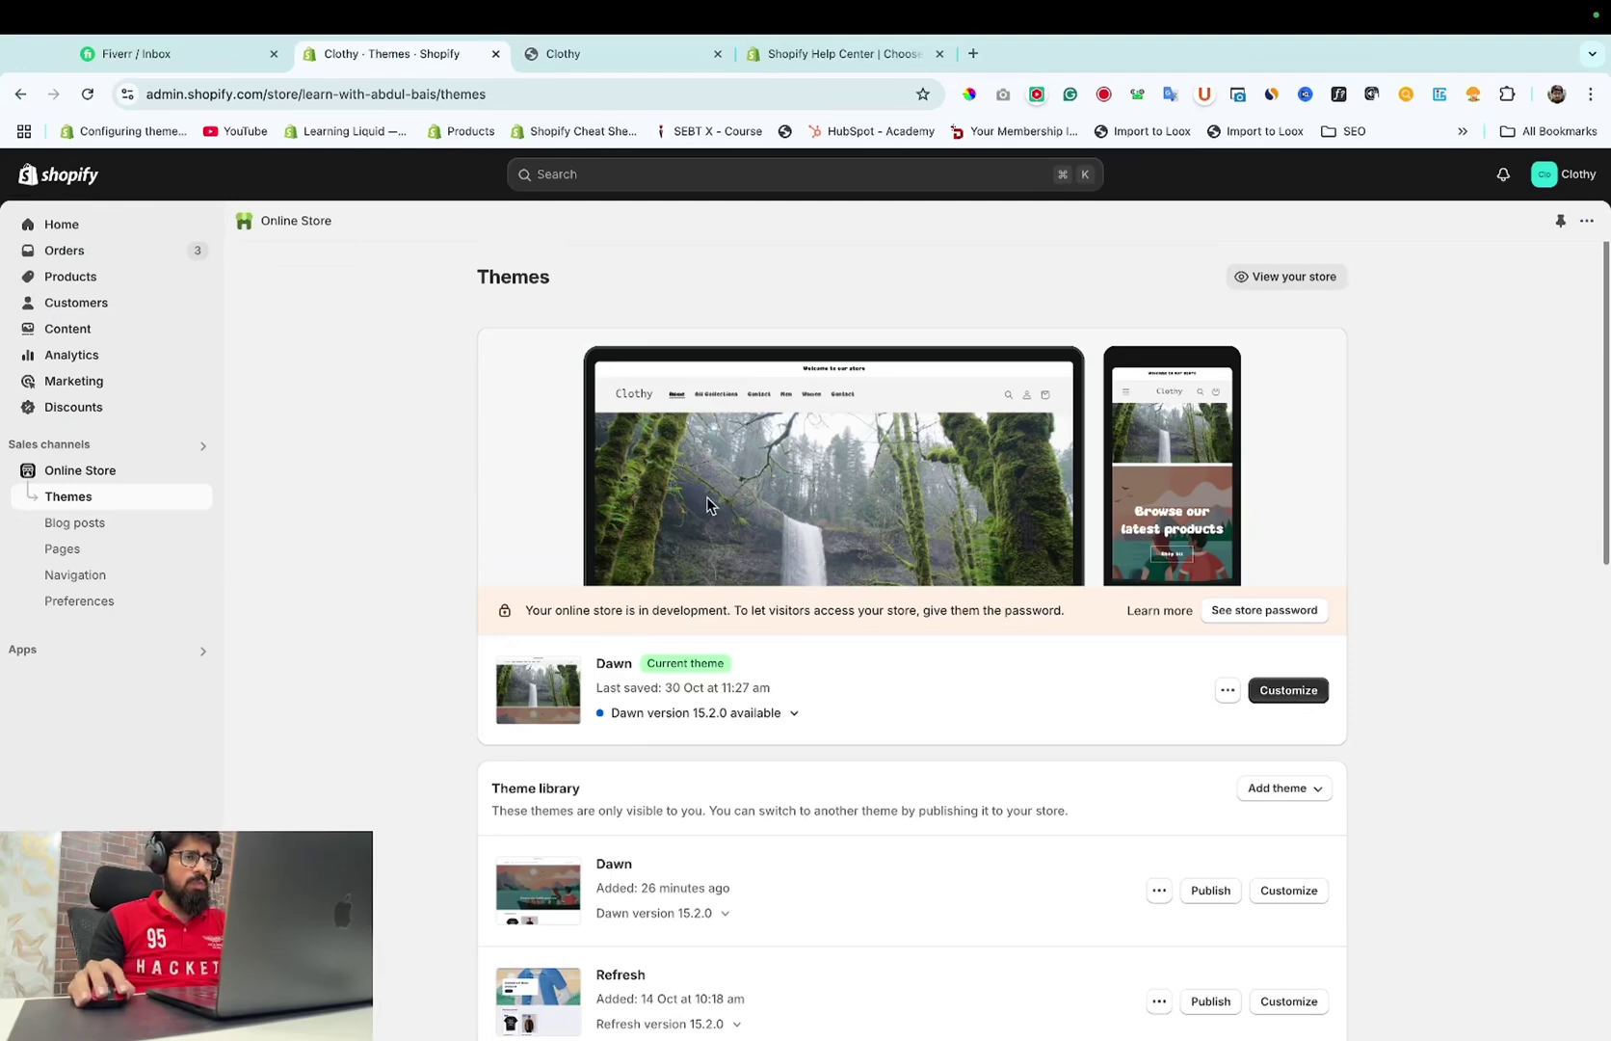
Open the Dawn theme's code editor and load sections/footer.liquid using the 'foo' file filter.
{"action": "left_click", "coordinate": [607, 53]}
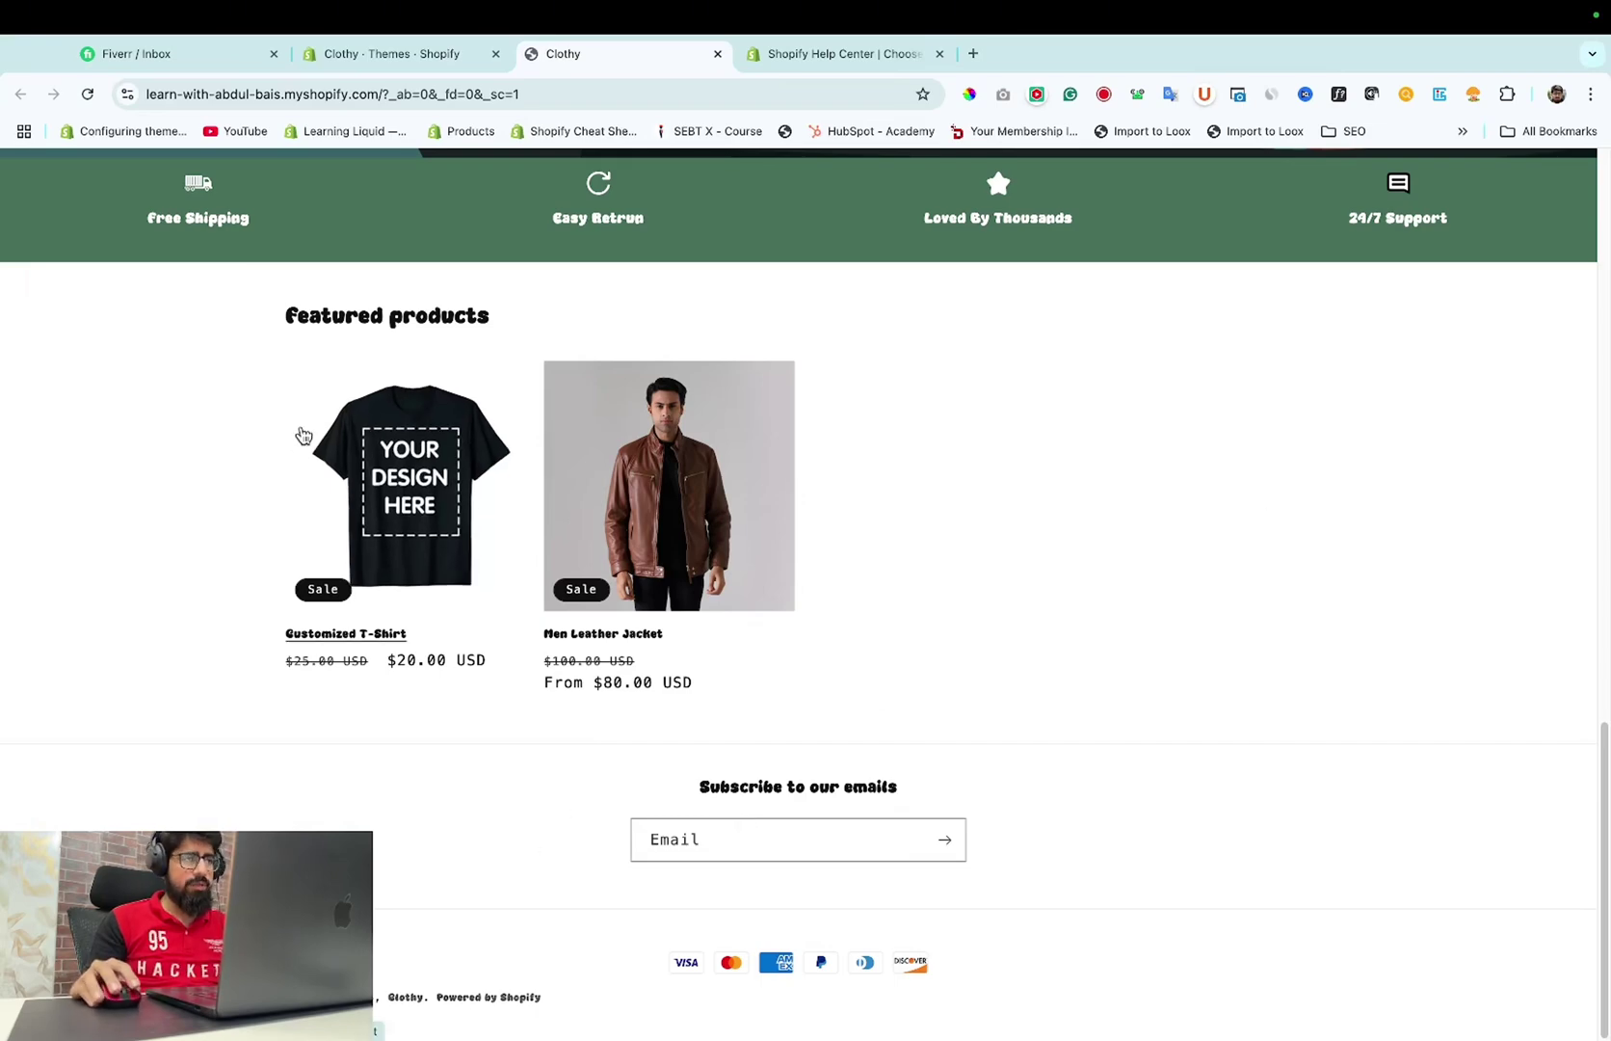
{"action": "left_click", "coordinate": [406, 57]}
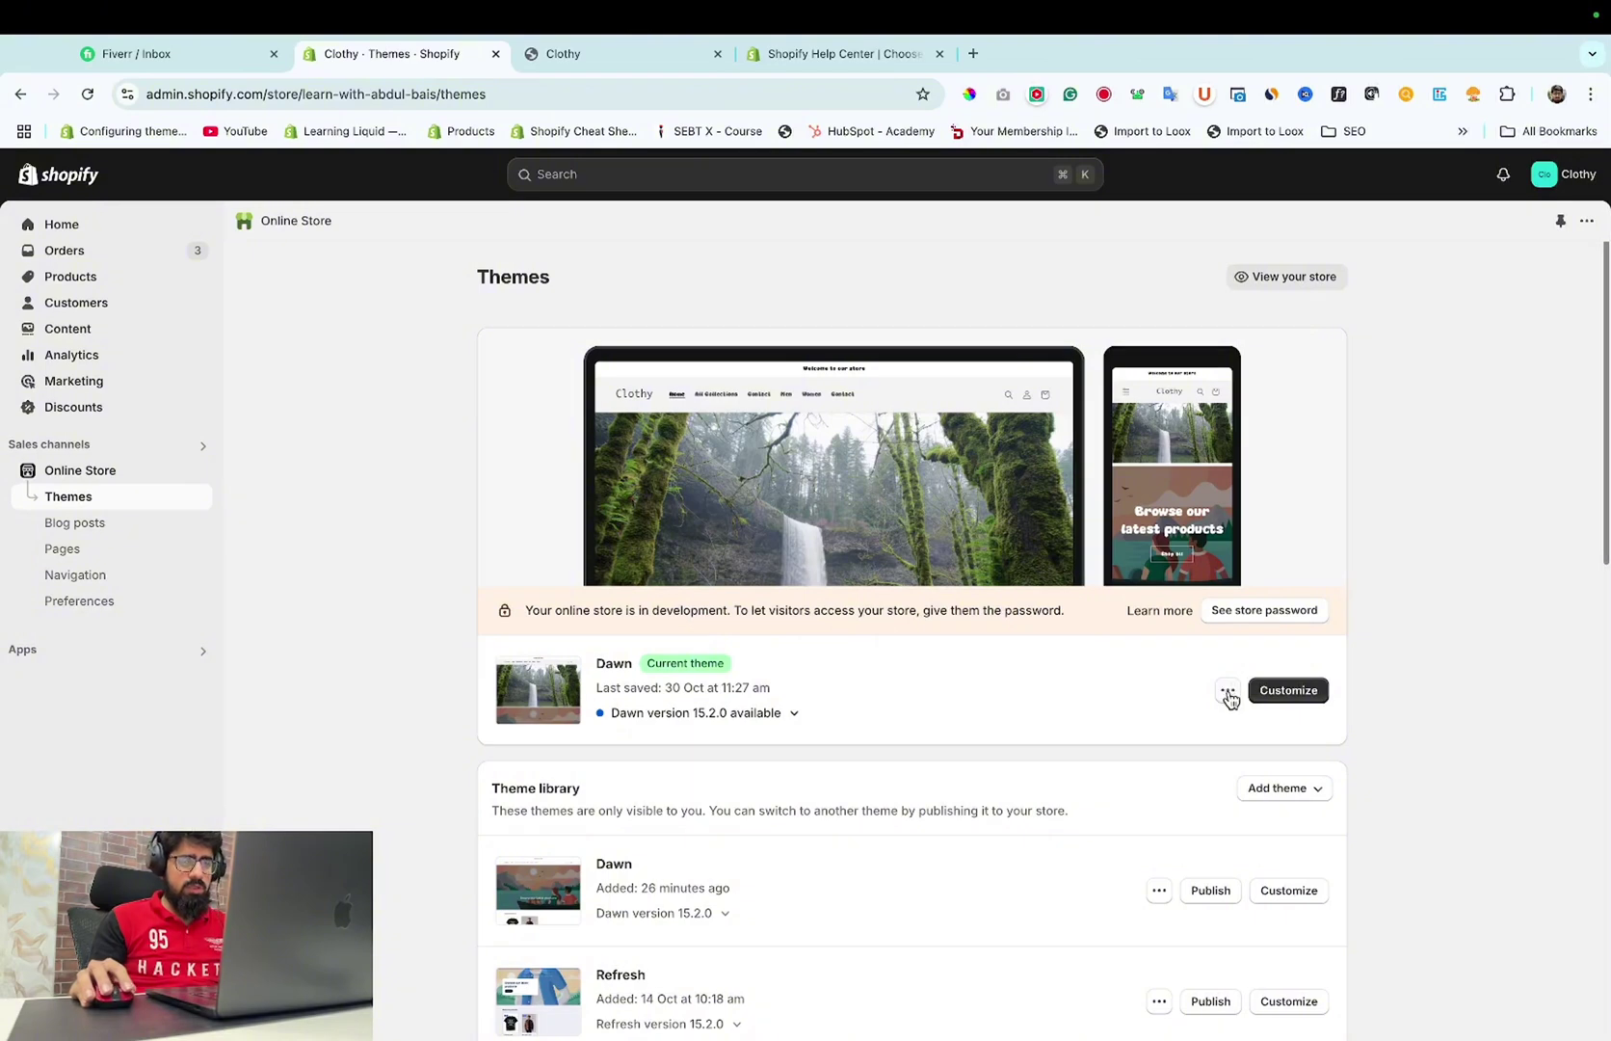
{"action": "left_click", "coordinate": [1227, 693]}
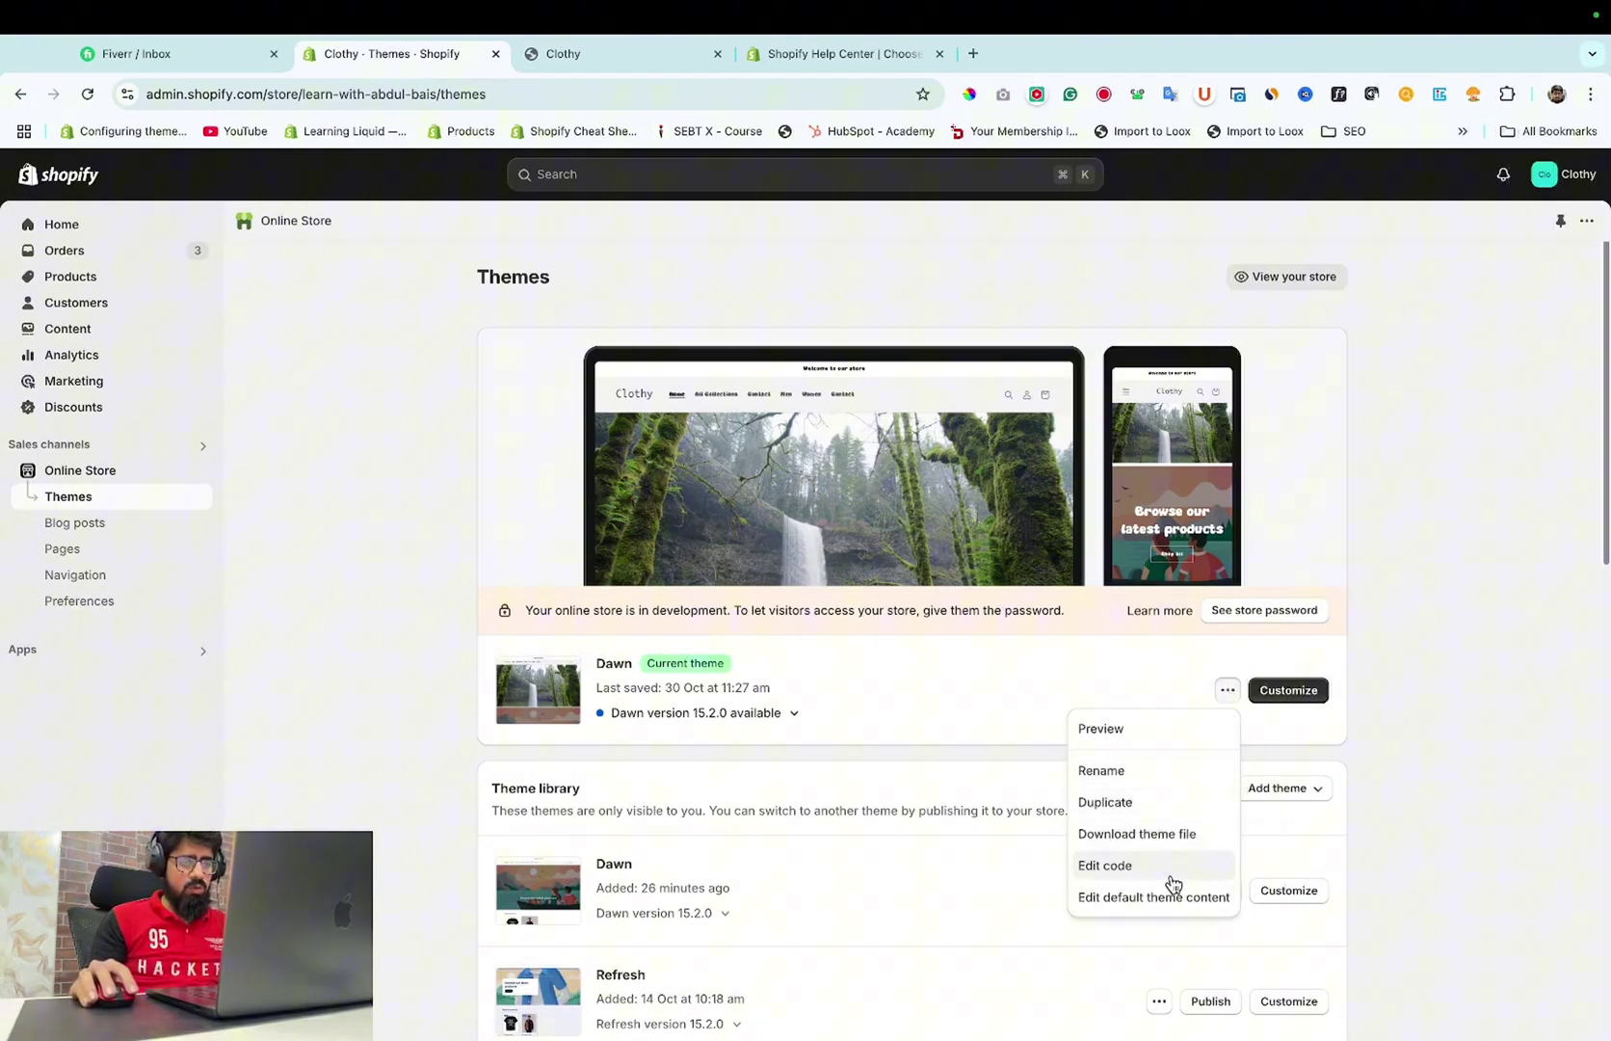
{"action": "left_click", "coordinate": [1105, 866]}
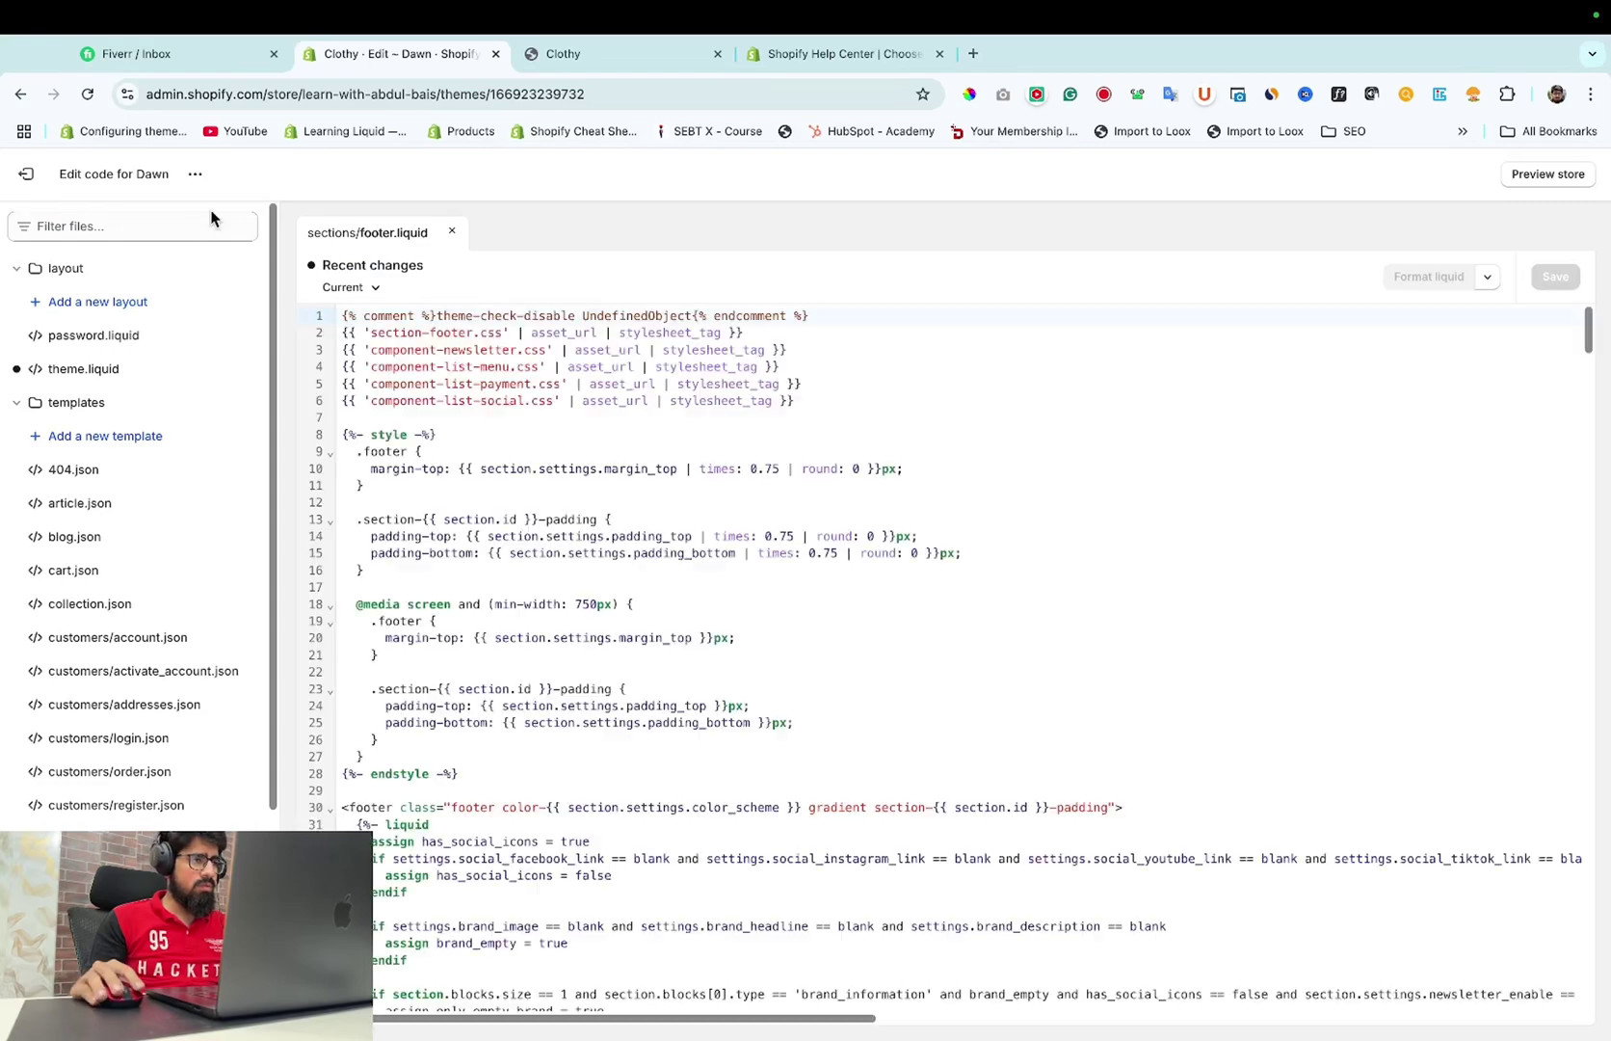
{"action": "left_click", "coordinate": [98, 224]}
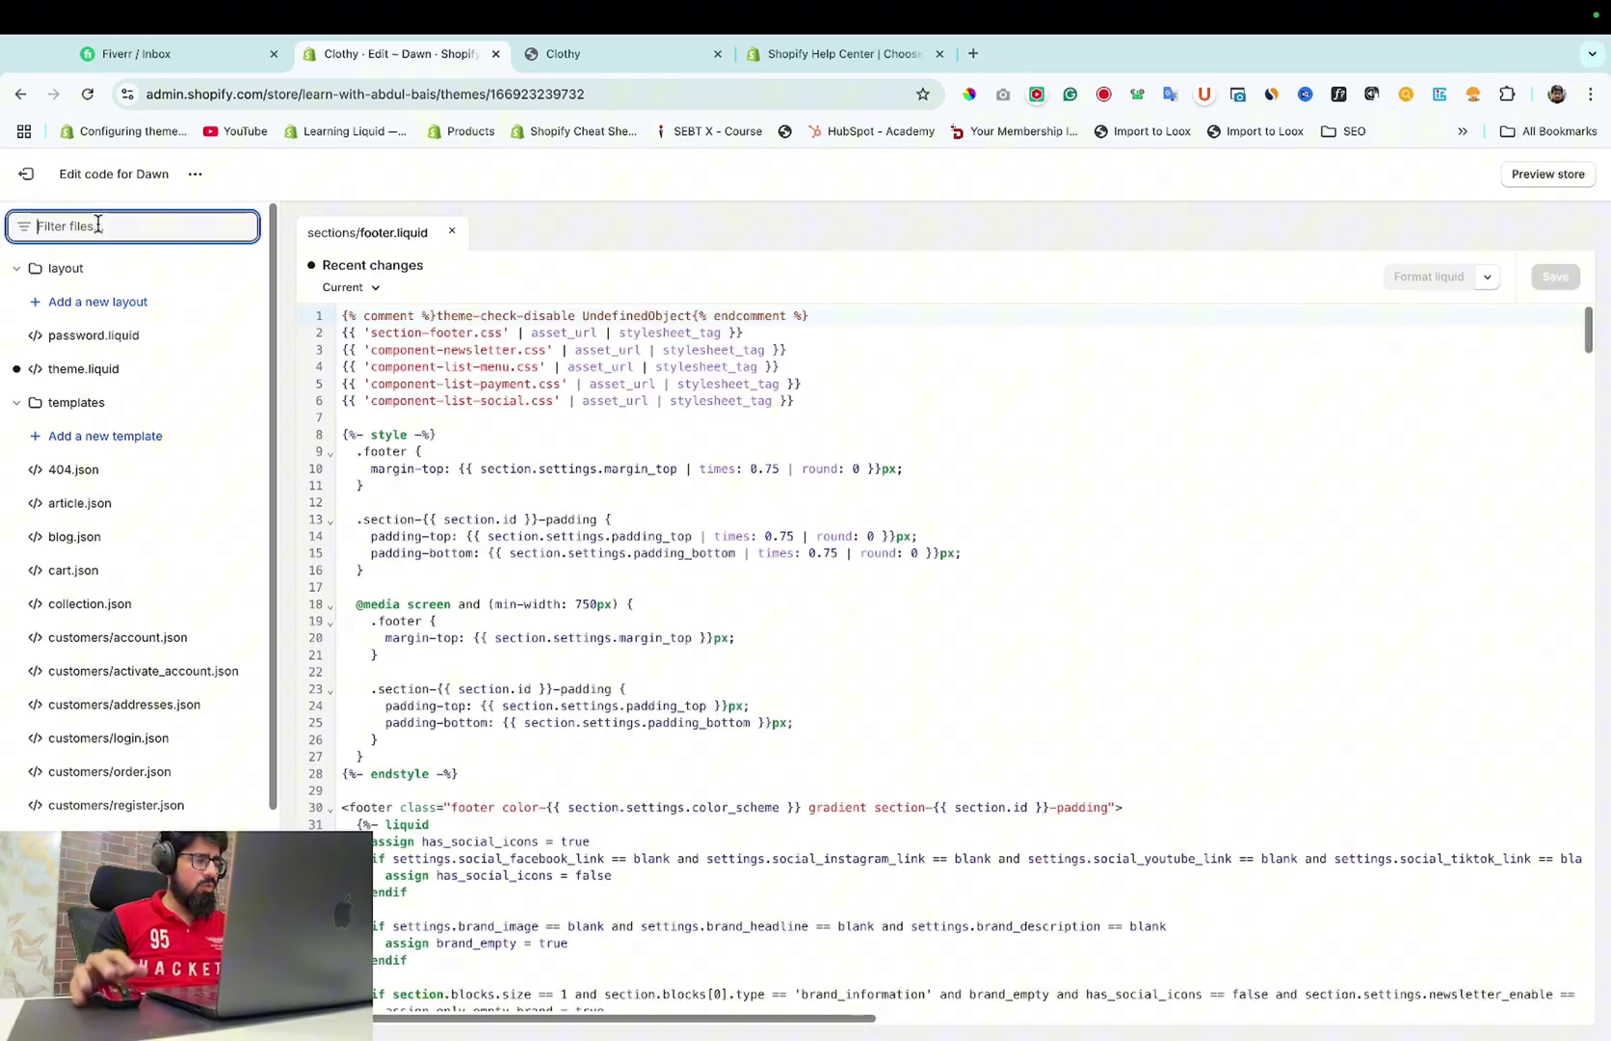
{"action": "type", "text": "foo"}
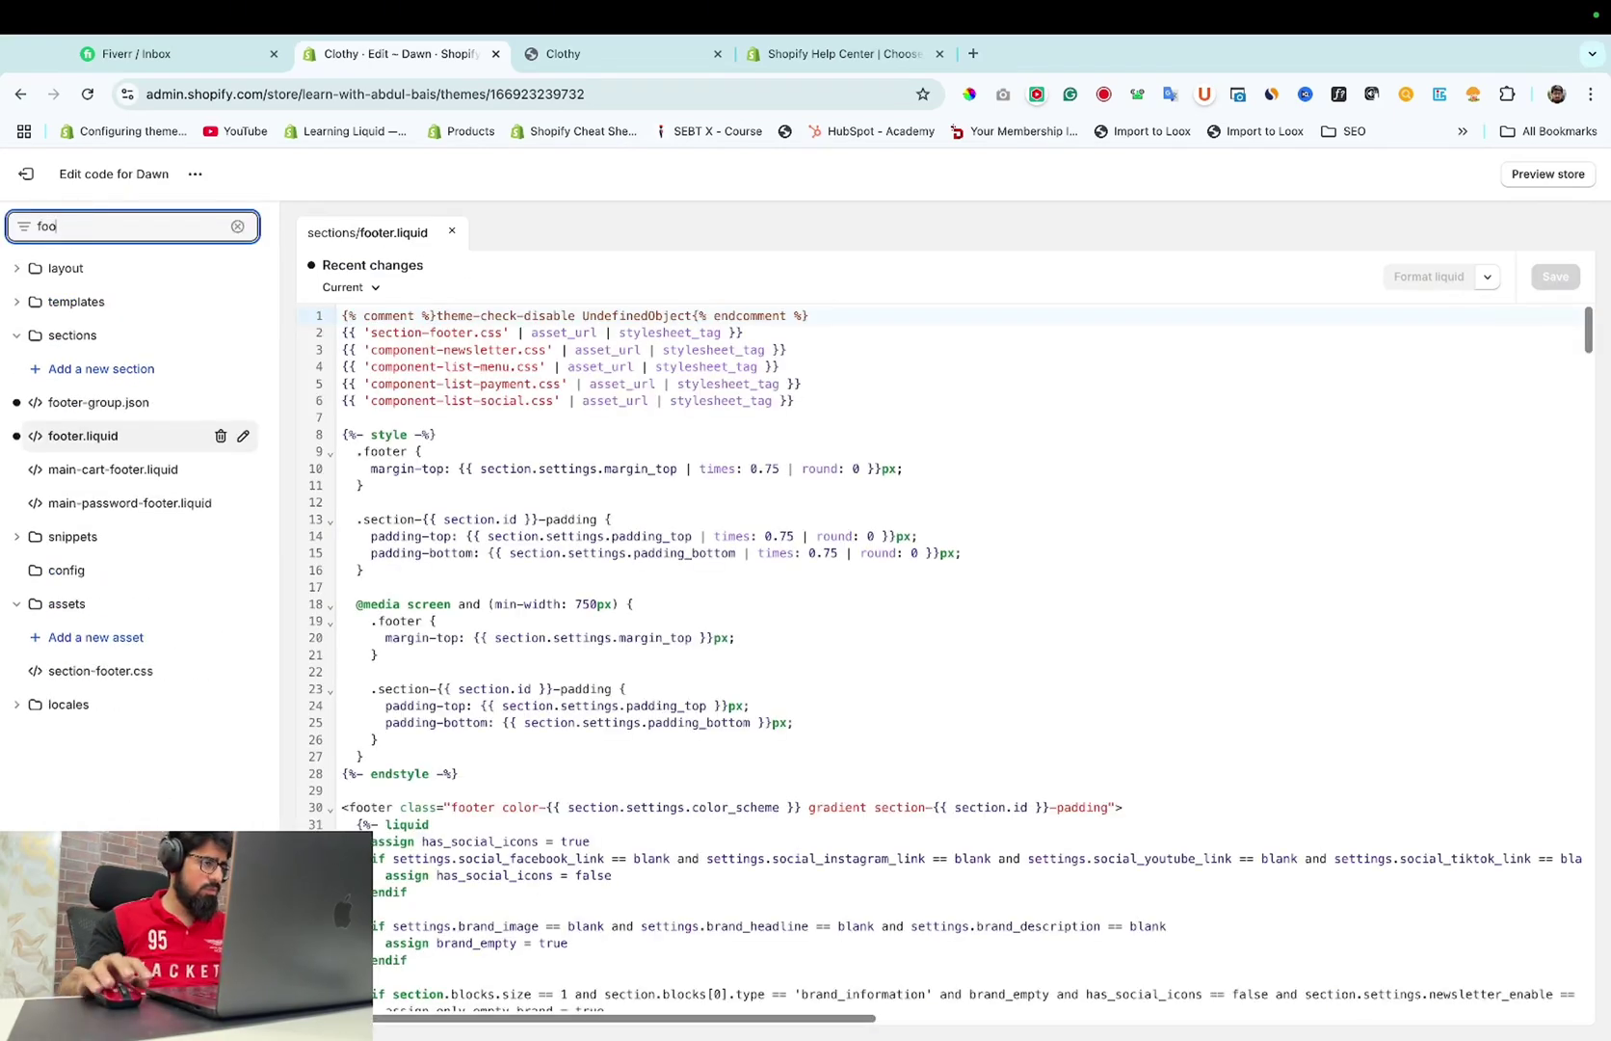
{"action": "left_click", "coordinate": [73, 437]}
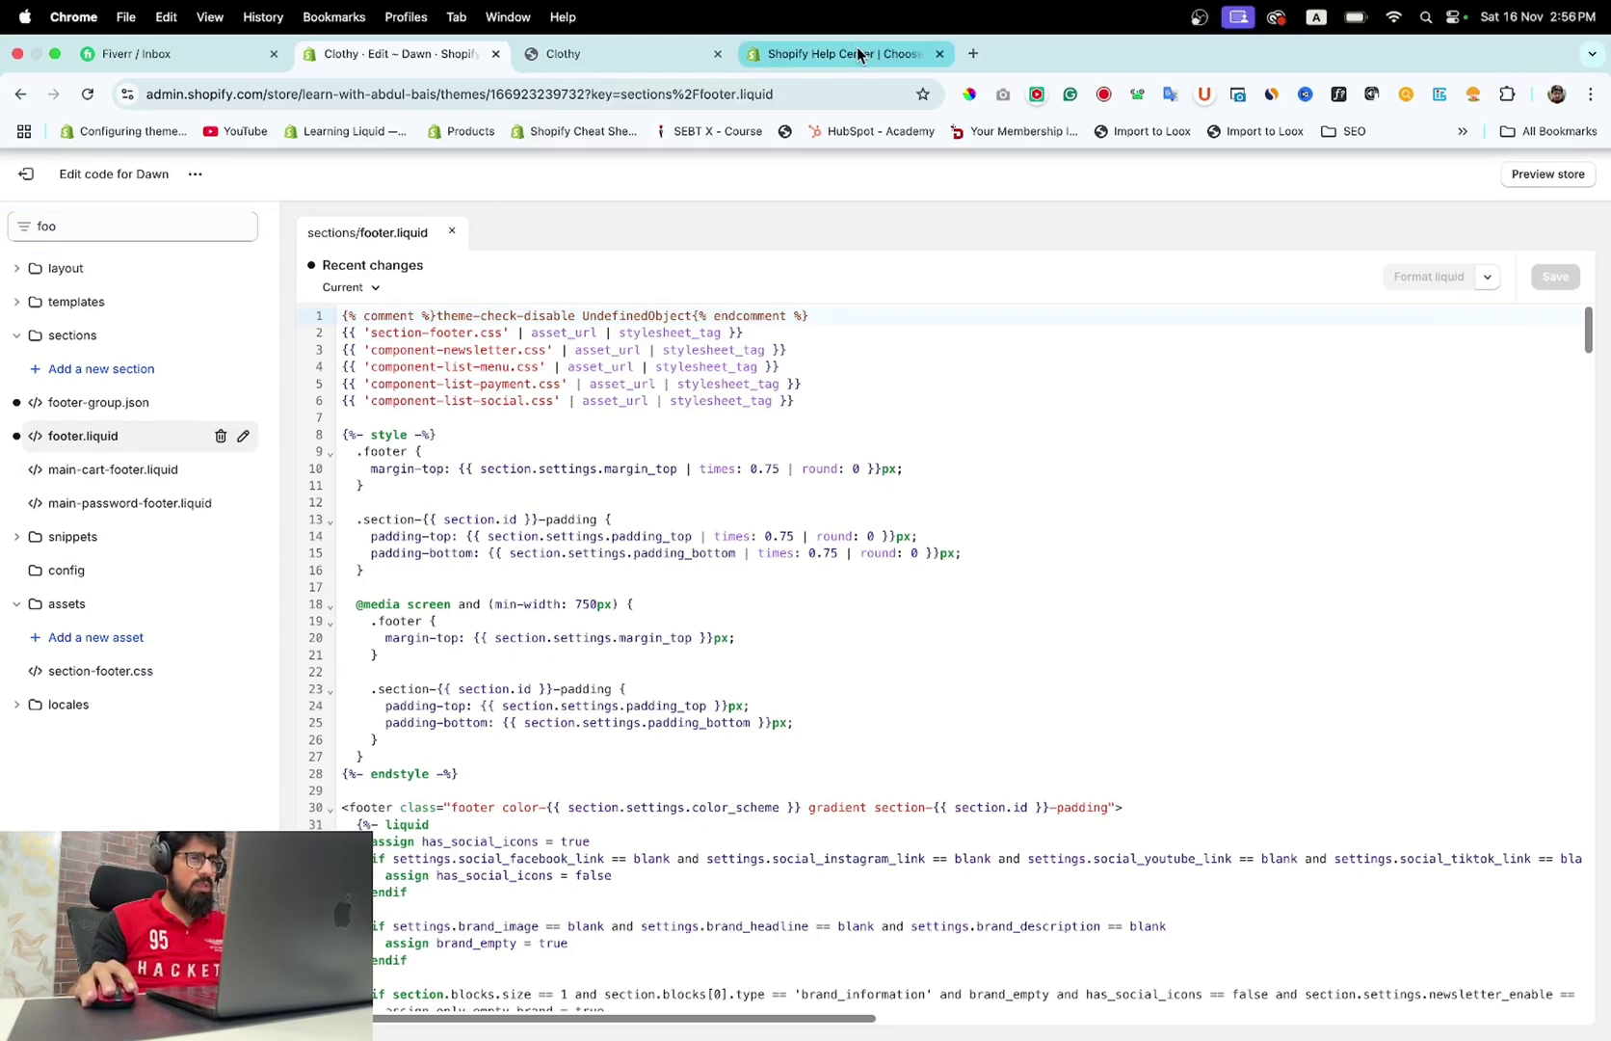
{"action": "left_click", "coordinate": [817, 56]}
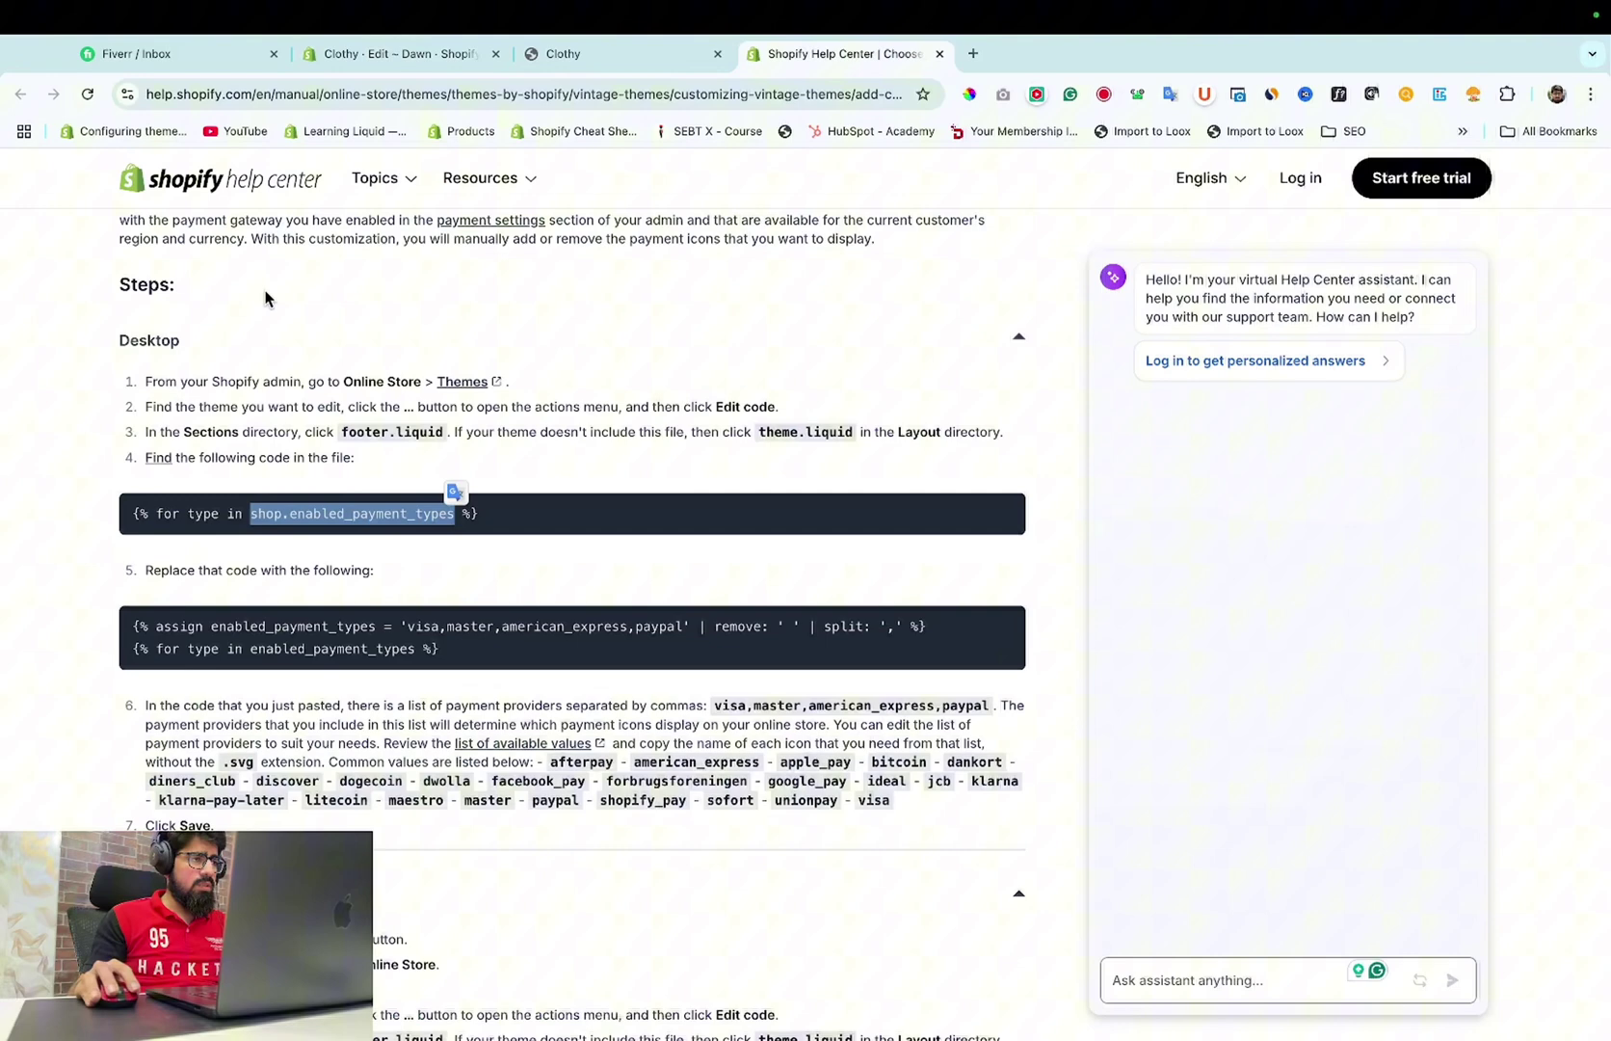
{"action": "left_click", "coordinate": [7, 353]}
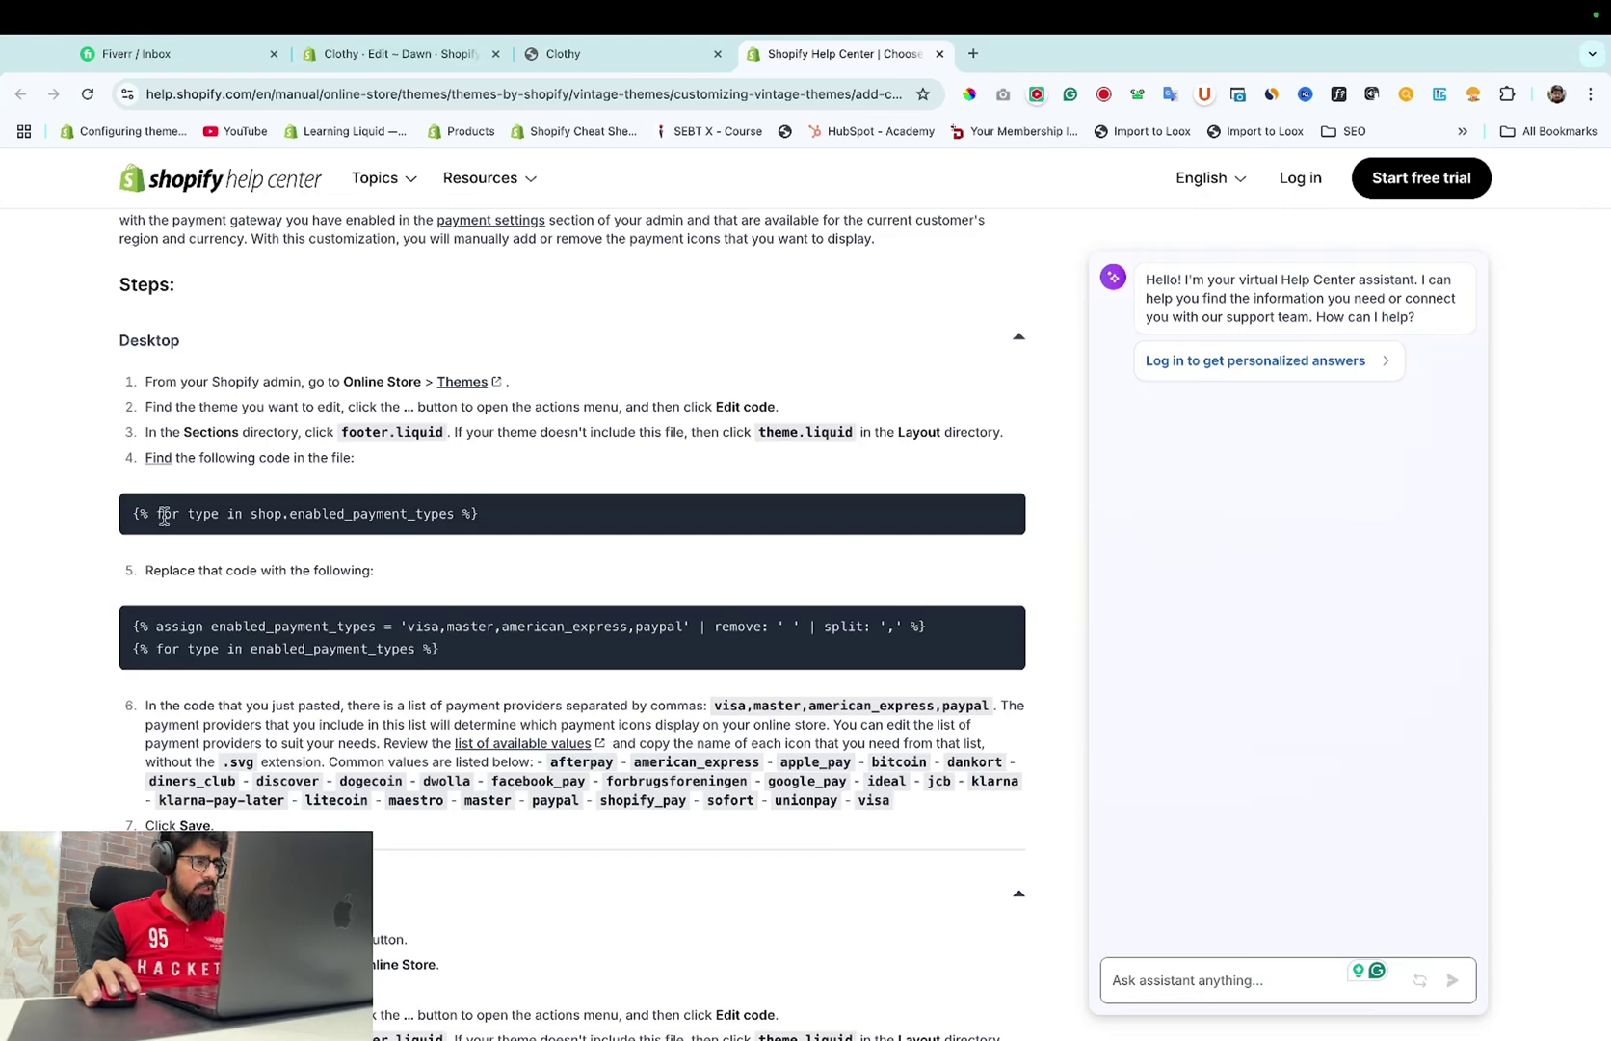
{"action": "left_click_drag", "start_coordinate": [130, 519], "coordinate": [533, 511]}
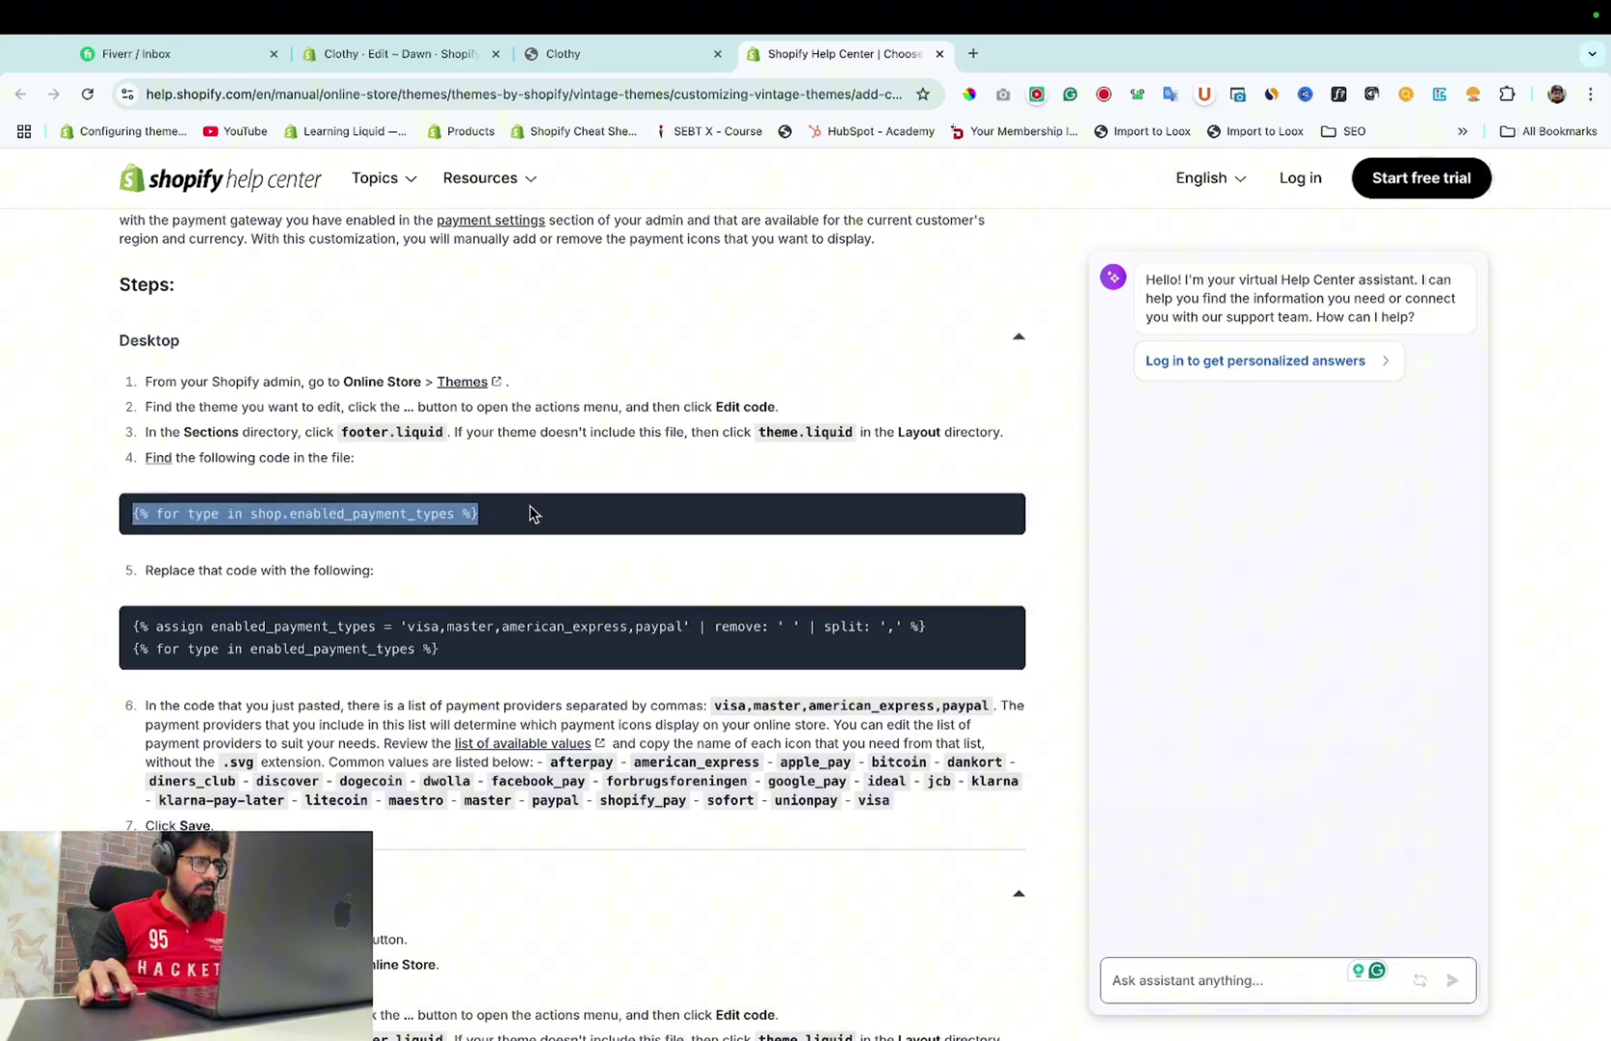
{"action": "left_click", "coordinate": [289, 535]}
{"action": "left_click_drag", "start_coordinate": [249, 514], "coordinate": [458, 513]}
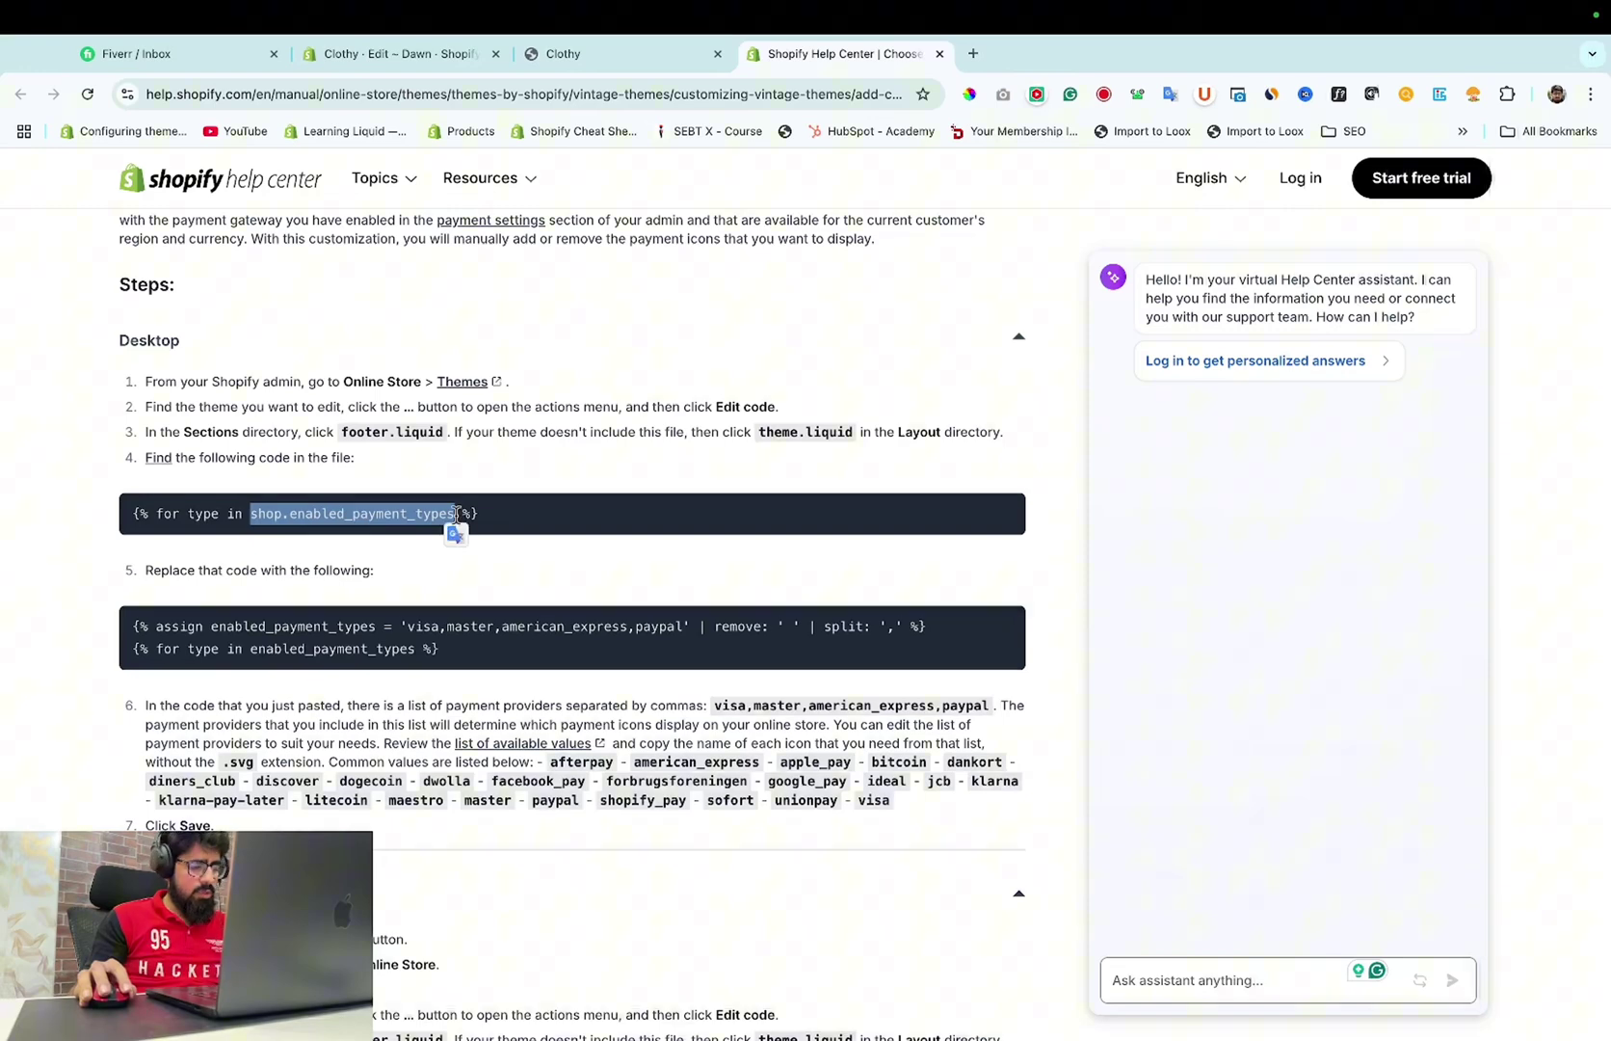
{"action": "left_click", "coordinate": [400, 54]}
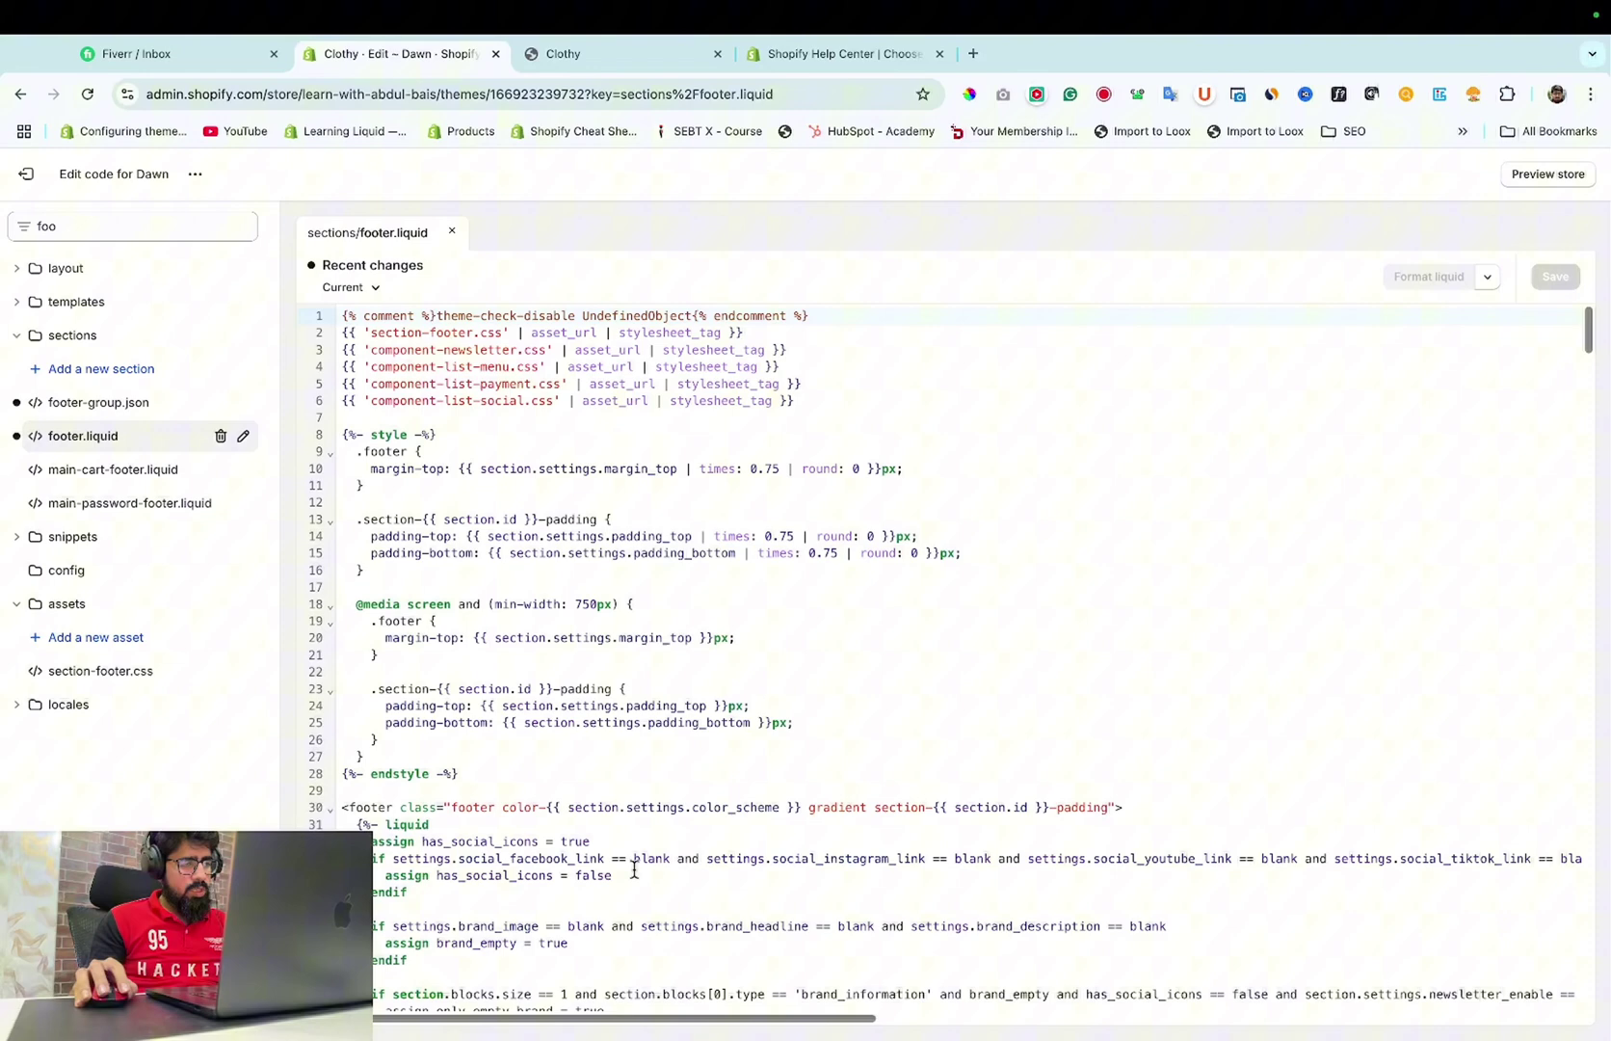
Find the shop.enabled_payment_types loop on line 284, then go back to the help article.
{"action": "key", "text": "ctrl+f"}
{"action": "left_click", "coordinate": [919, 135]}
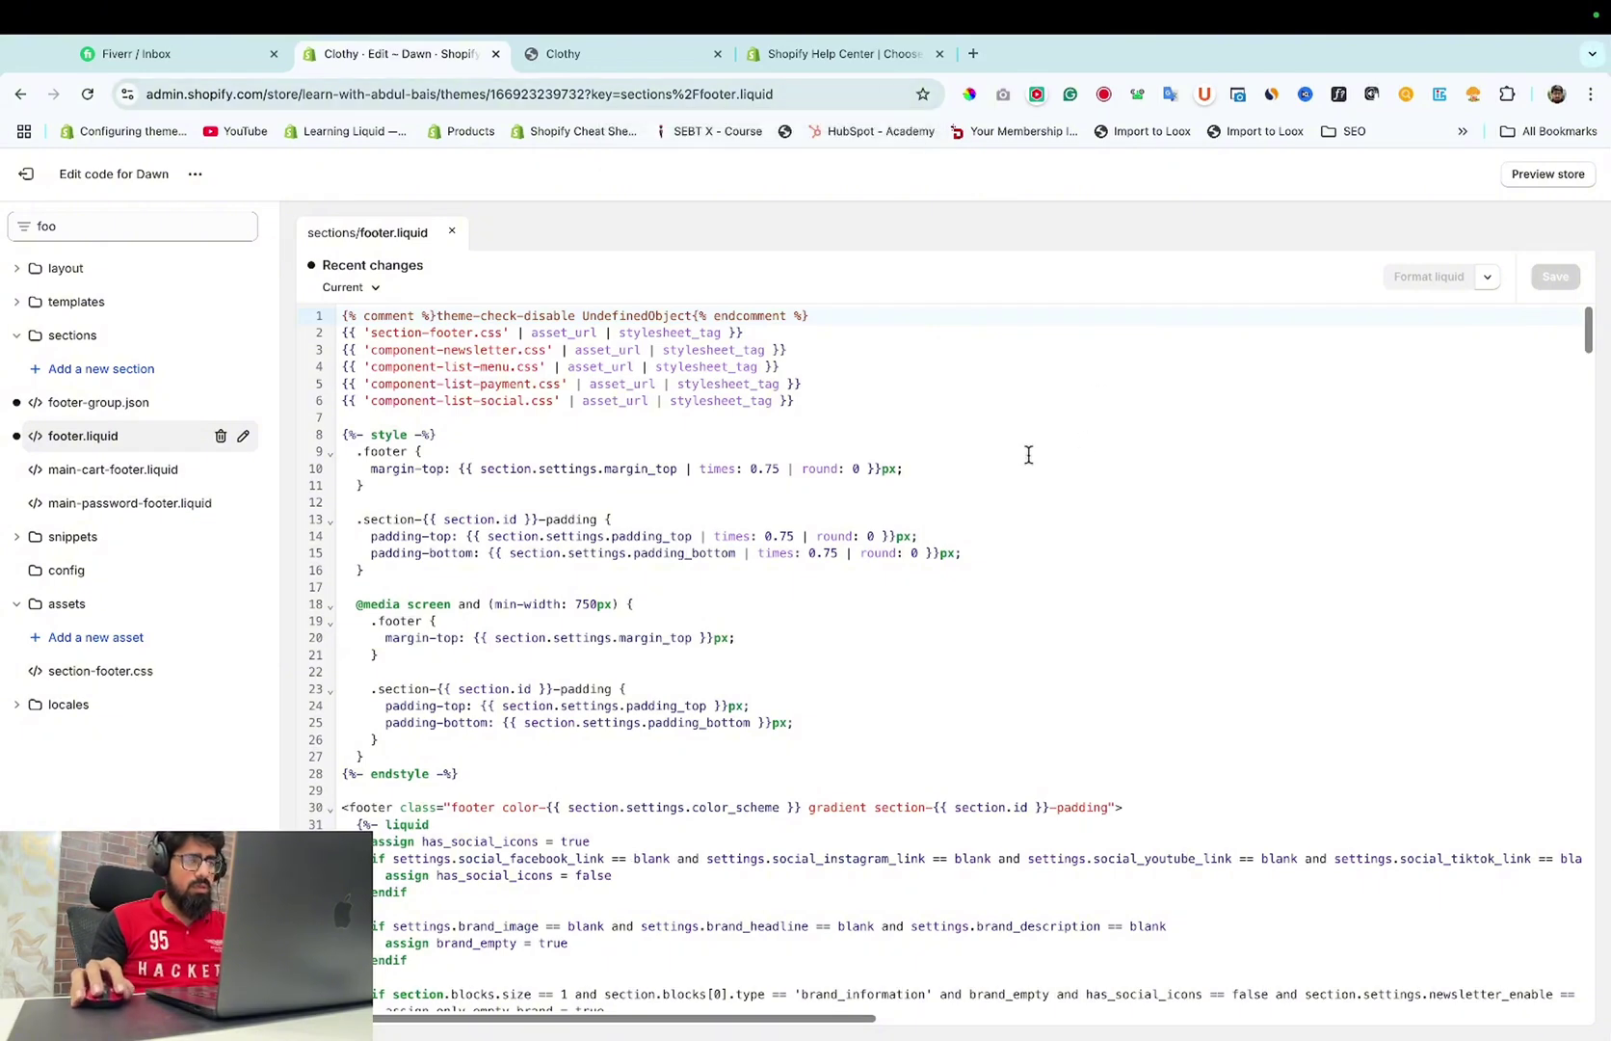
{"action": "left_click", "coordinate": [1040, 430]}
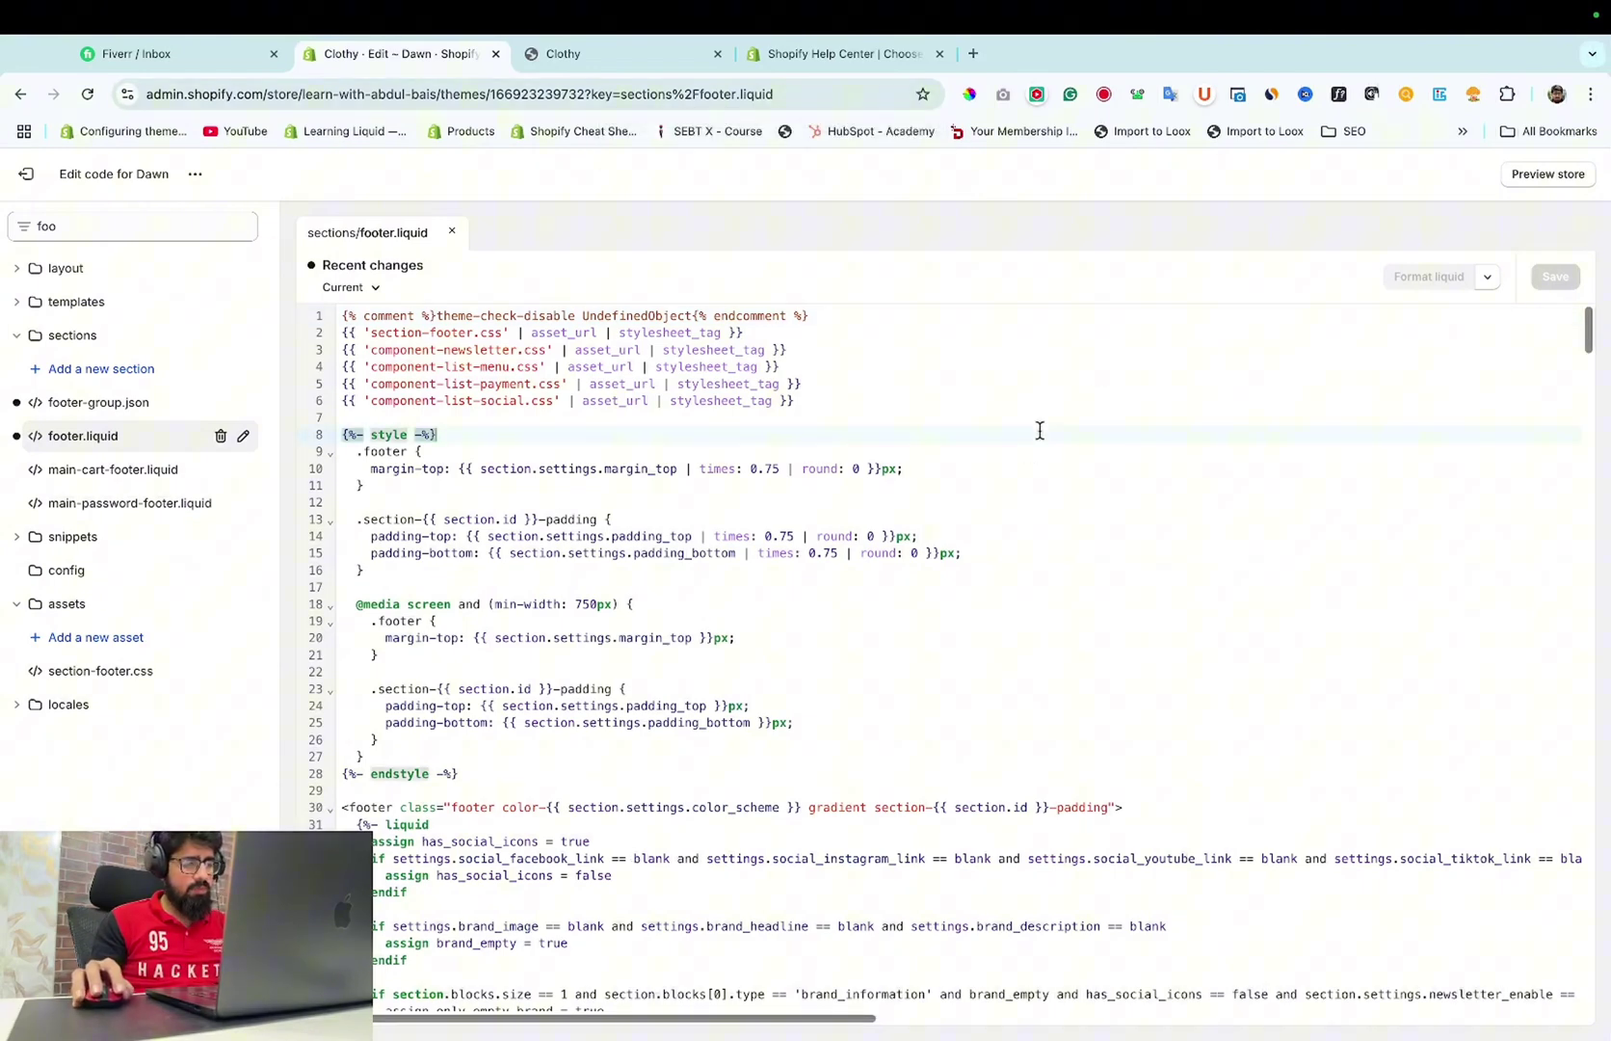
{"action": "key", "text": "ctrl+f"}
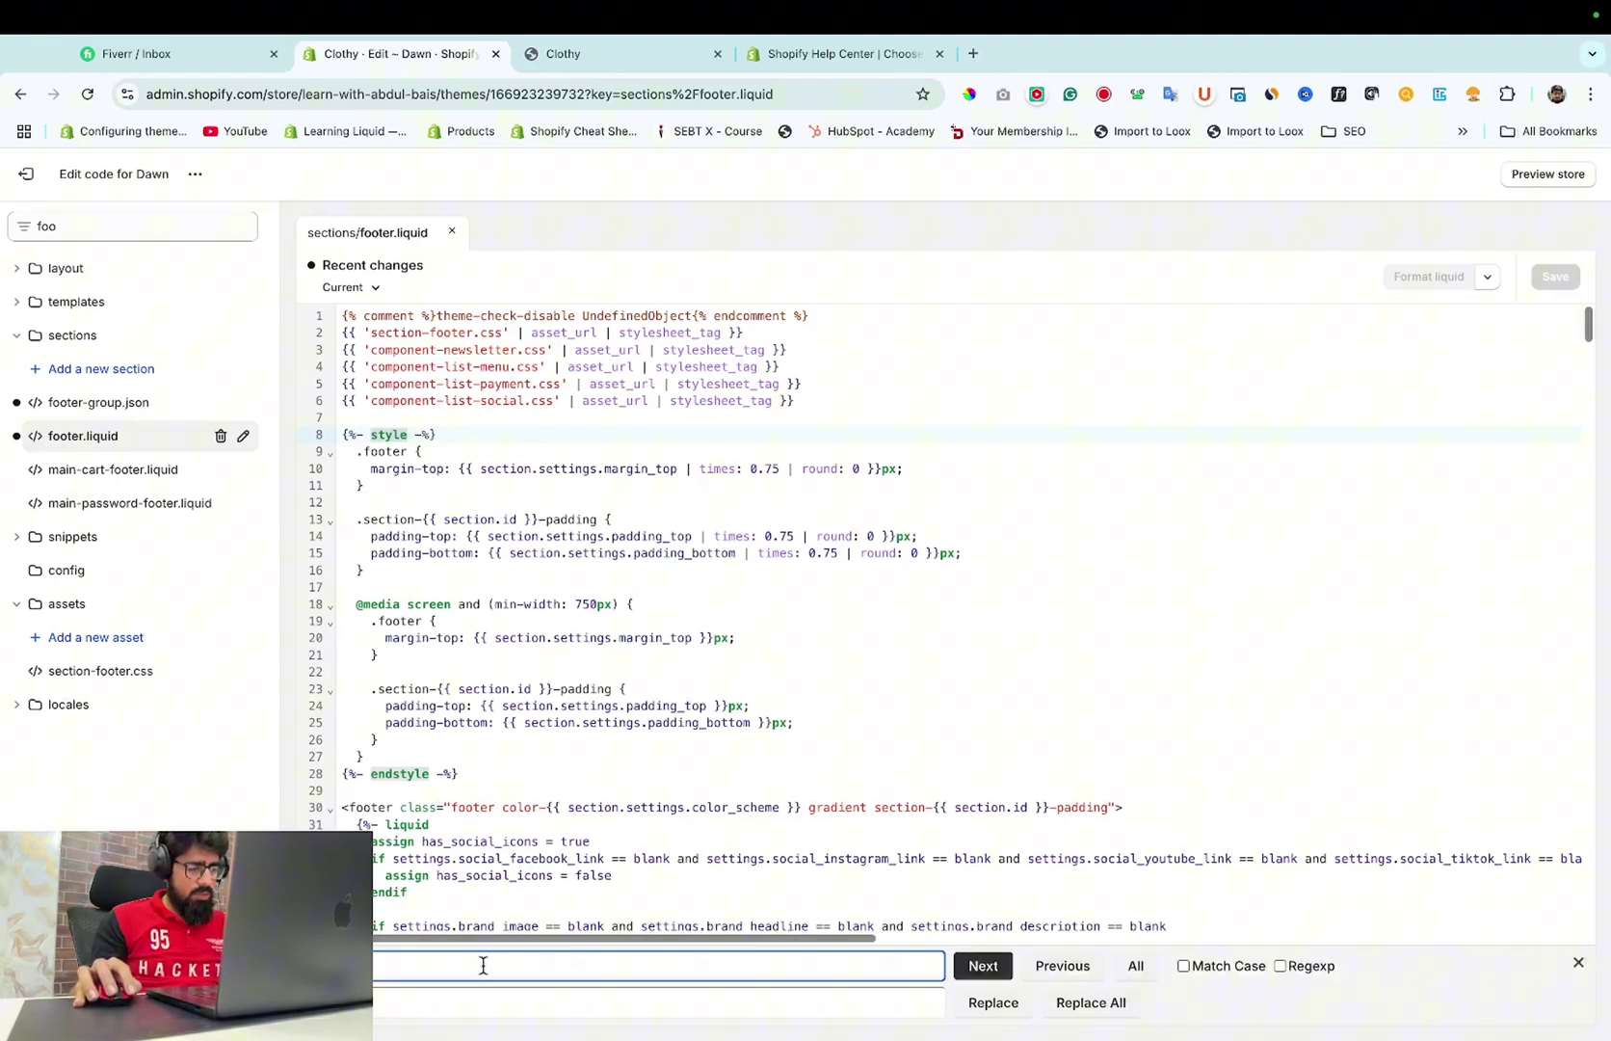
{"action": "key", "text": "ctrl+v"}
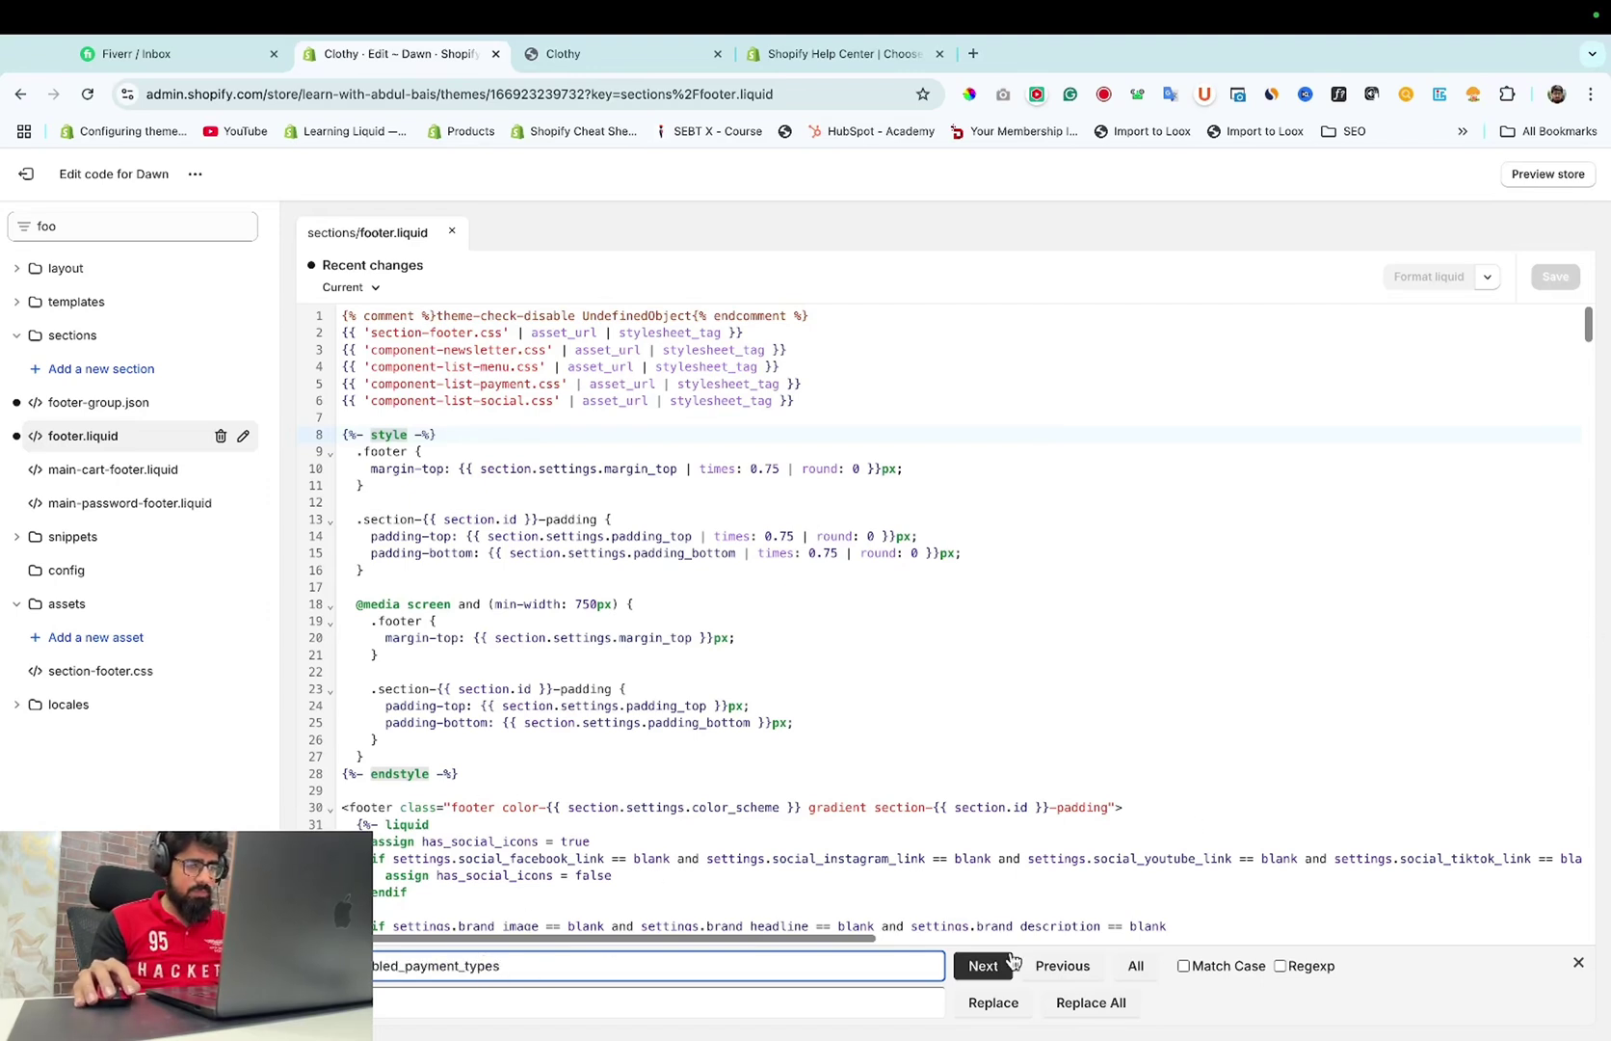
{"action": "left_click", "coordinate": [996, 967]}
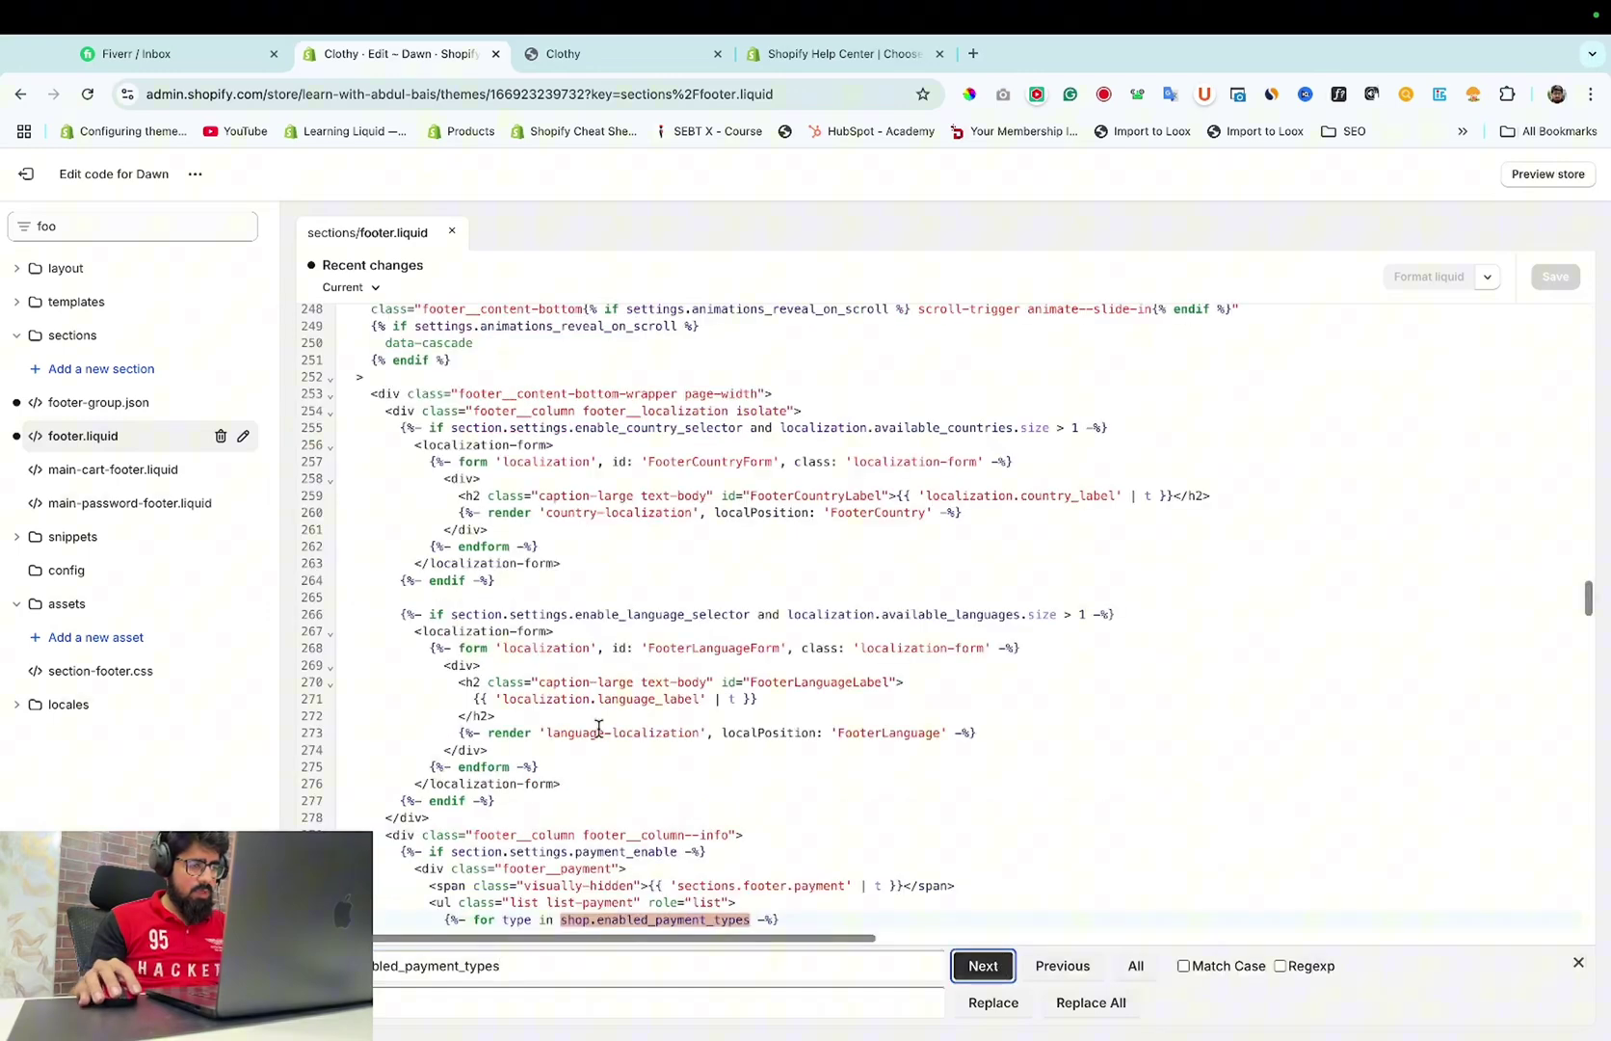
{"action": "scroll", "coordinate": [493, 705], "scroll_direction": "down", "scroll_amount": 4}
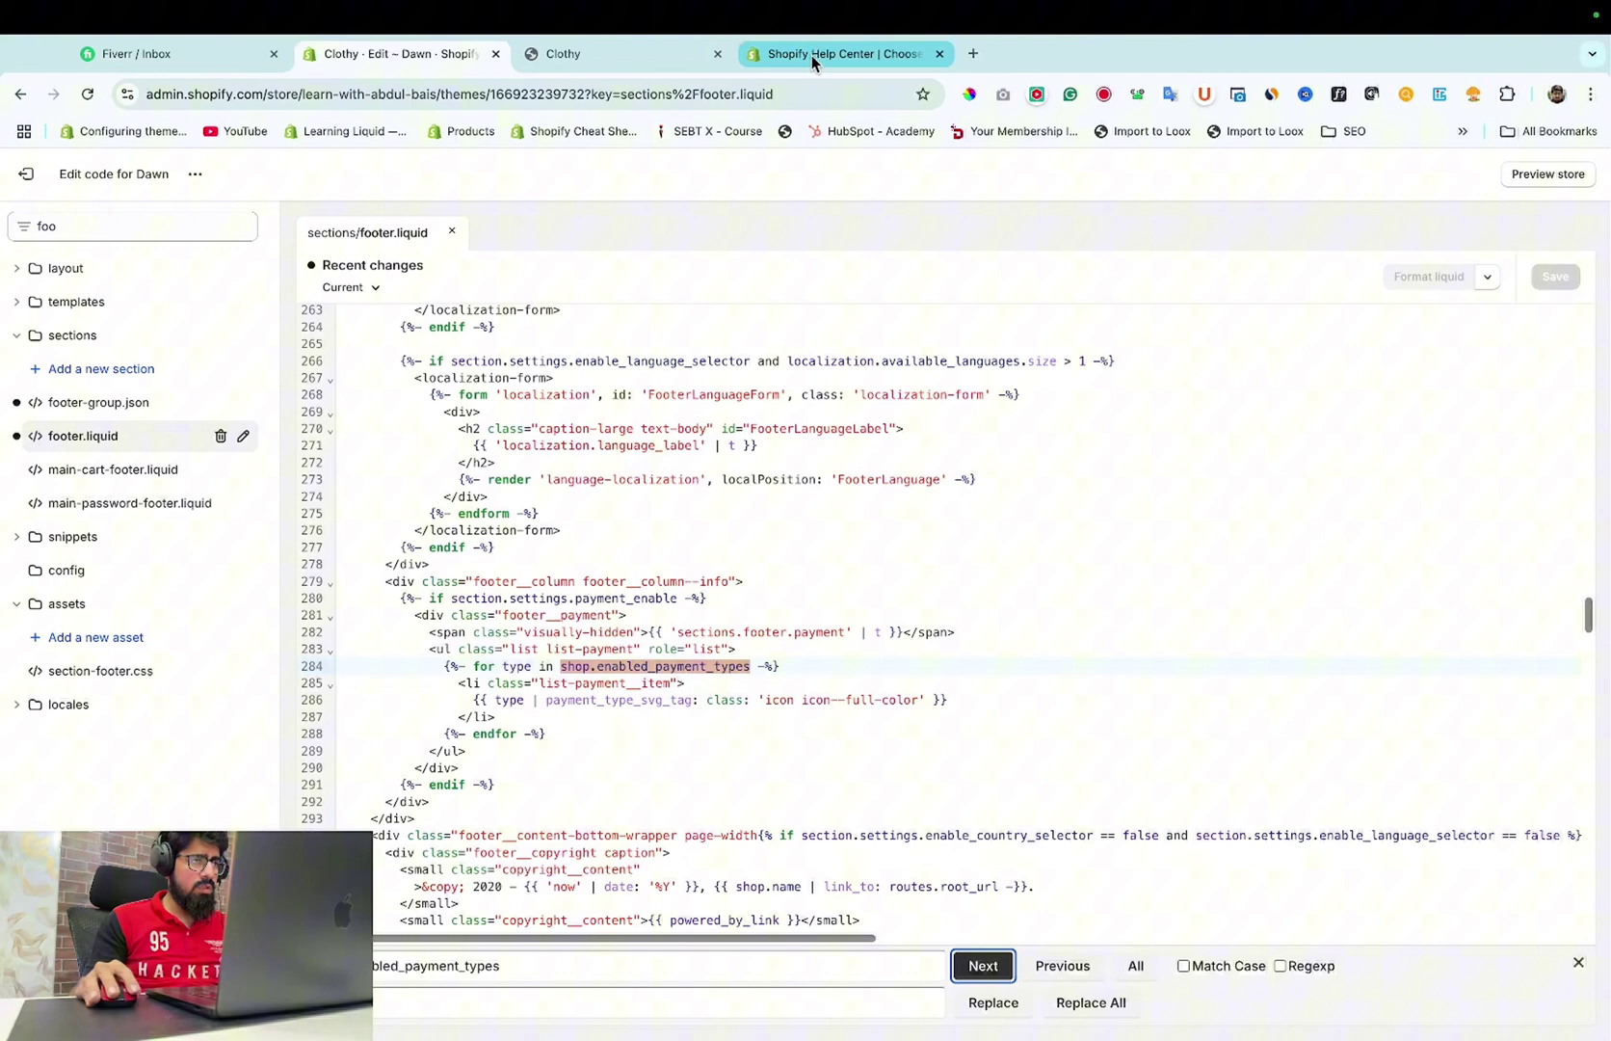
{"action": "left_click_drag", "start_coordinate": [812, 56], "coordinate": [638, 61]}
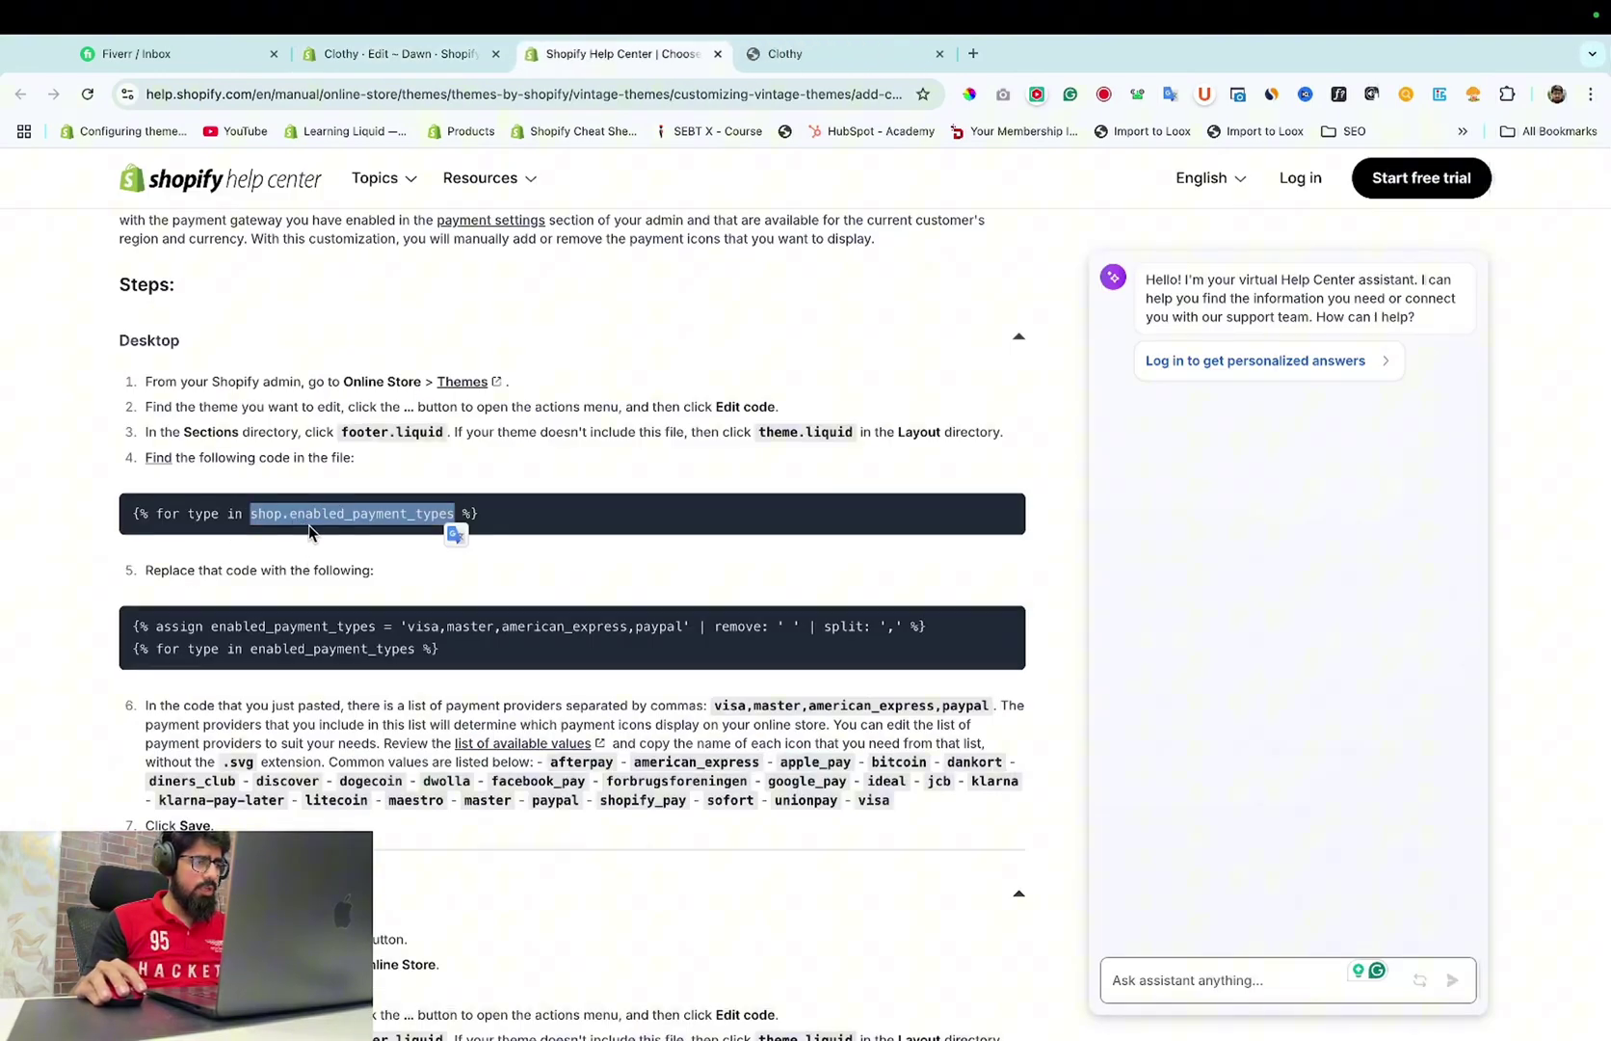
Highlight step 5's replacement code: the assign enabled_payment_types line and its for-loop.
{"action": "left_click", "coordinate": [390, 57]}
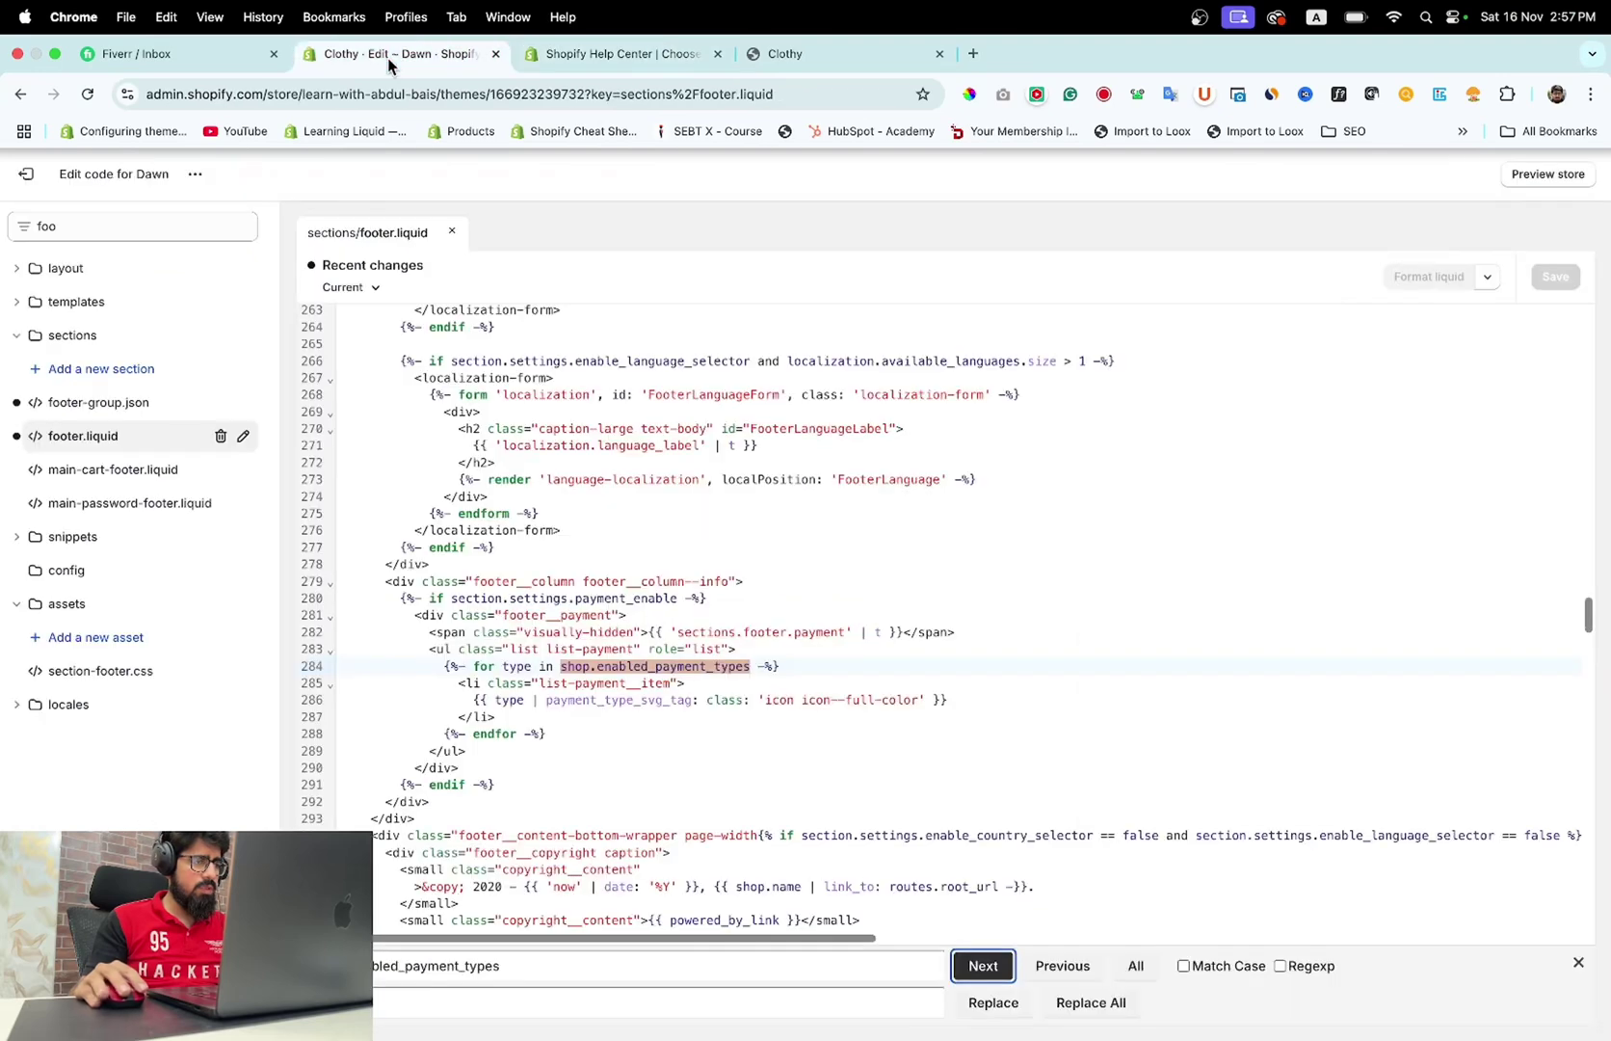
{"action": "left_click", "coordinate": [620, 61]}
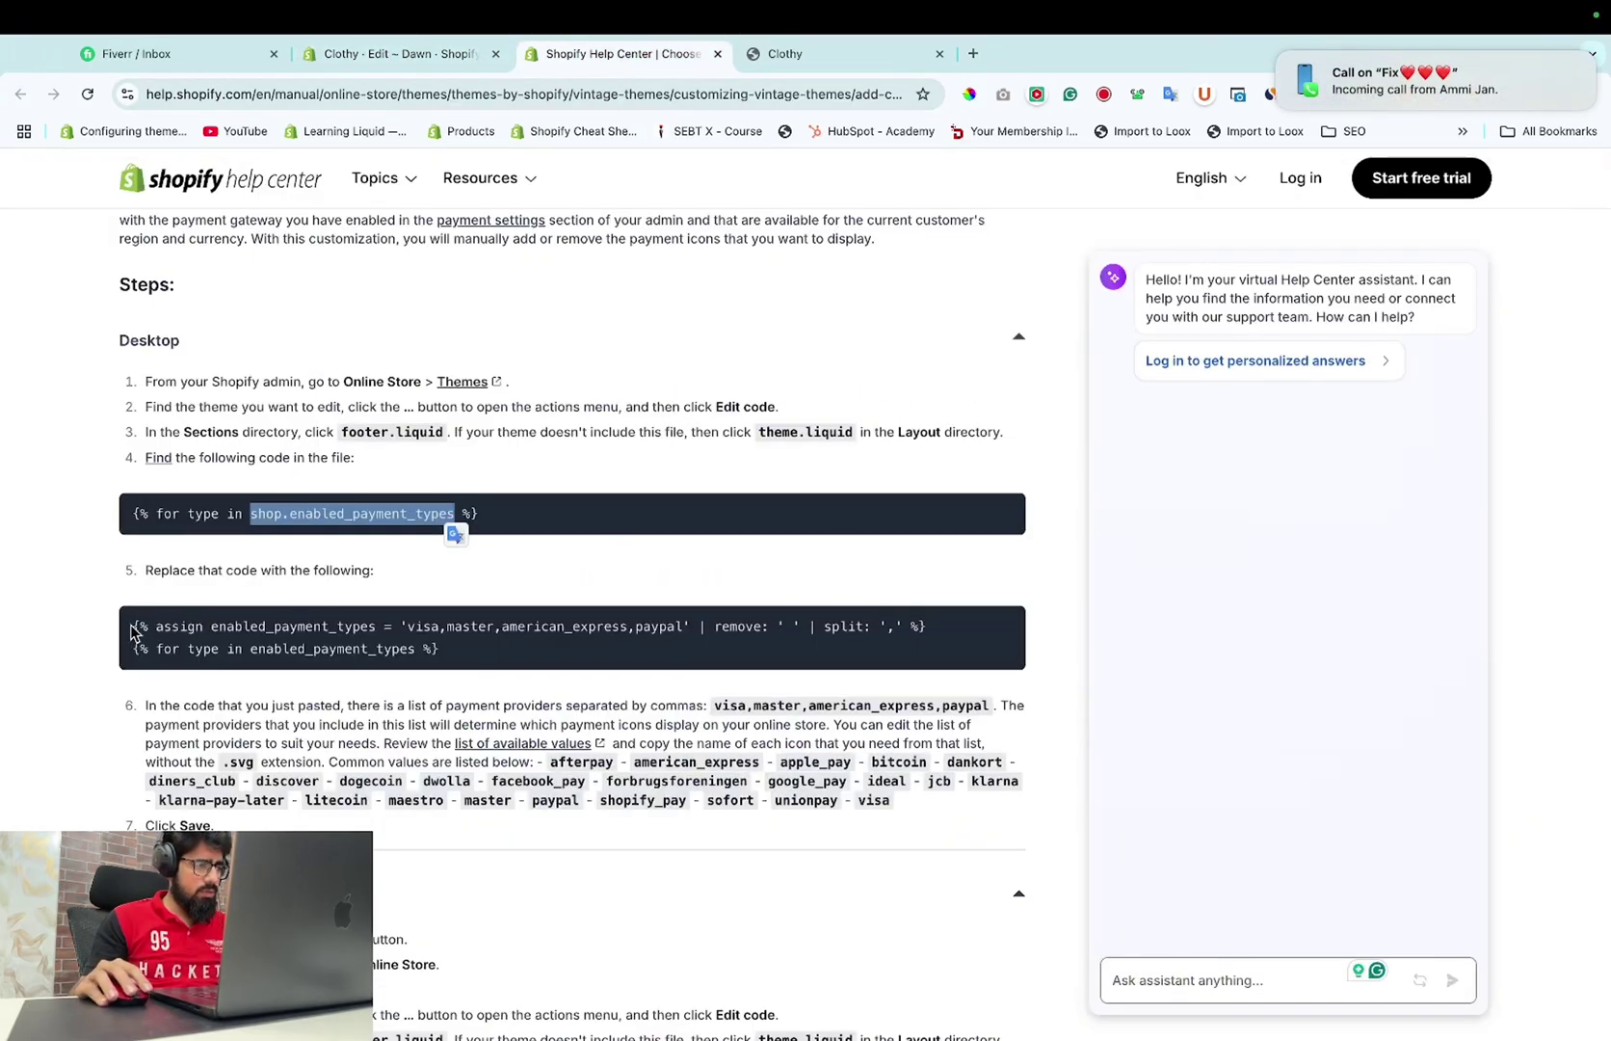
{"action": "left_click_drag", "start_coordinate": [133, 632], "coordinate": [473, 663]}
{"action": "key", "text": "ctrl+c"}
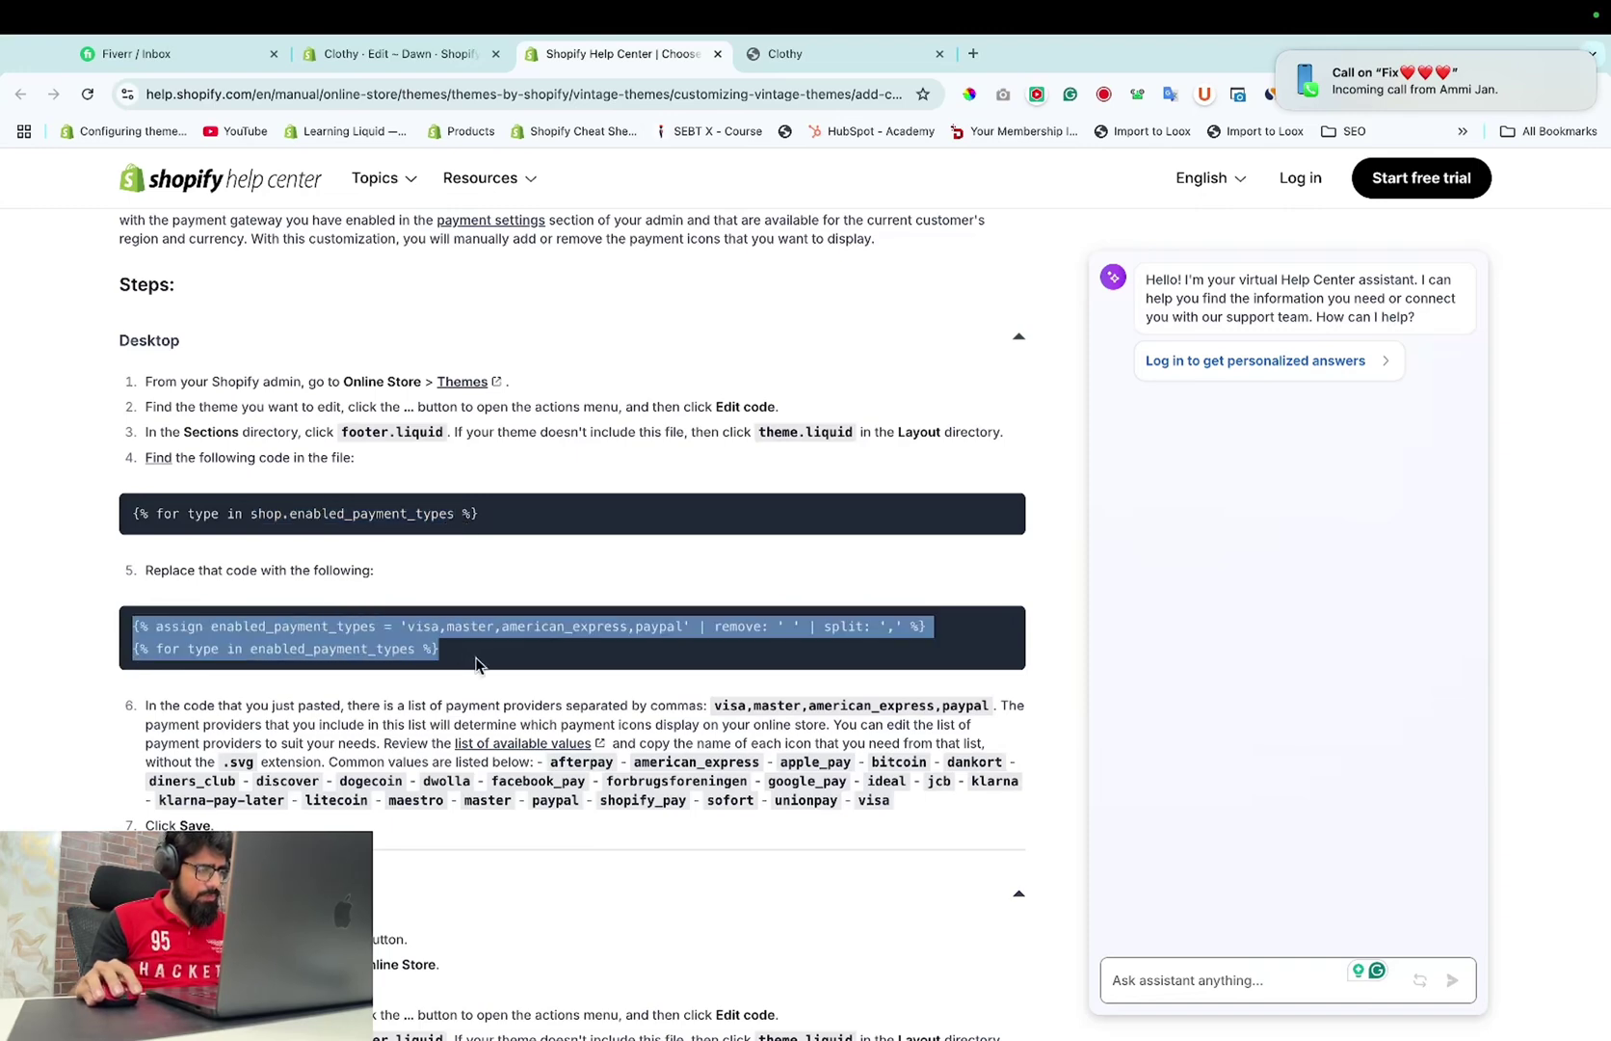
Swap line 284's loop for the pasted visa, master, american_express, paypal code and save.
{"action": "left_click", "coordinate": [403, 54]}
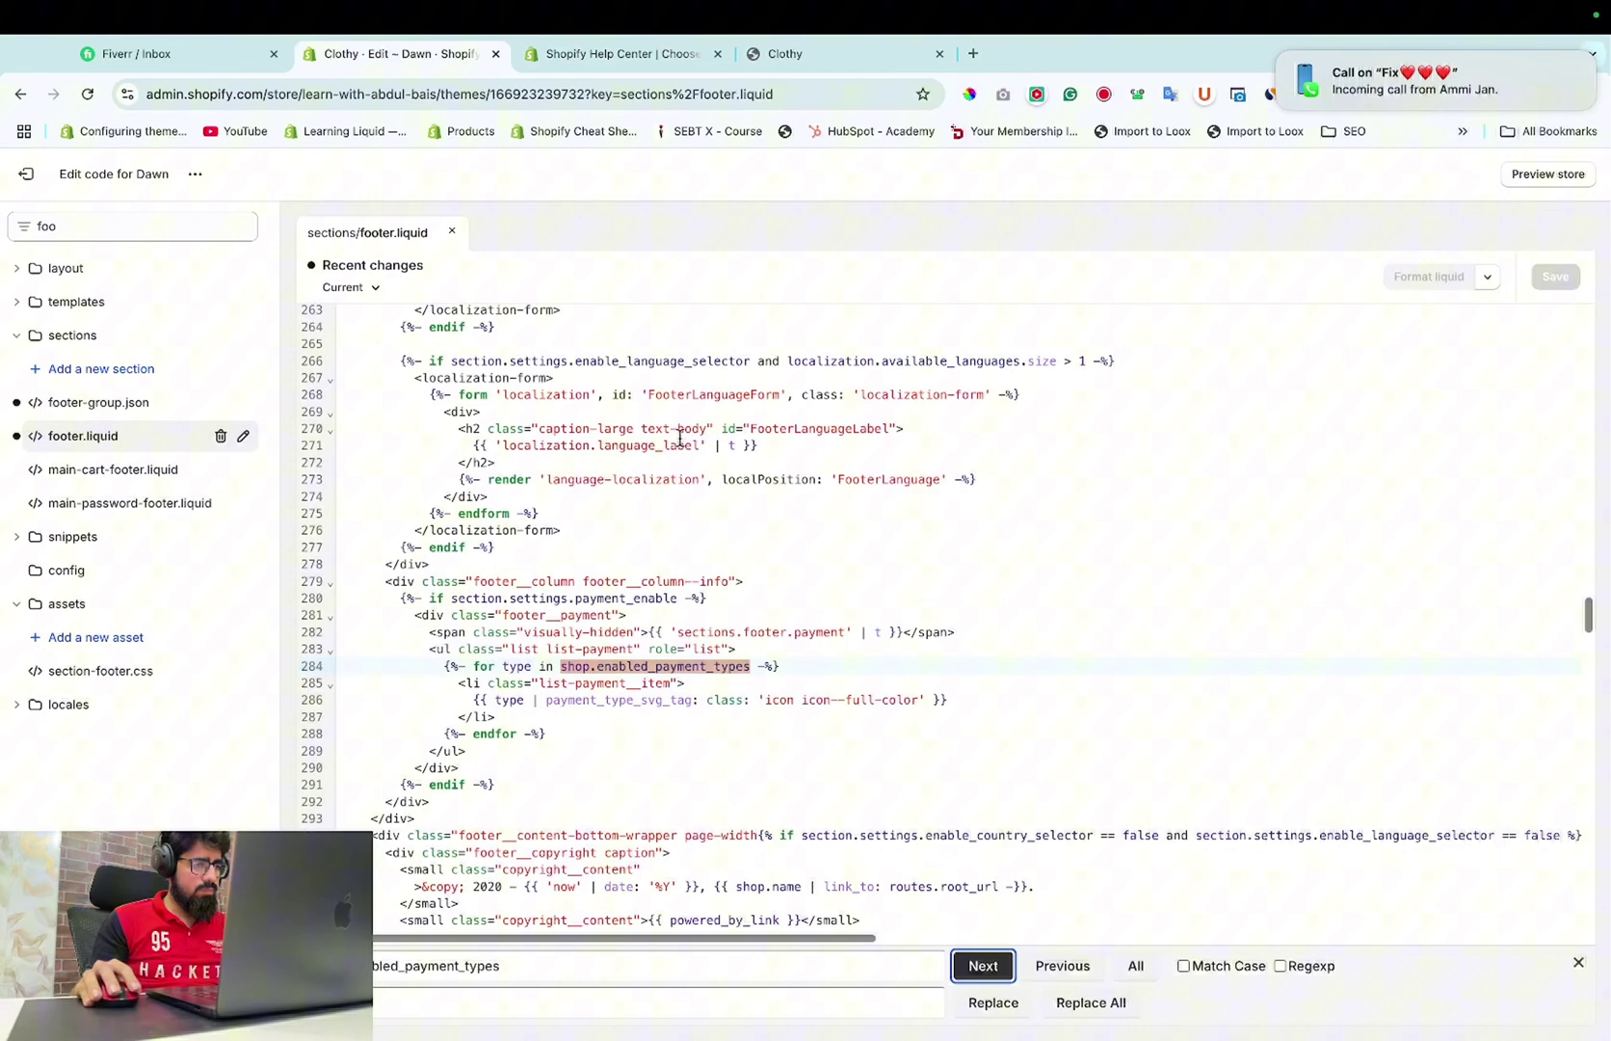
{"action": "left_click_drag", "start_coordinate": [785, 664], "coordinate": [443, 660]}
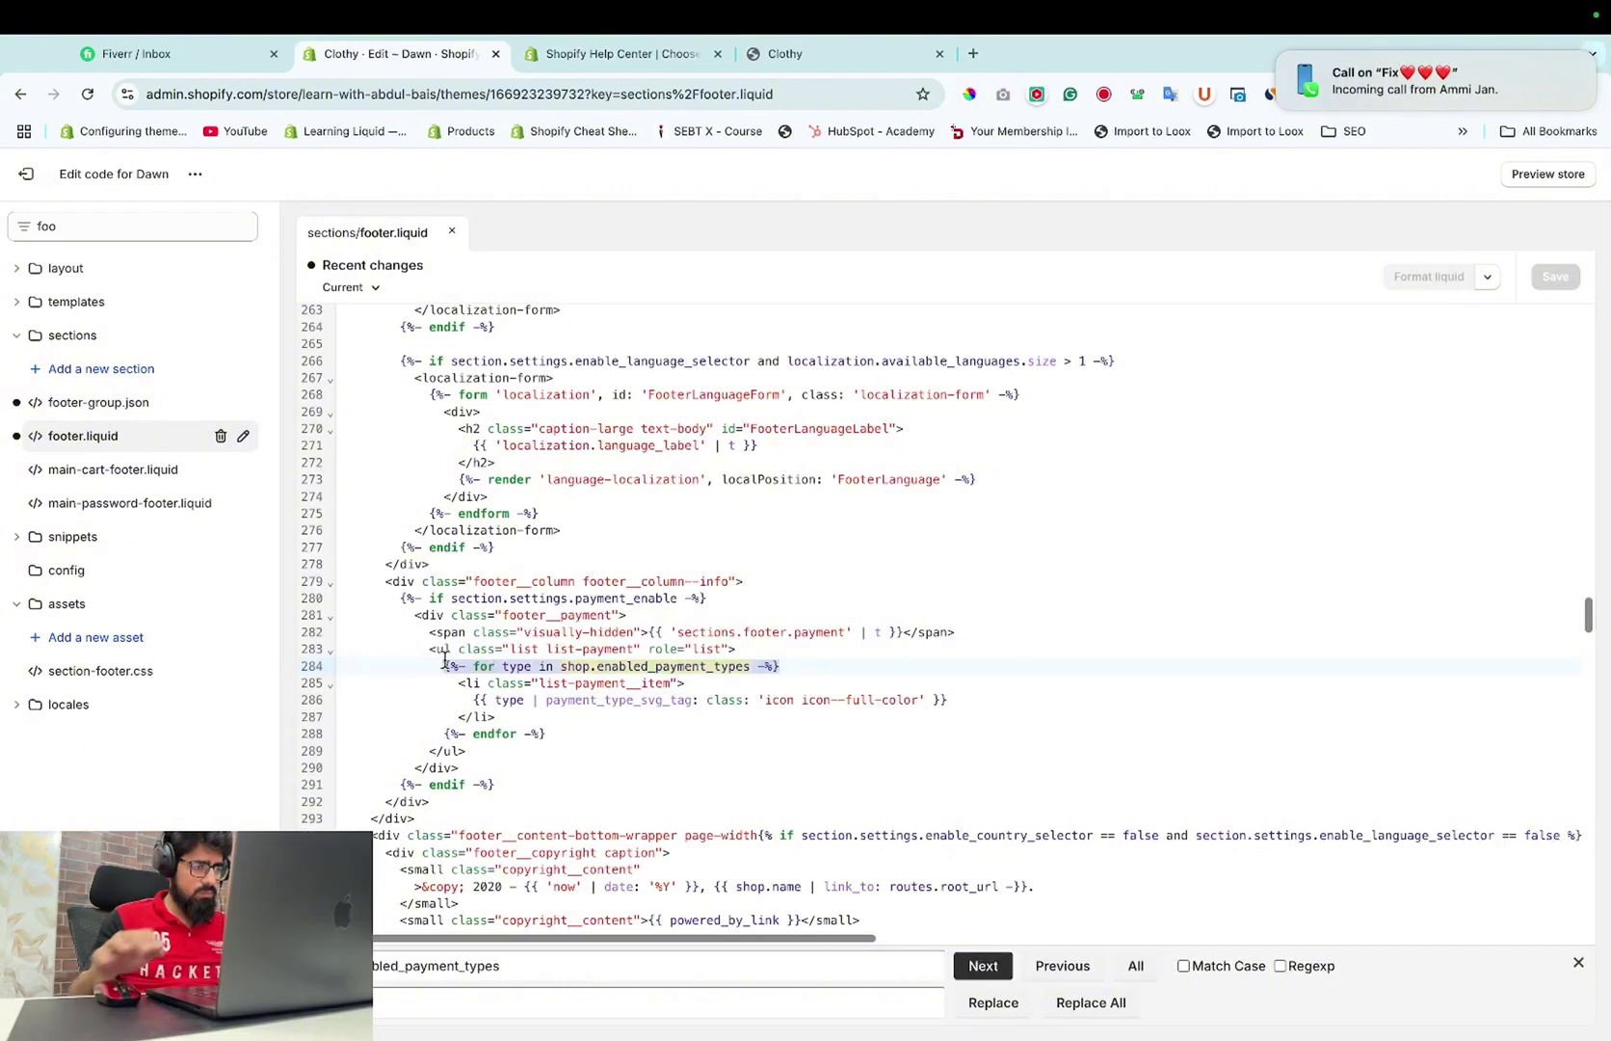
{"action": "key", "text": "ctrl+v"}
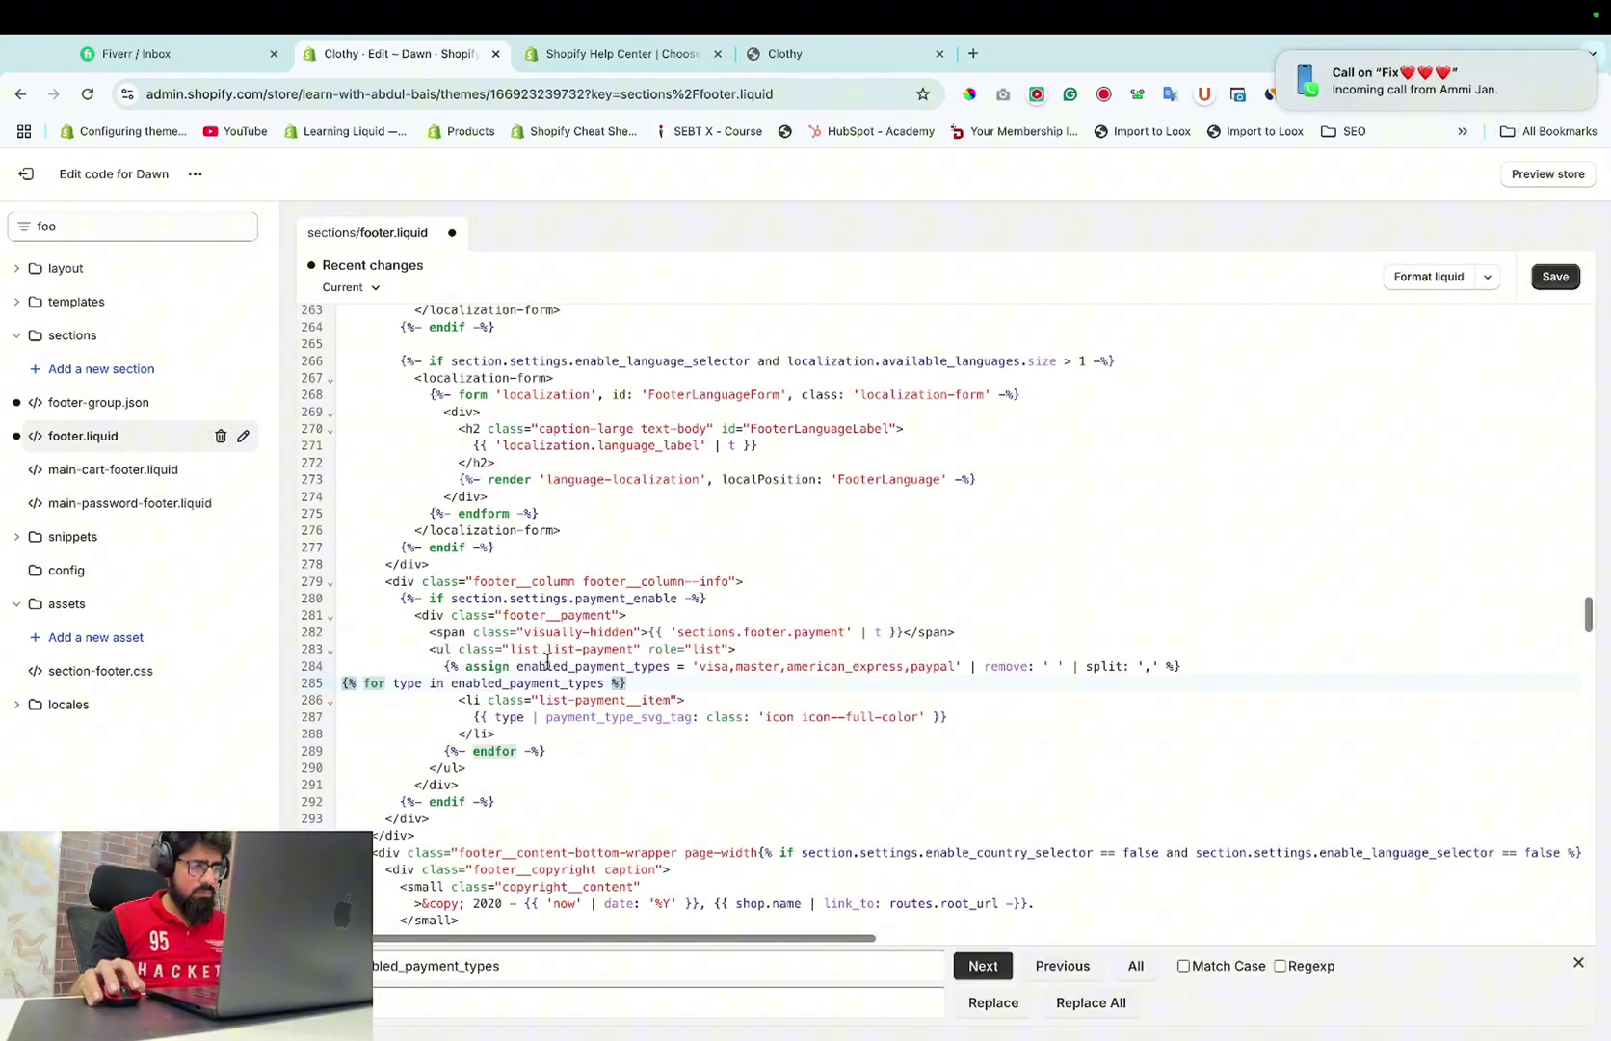
{"action": "left_click", "coordinate": [721, 668]}
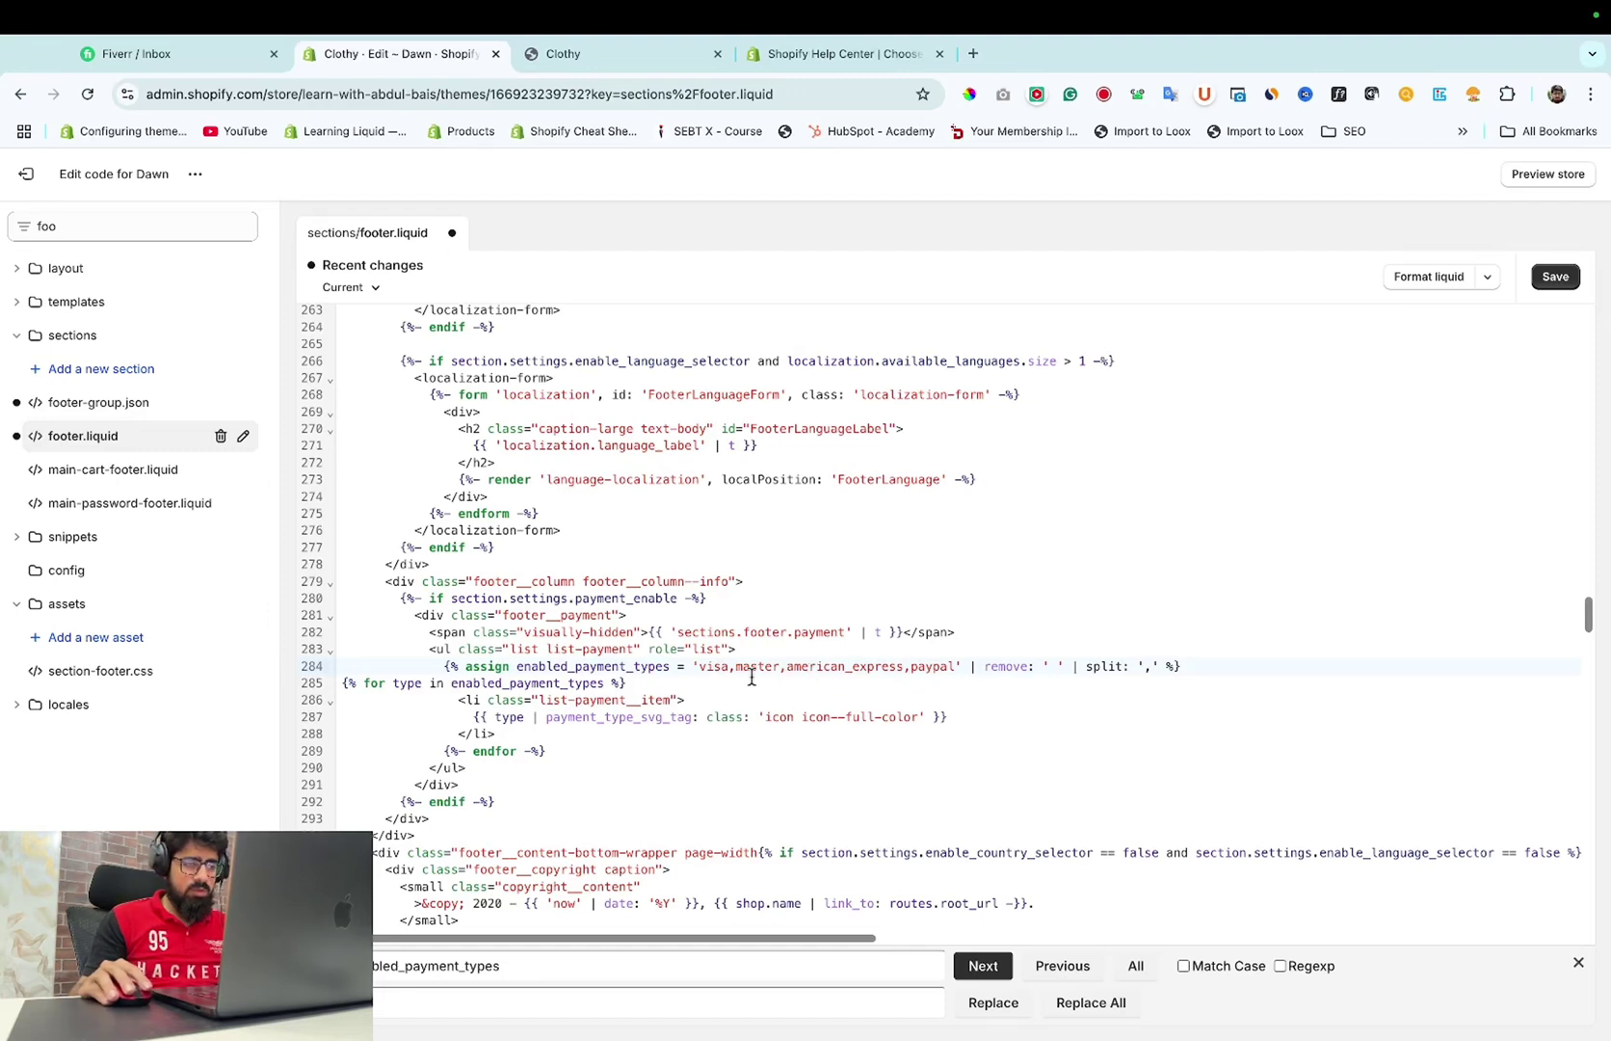
{"action": "left_click", "coordinate": [1556, 275]}
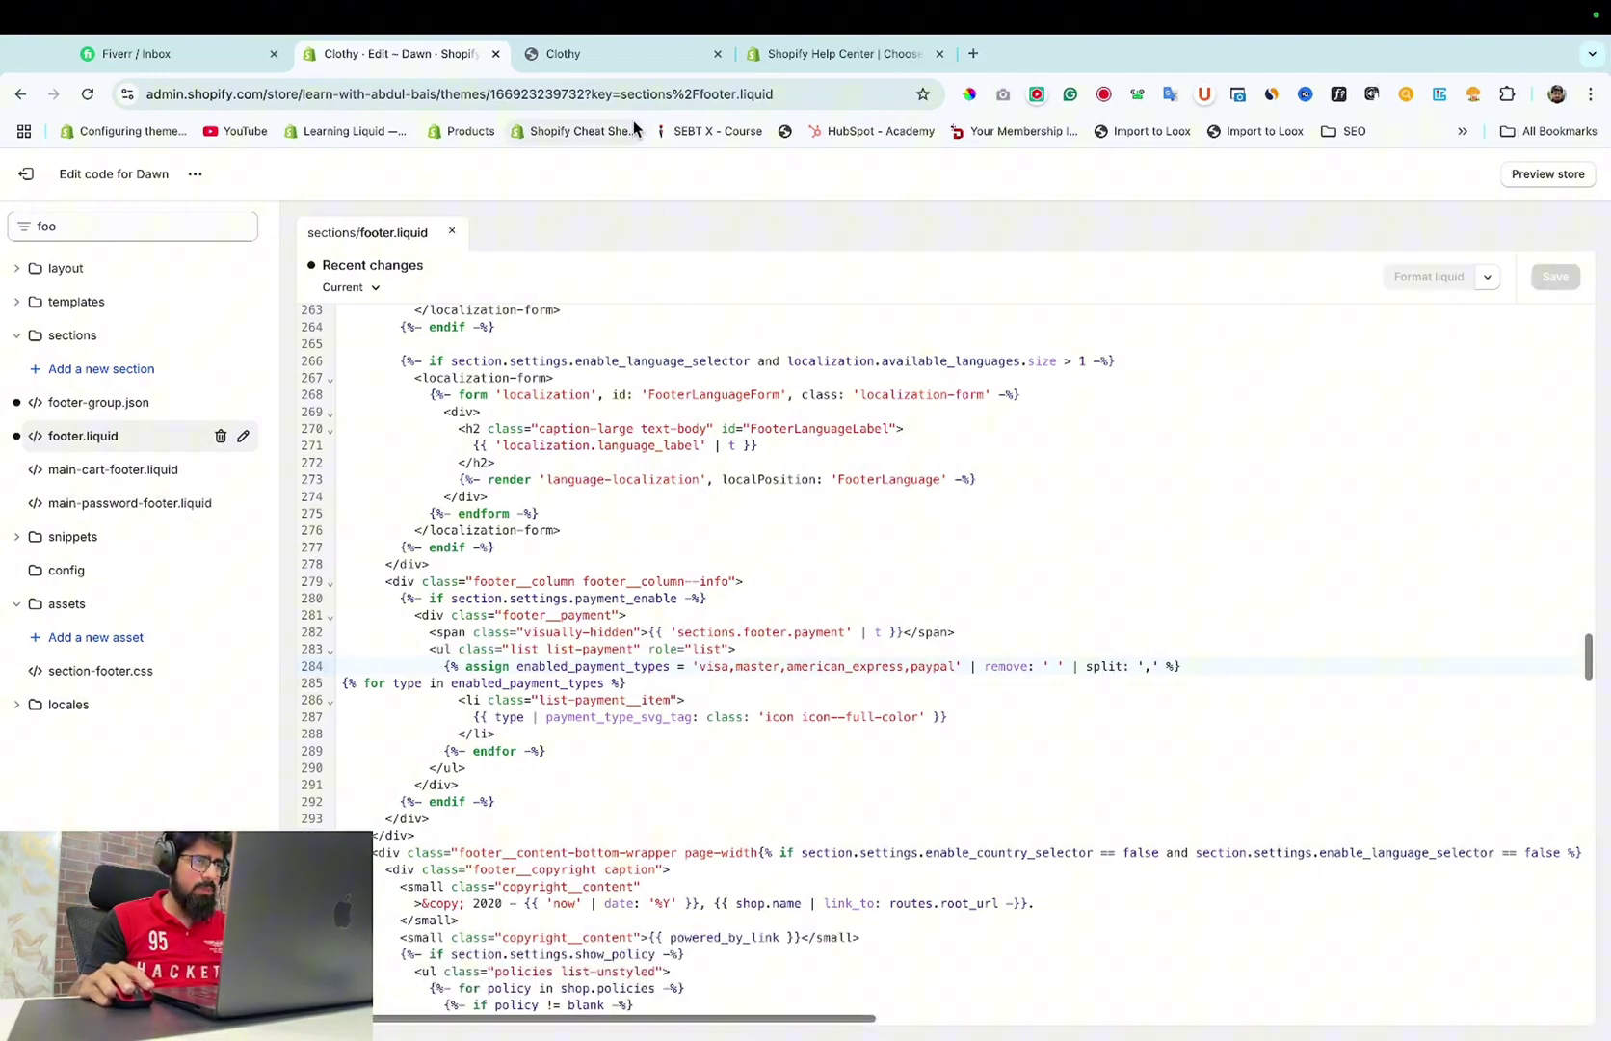
Reload the Clothy storefront and hide the preview bar to see the four footer icons.
{"action": "left_click", "coordinate": [620, 57]}
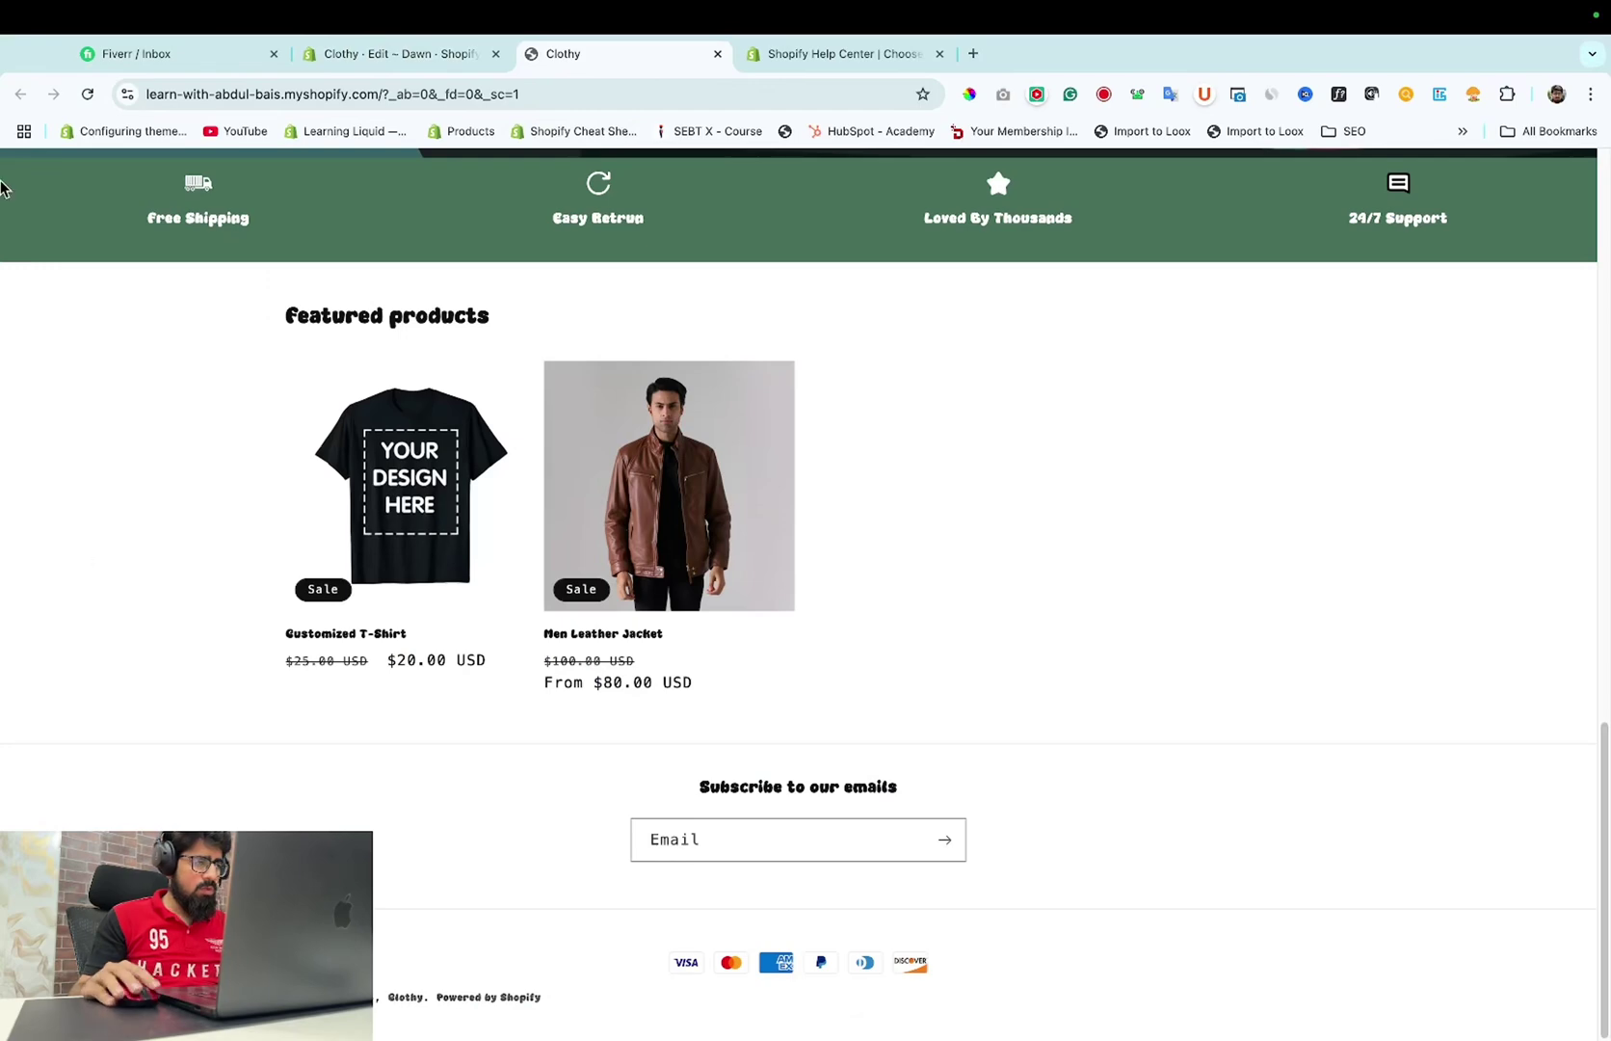
{"action": "left_click", "coordinate": [83, 96]}
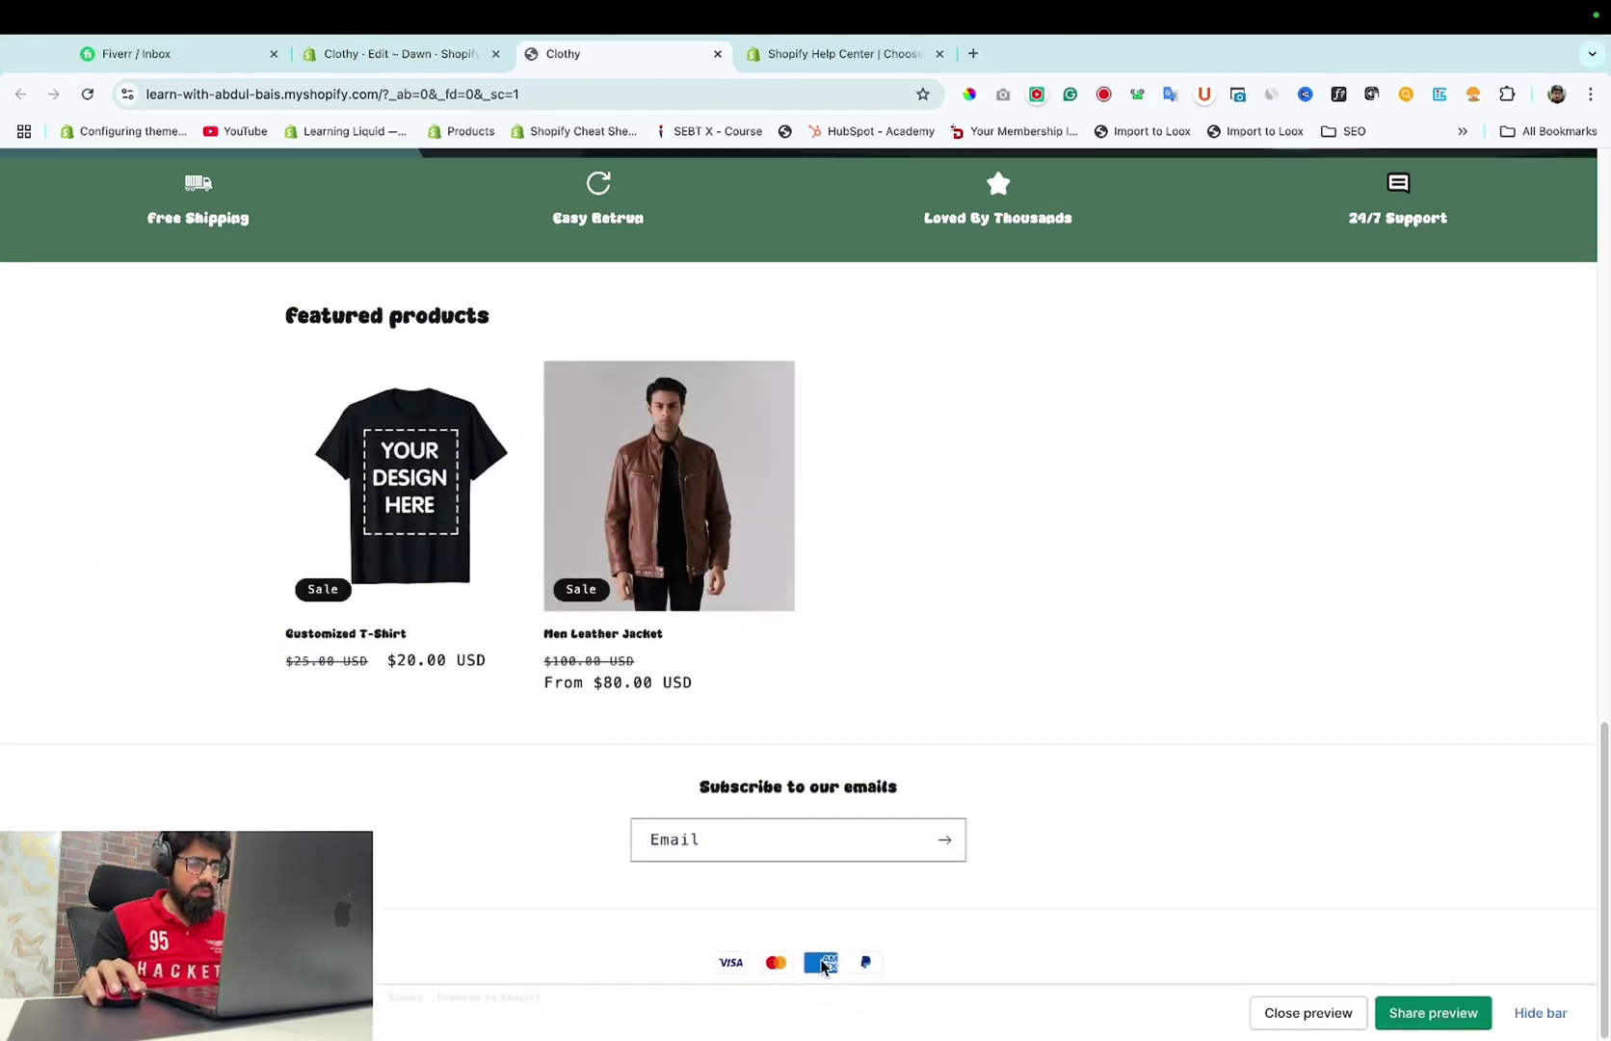
{"action": "left_click", "coordinate": [1541, 1012]}
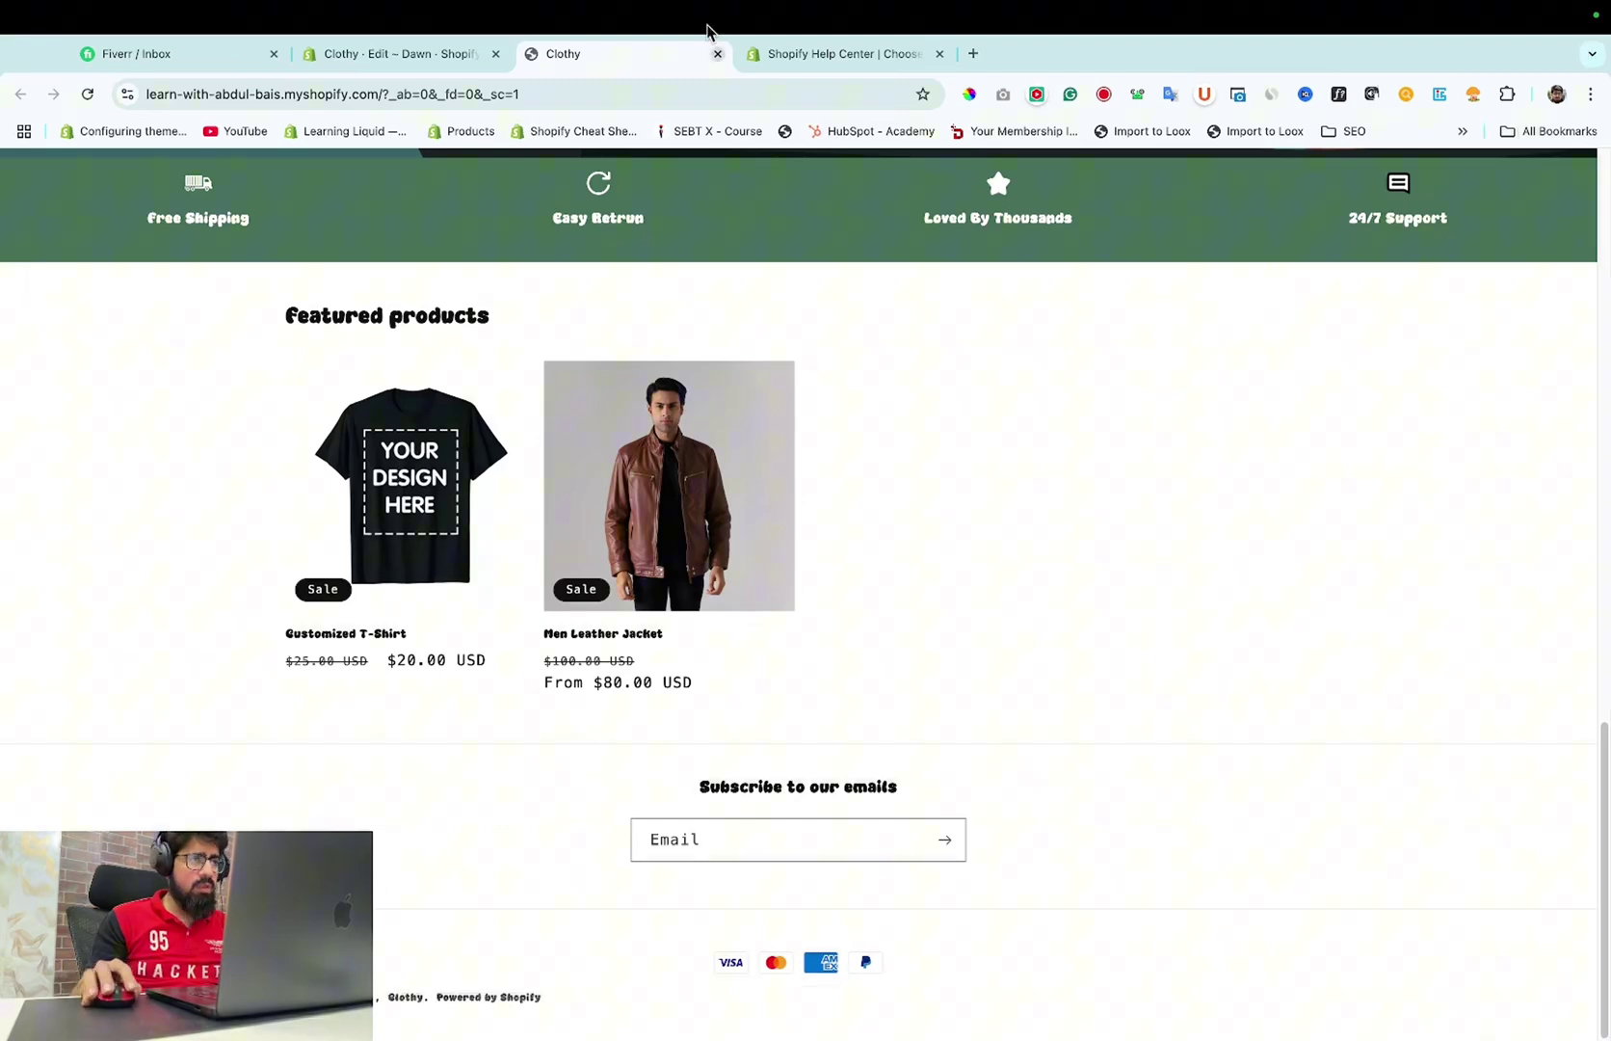
Select and copy dogecoin from step 6's list of common payment values.
{"action": "left_click", "coordinate": [790, 56]}
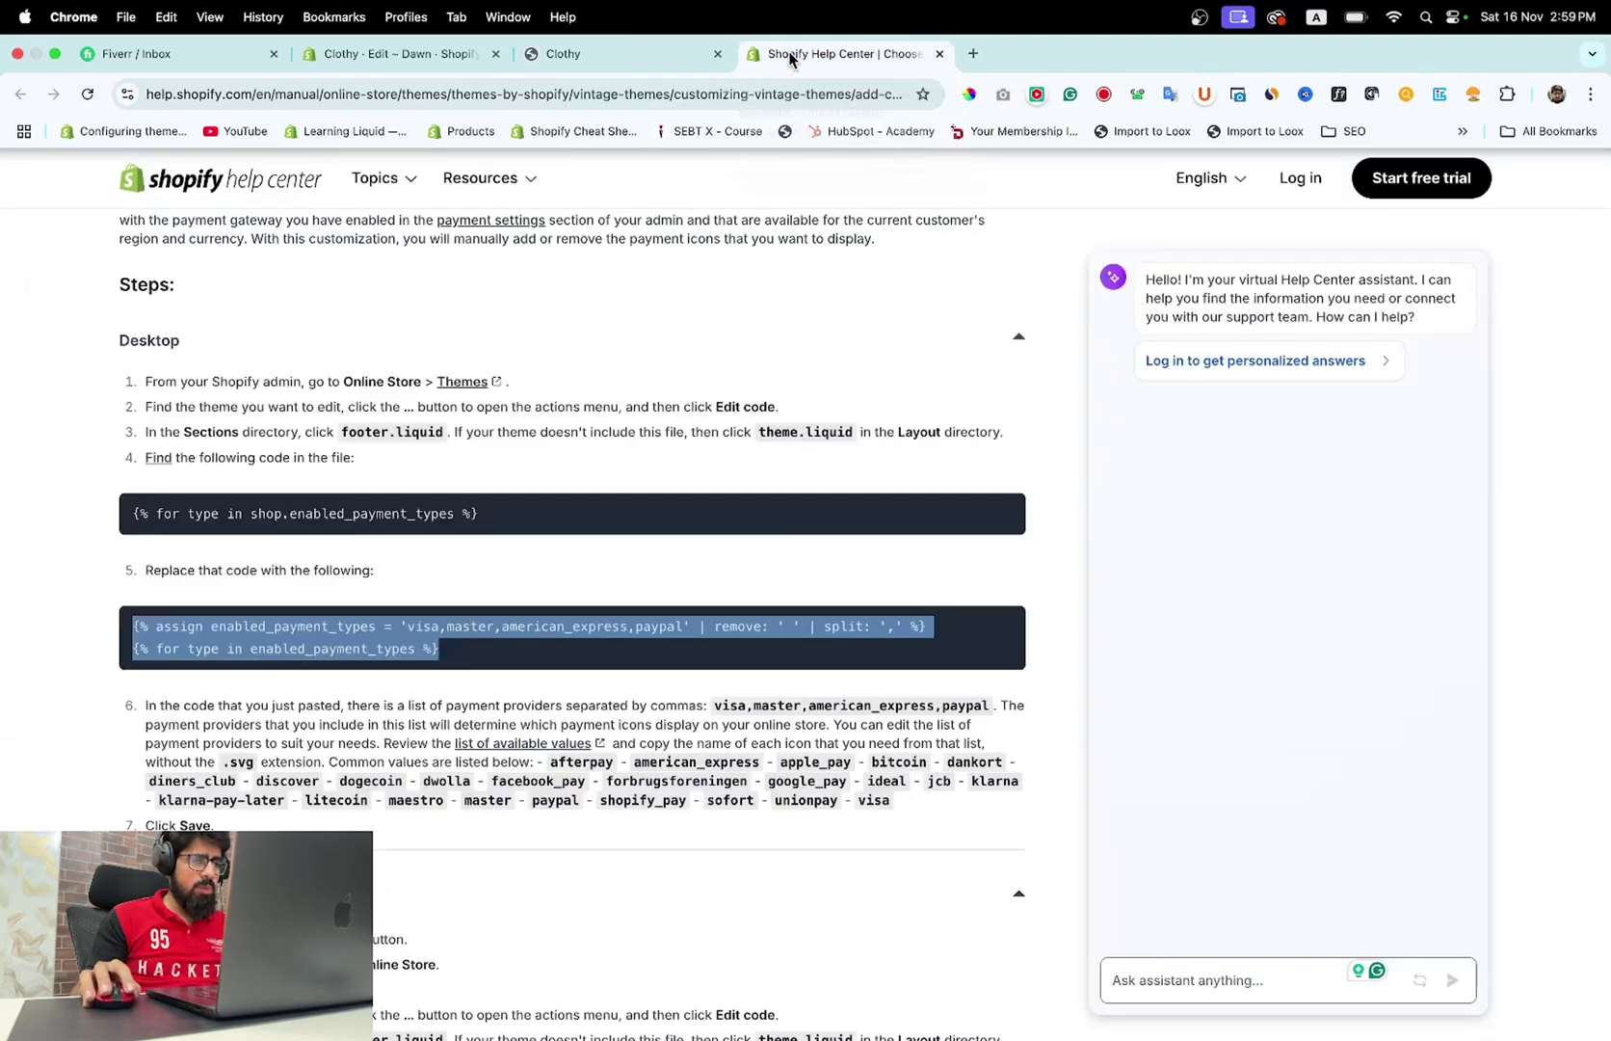
{"action": "left_click", "coordinate": [502, 790]}
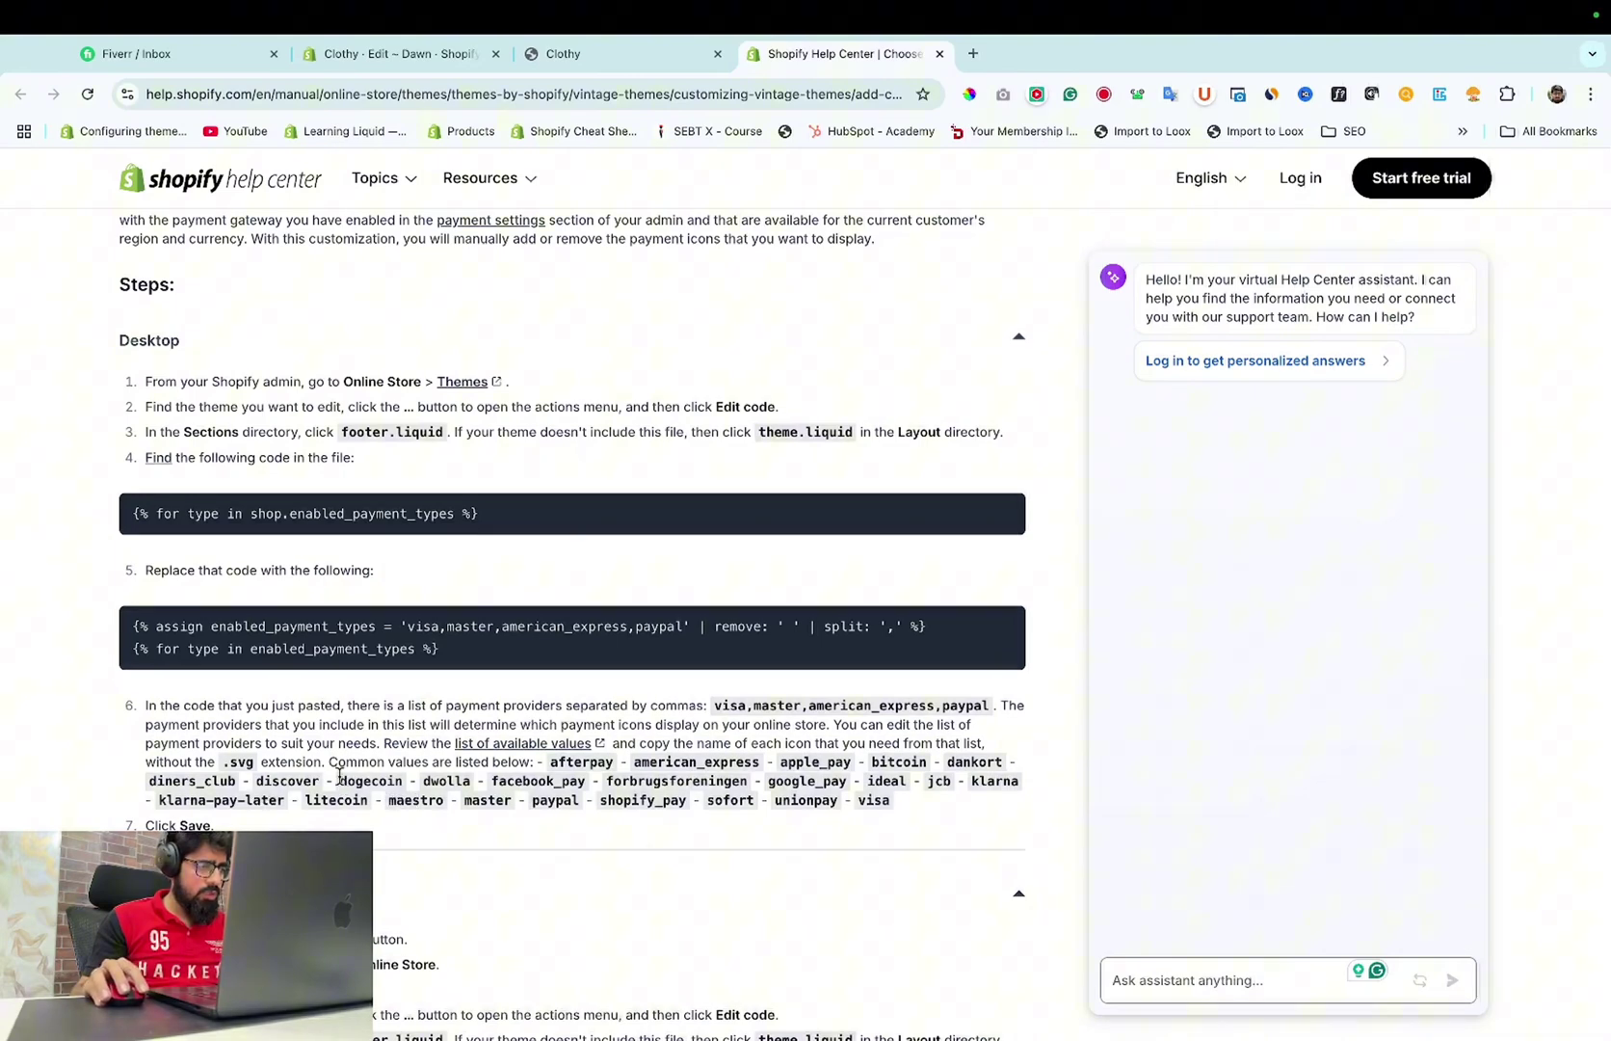
{"action": "left_click_drag", "start_coordinate": [338, 777], "coordinate": [403, 783]}
{"action": "key", "text": "ctrl+c"}
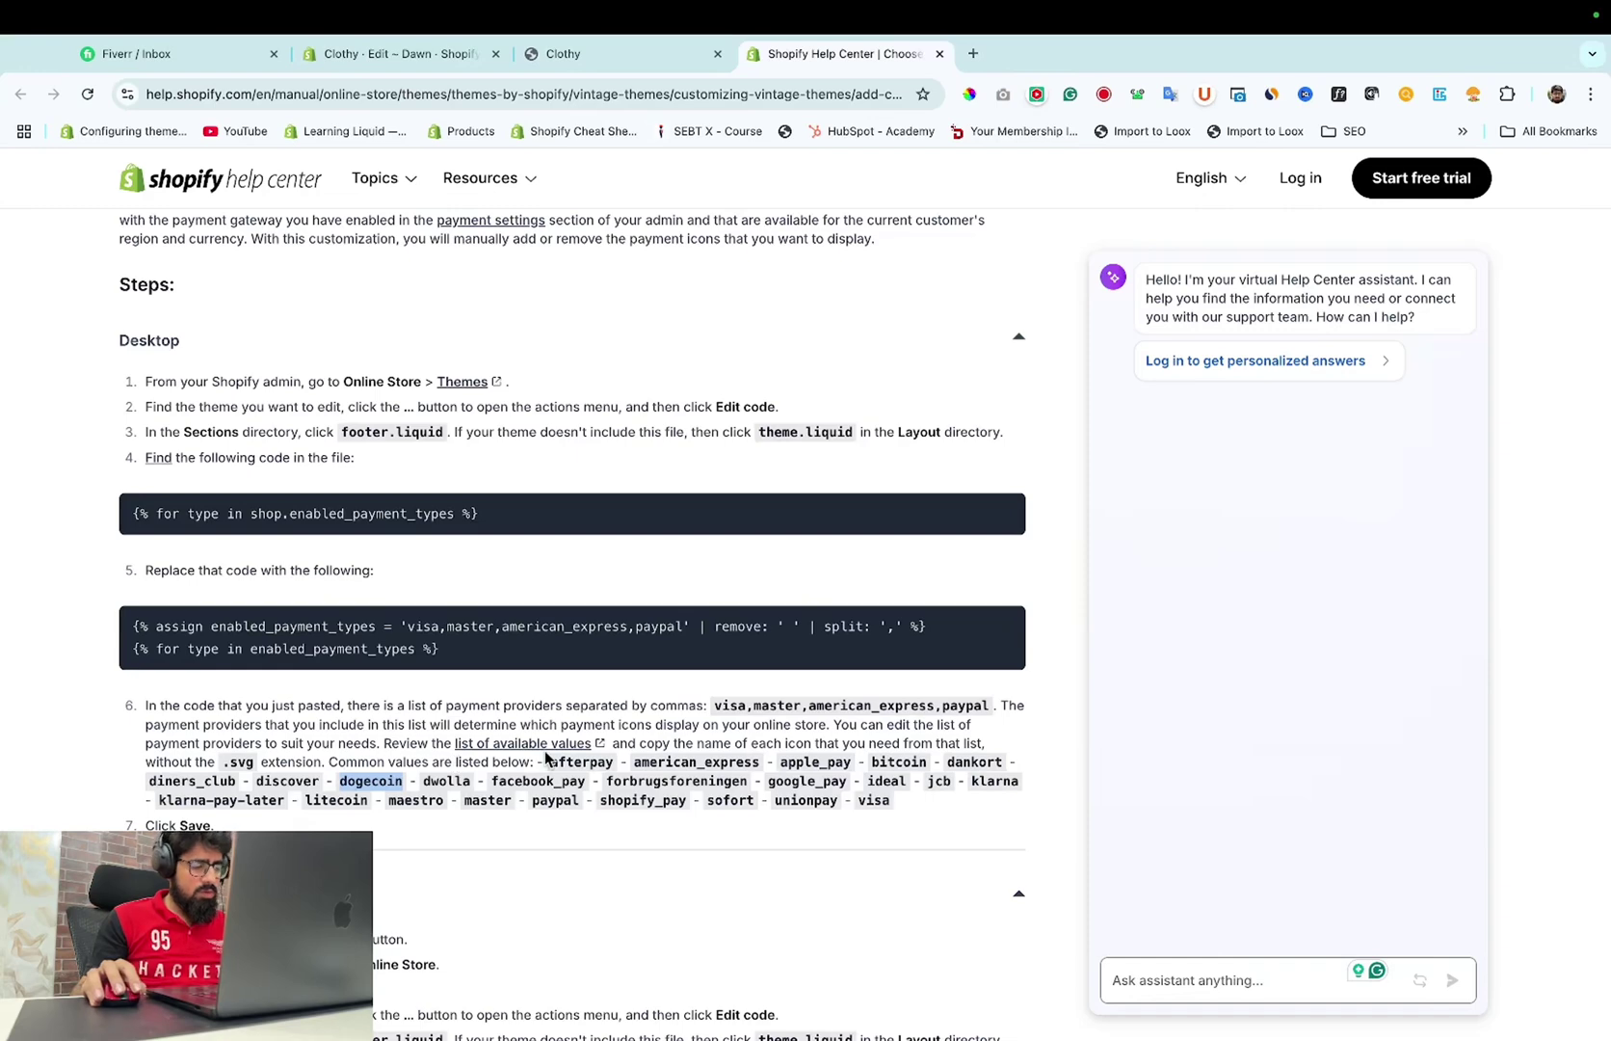
{"action": "left_click", "coordinate": [585, 53]}
Append dogecoin after paypal, save footer.liquid, and reload the storefront to see its icon.
{"action": "left_click", "coordinate": [378, 53]}
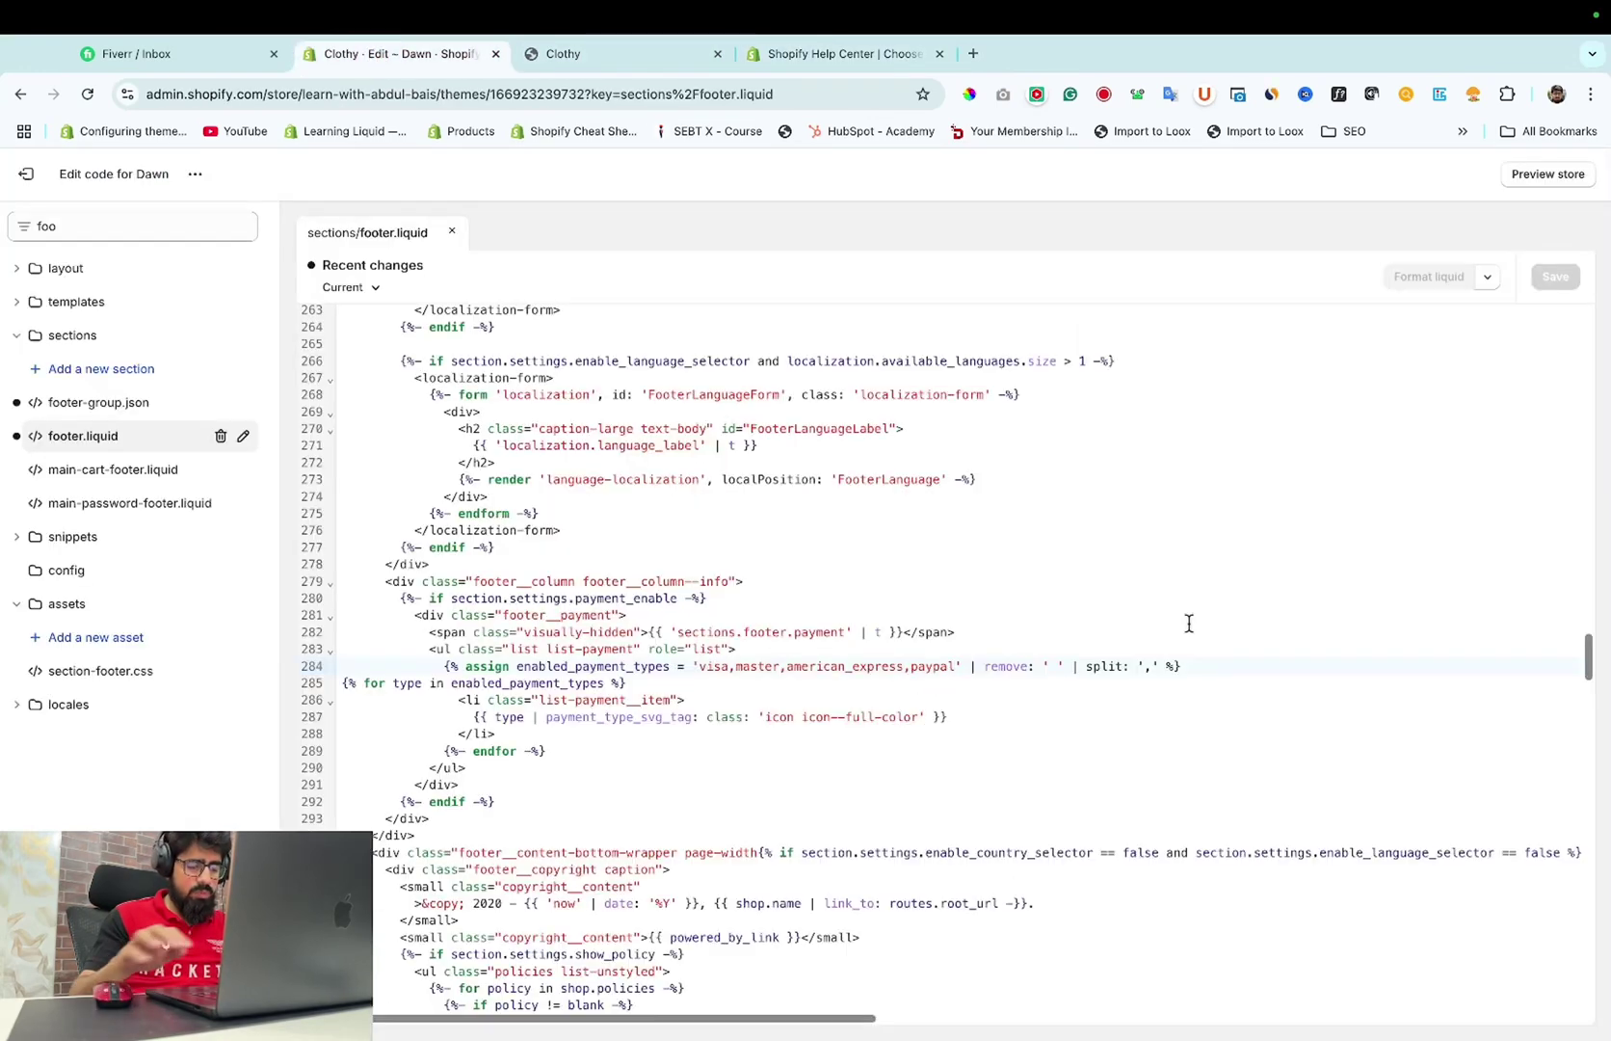
{"action": "type", "text": ","}
{"action": "key", "text": "ctrl+v"}
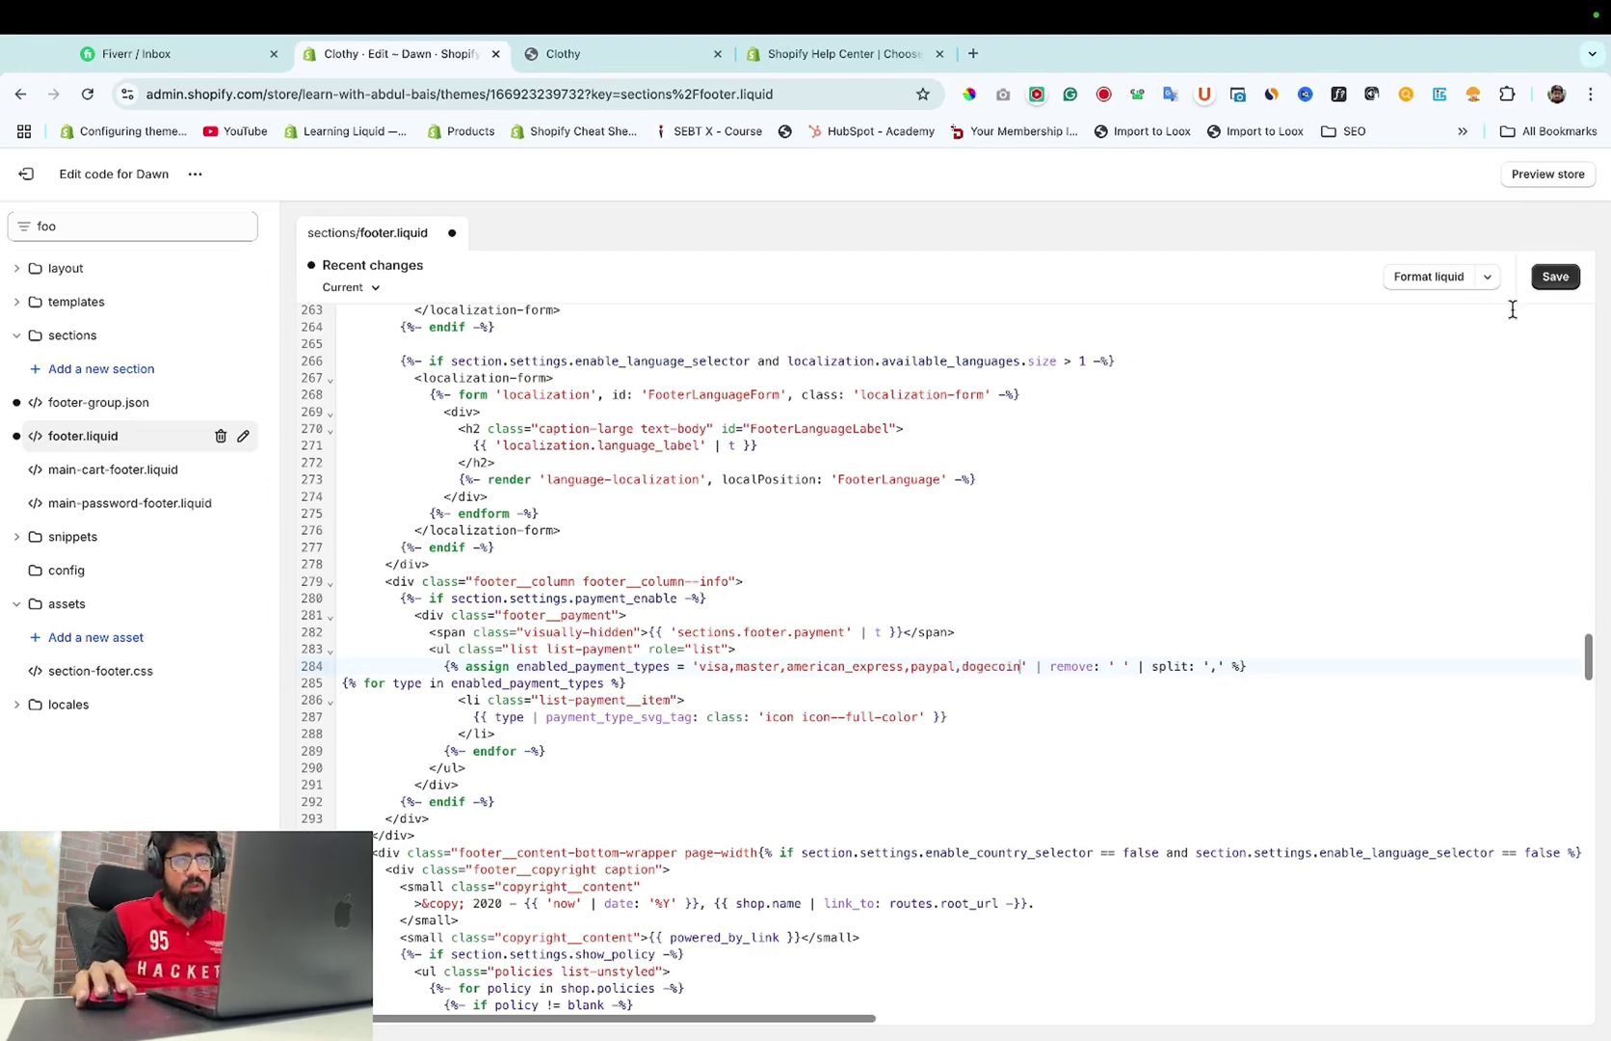
{"action": "left_click", "coordinate": [1561, 277]}
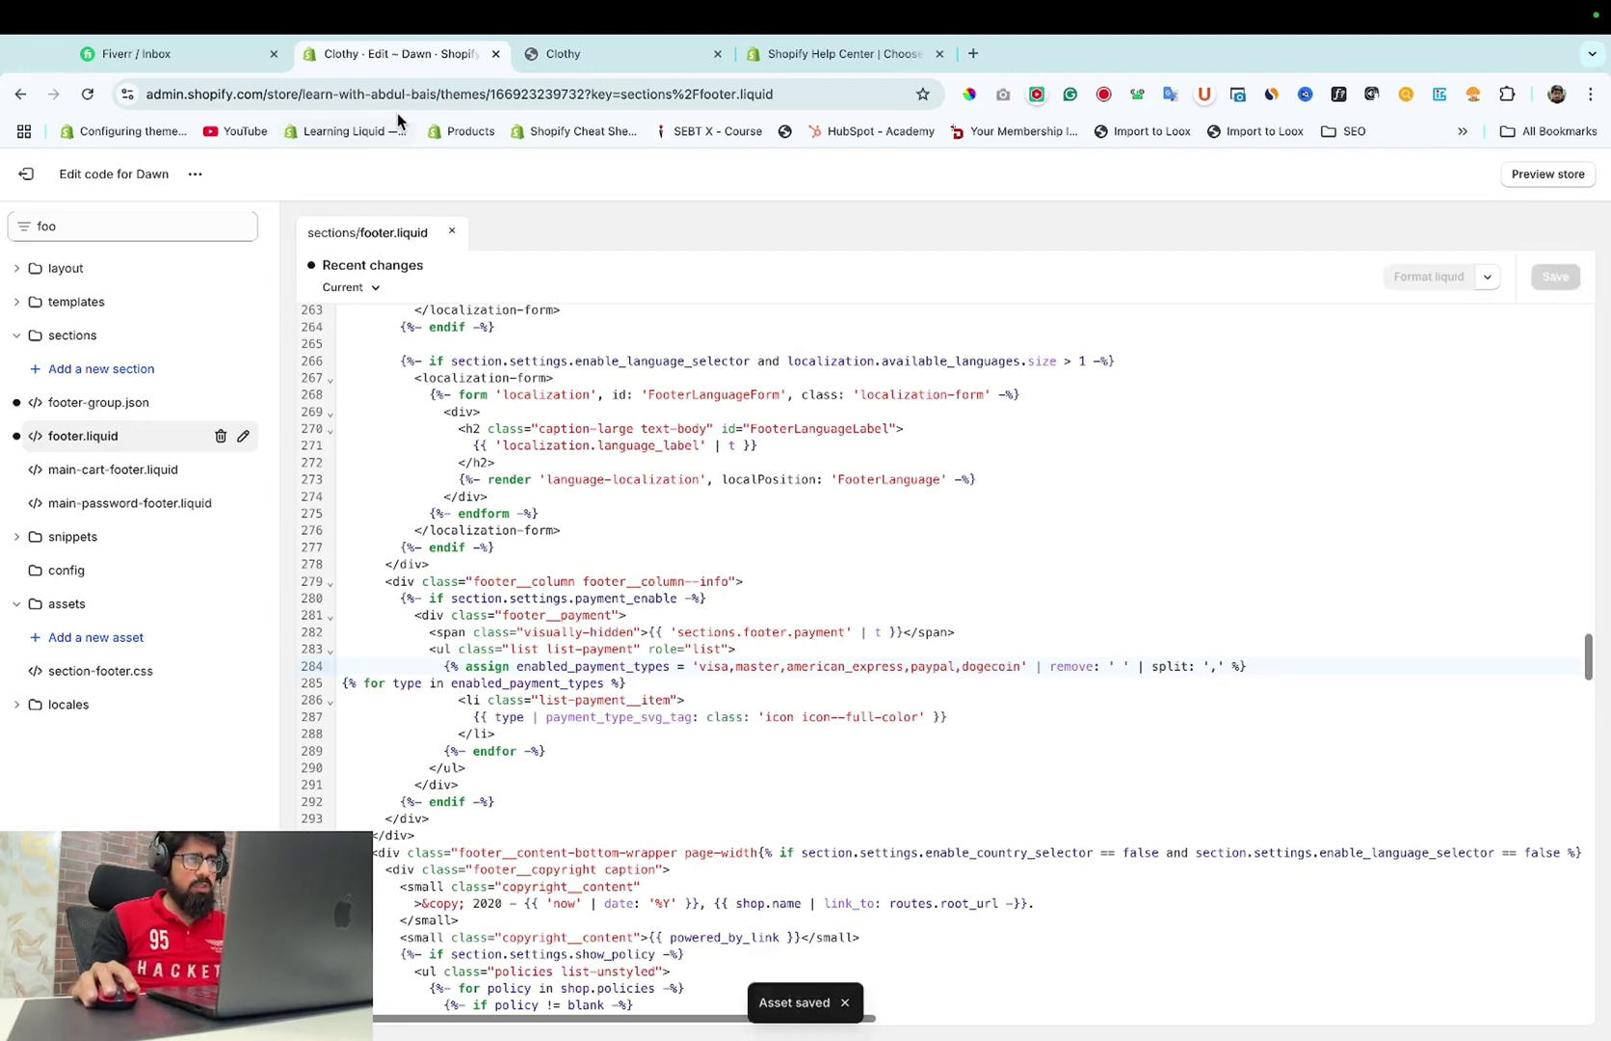
{"action": "left_click", "coordinate": [562, 53]}
{"action": "left_click", "coordinate": [88, 95]}
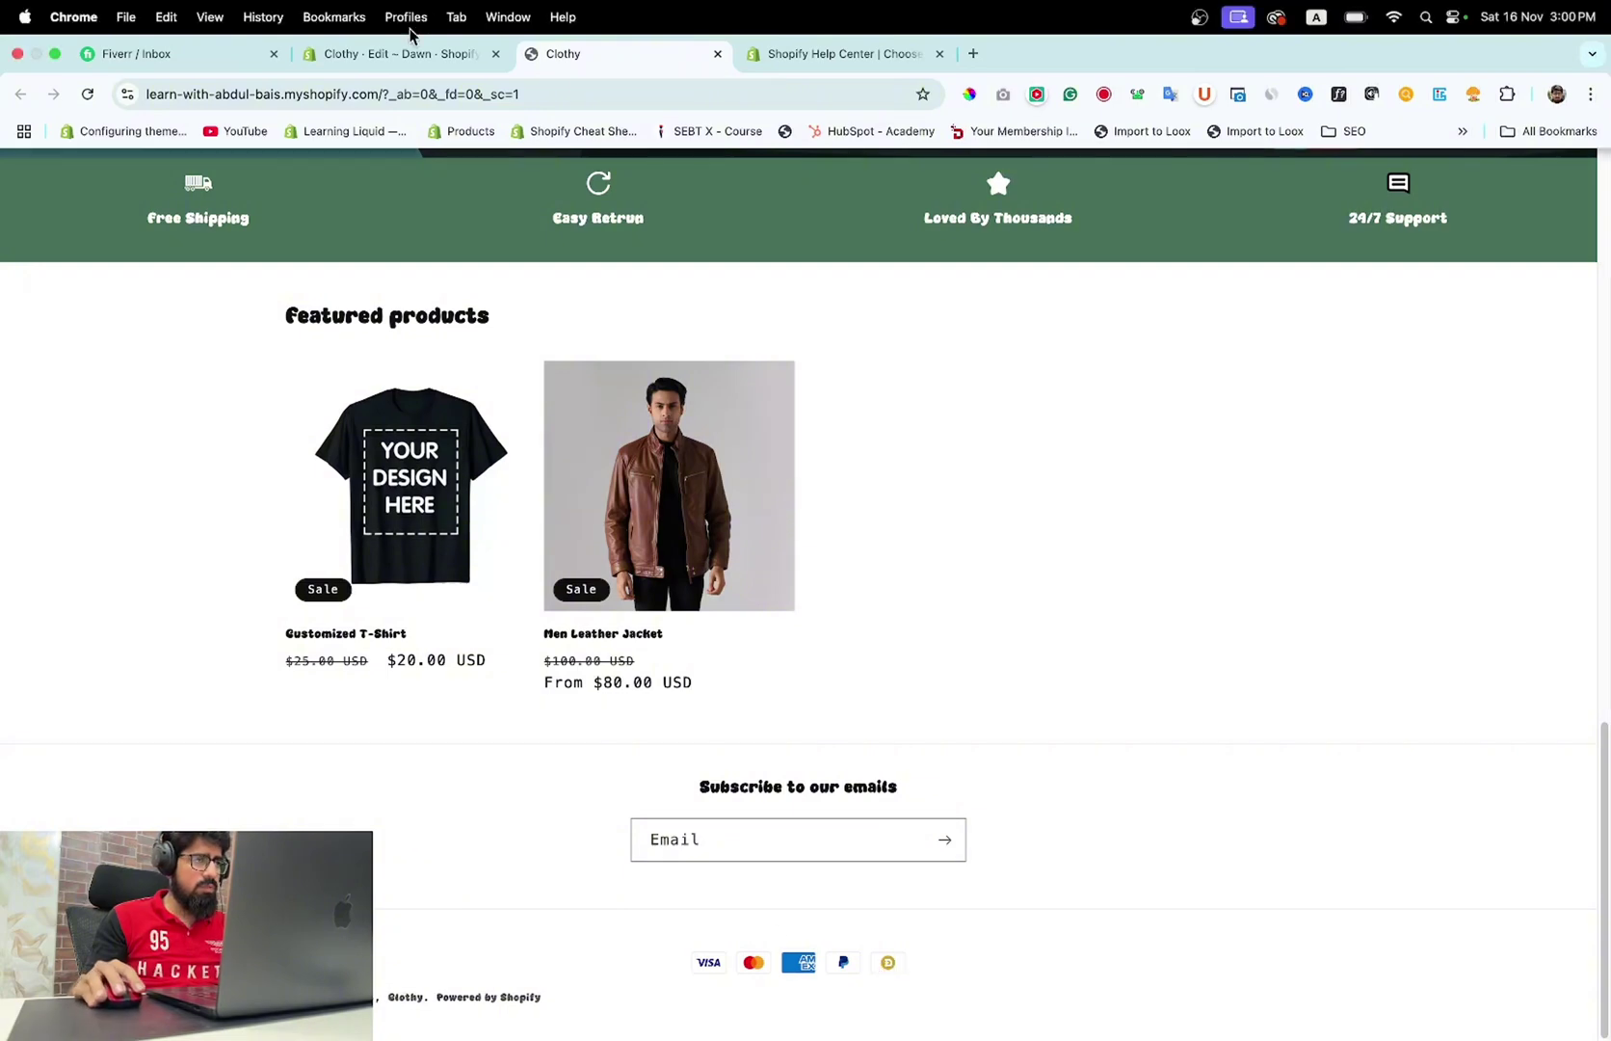
Copy the bitcoin and facebook_pay values from the Help Center into the payment list.
{"action": "left_click", "coordinate": [841, 53]}
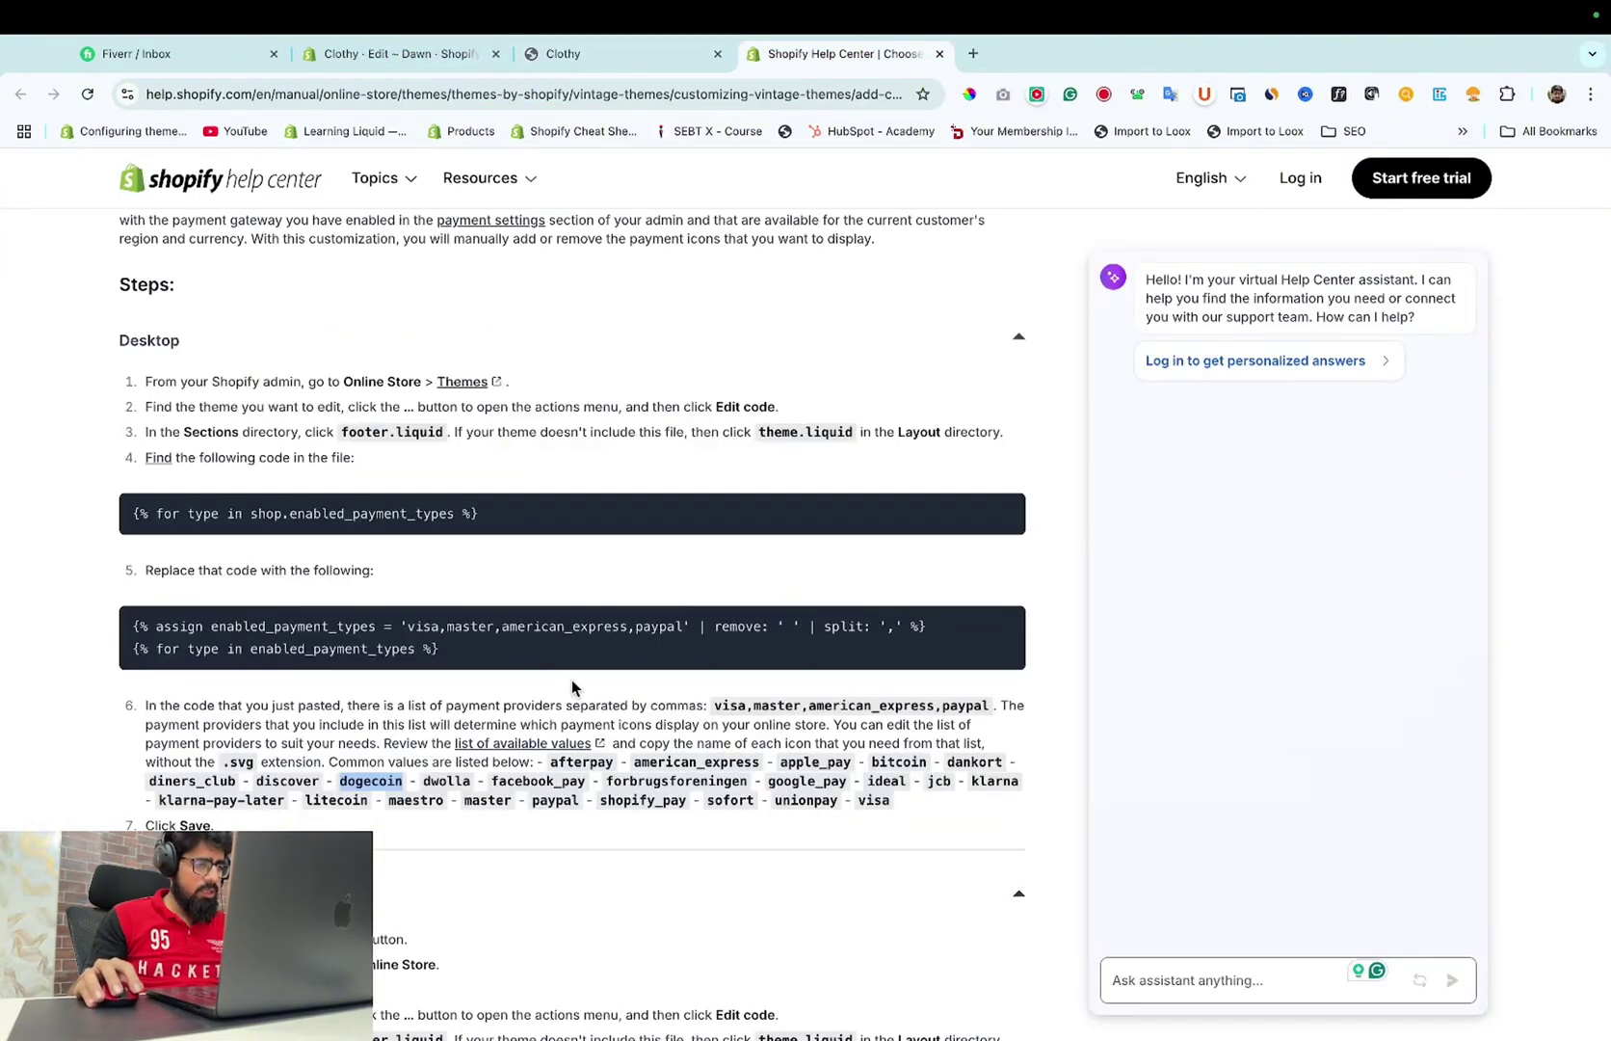
{"action": "scroll", "coordinate": [592, 691], "scroll_direction": "down", "scroll_amount": 2}
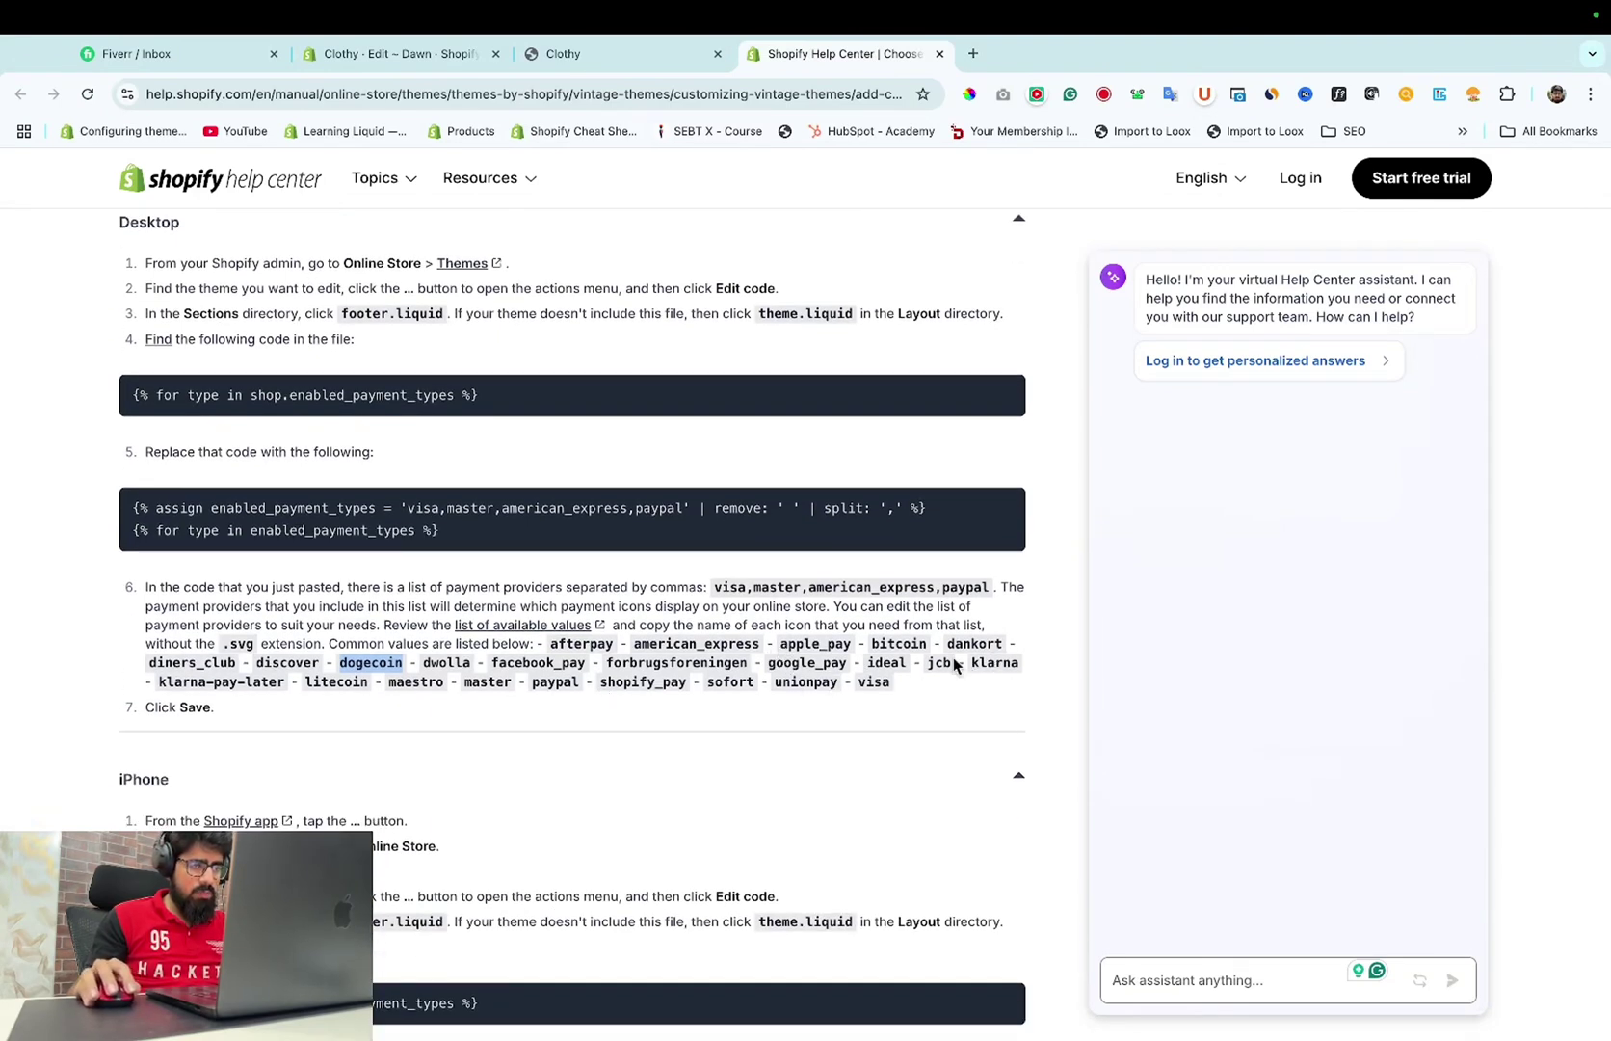
{"action": "left_click_drag", "start_coordinate": [871, 642], "coordinate": [929, 643]}
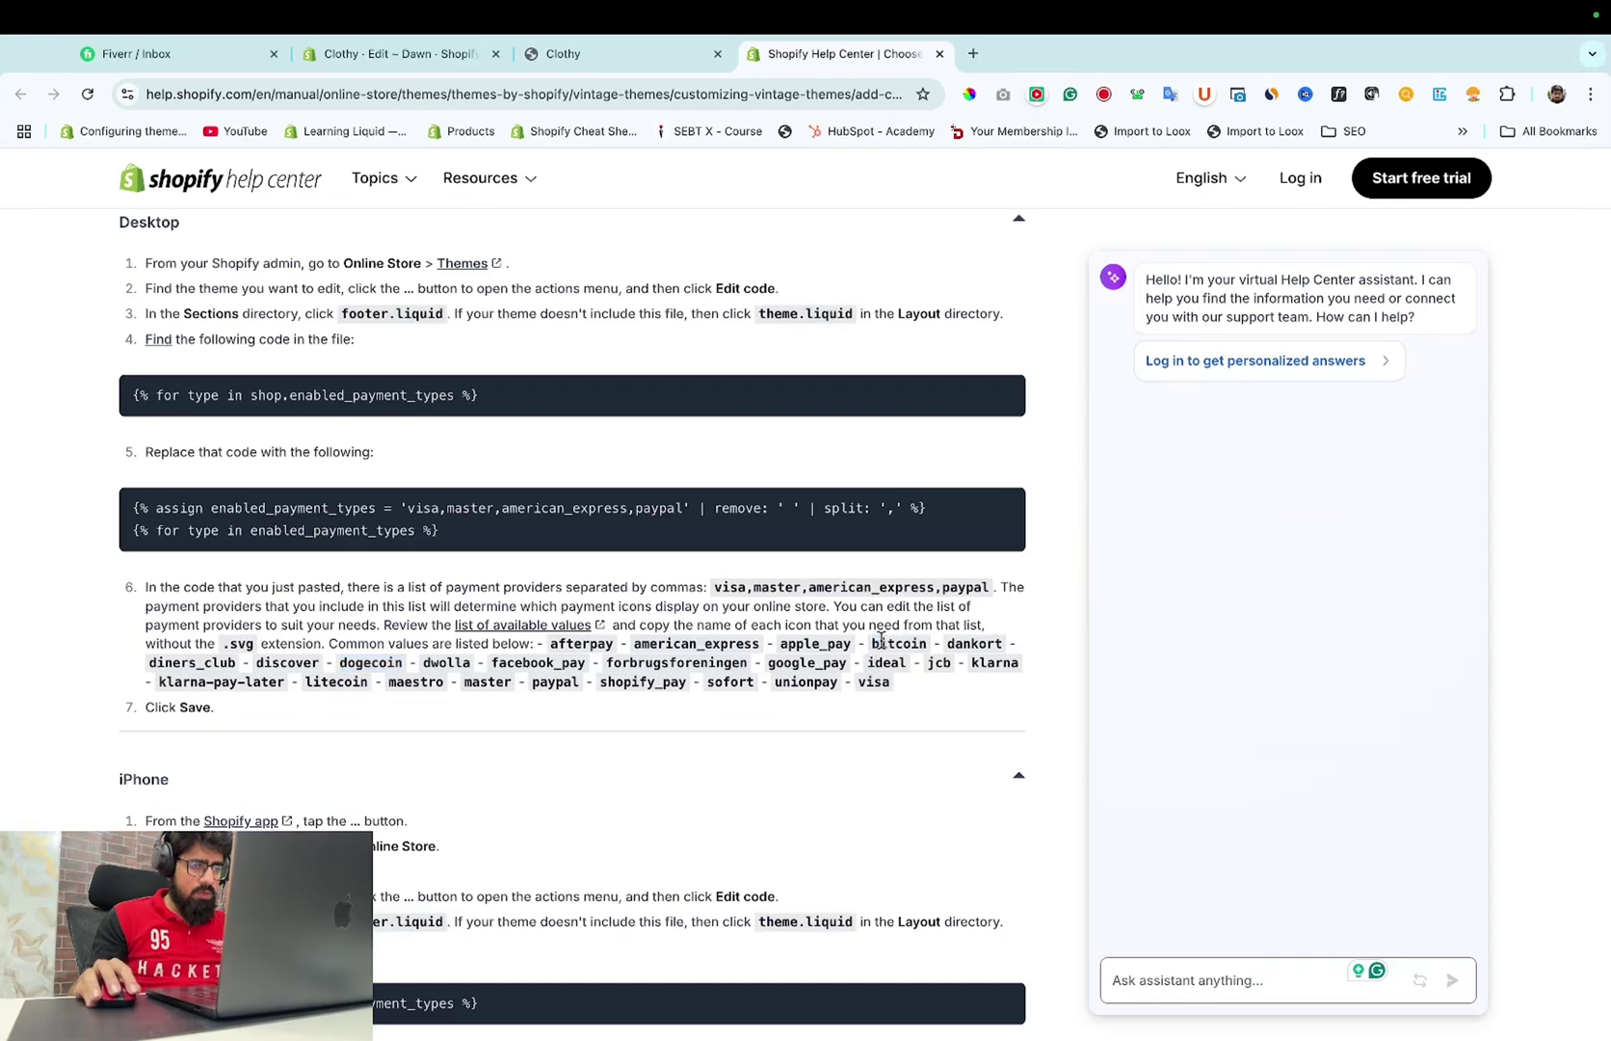
{"action": "left_click", "coordinate": [393, 54]}
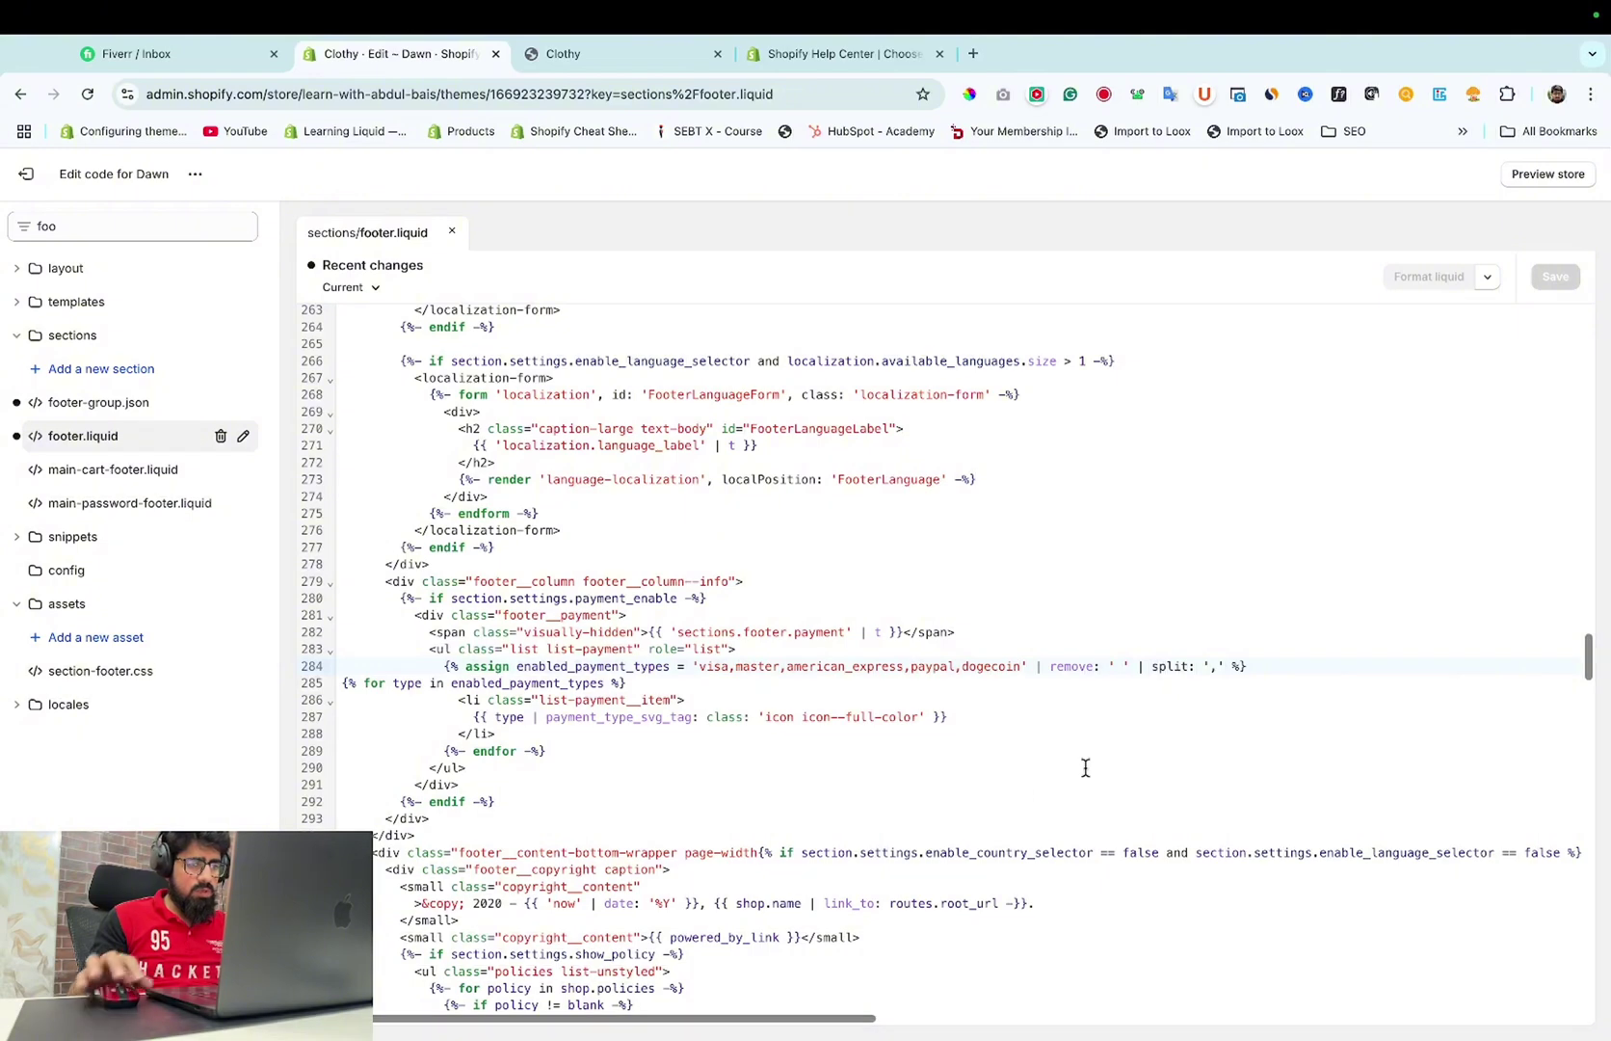
{"action": "type", "text": ",bitcoin"}
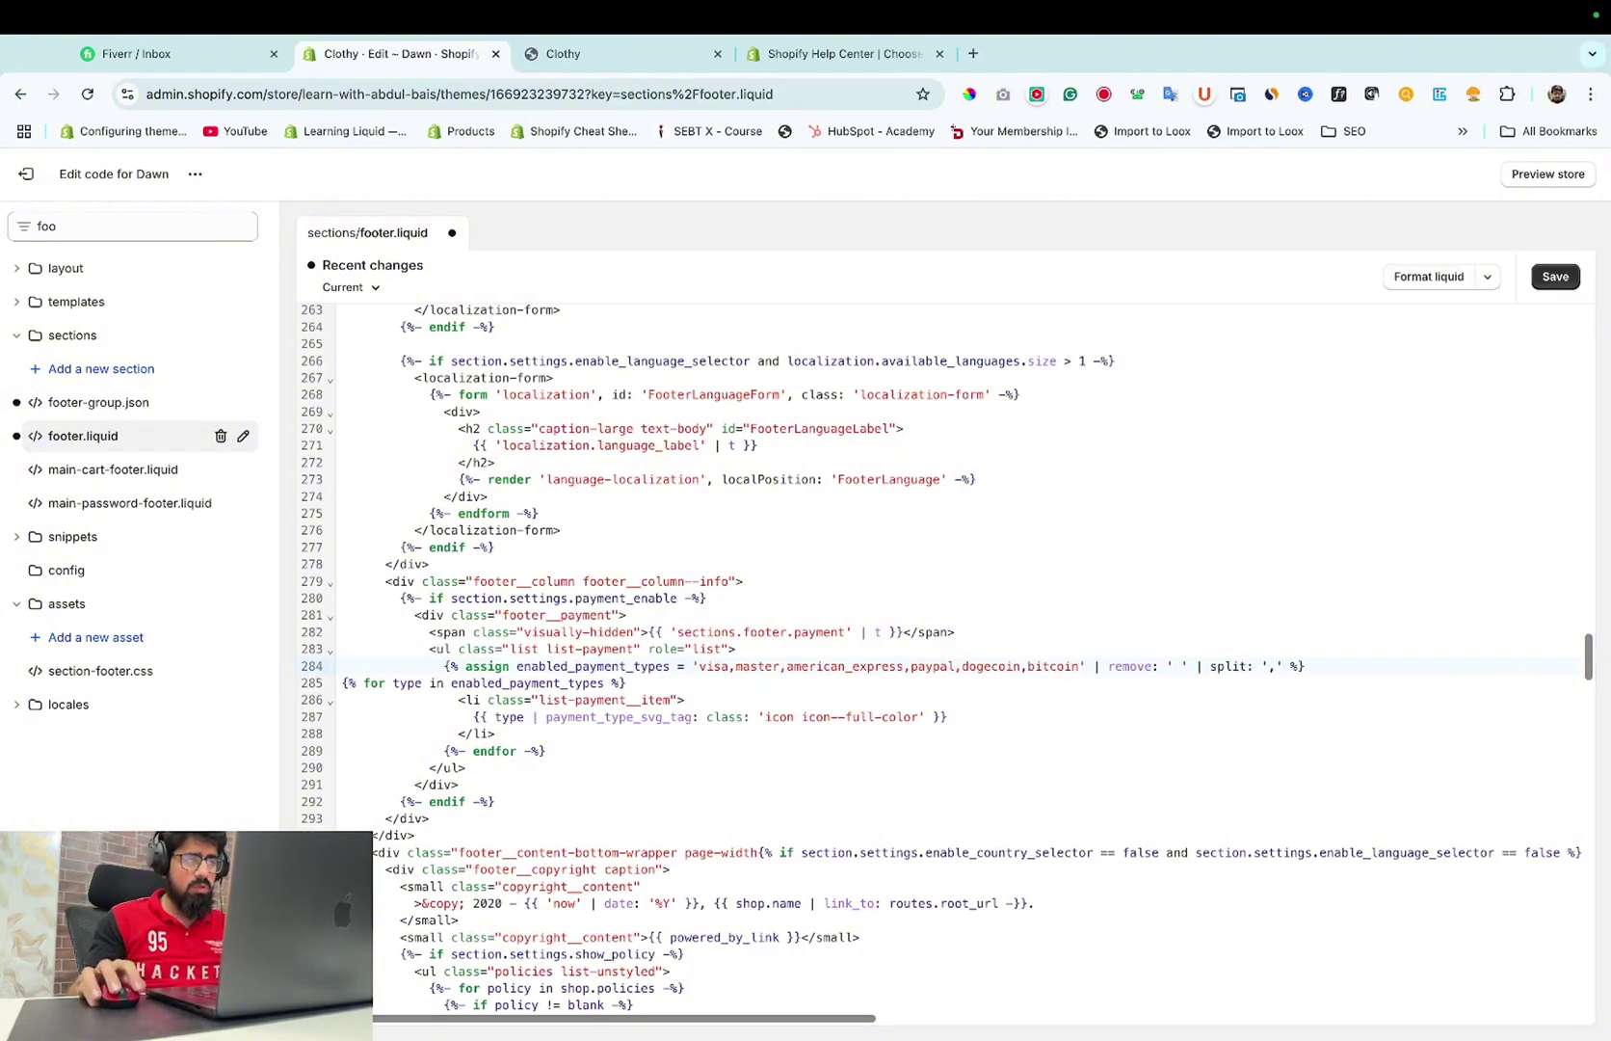
{"action": "left_click", "coordinate": [855, 54]}
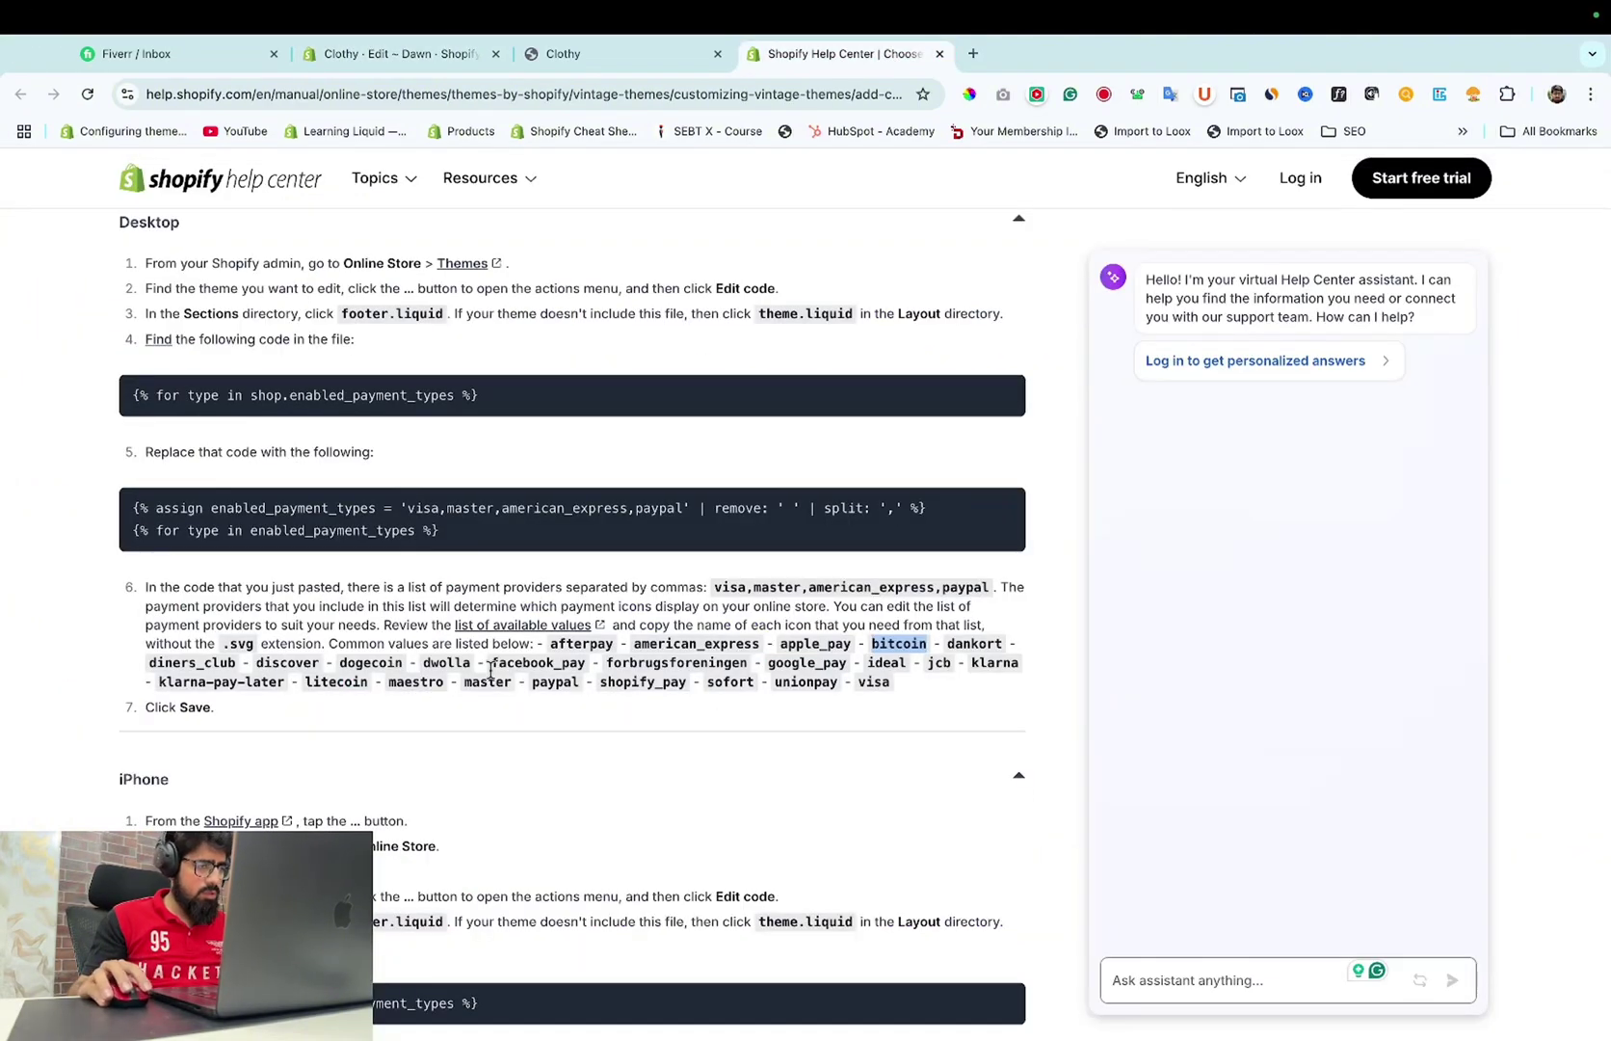
{"action": "left_click_drag", "start_coordinate": [493, 660], "coordinate": [595, 663]}
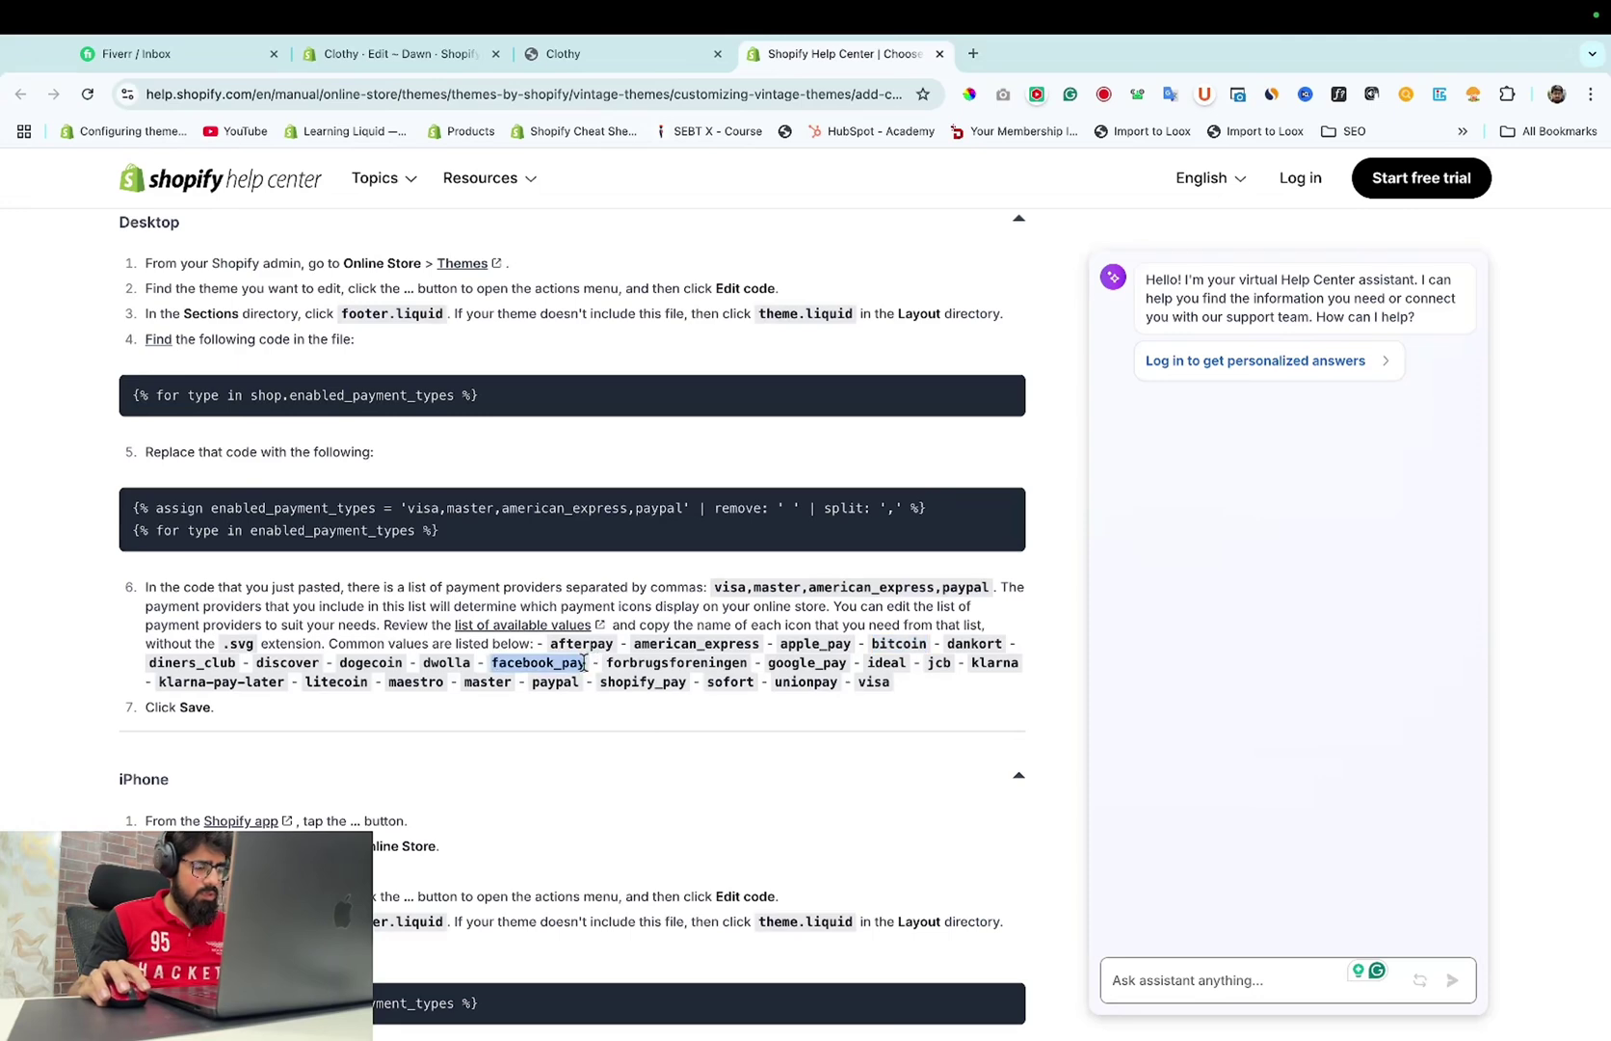
{"action": "left_click", "coordinate": [414, 54]}
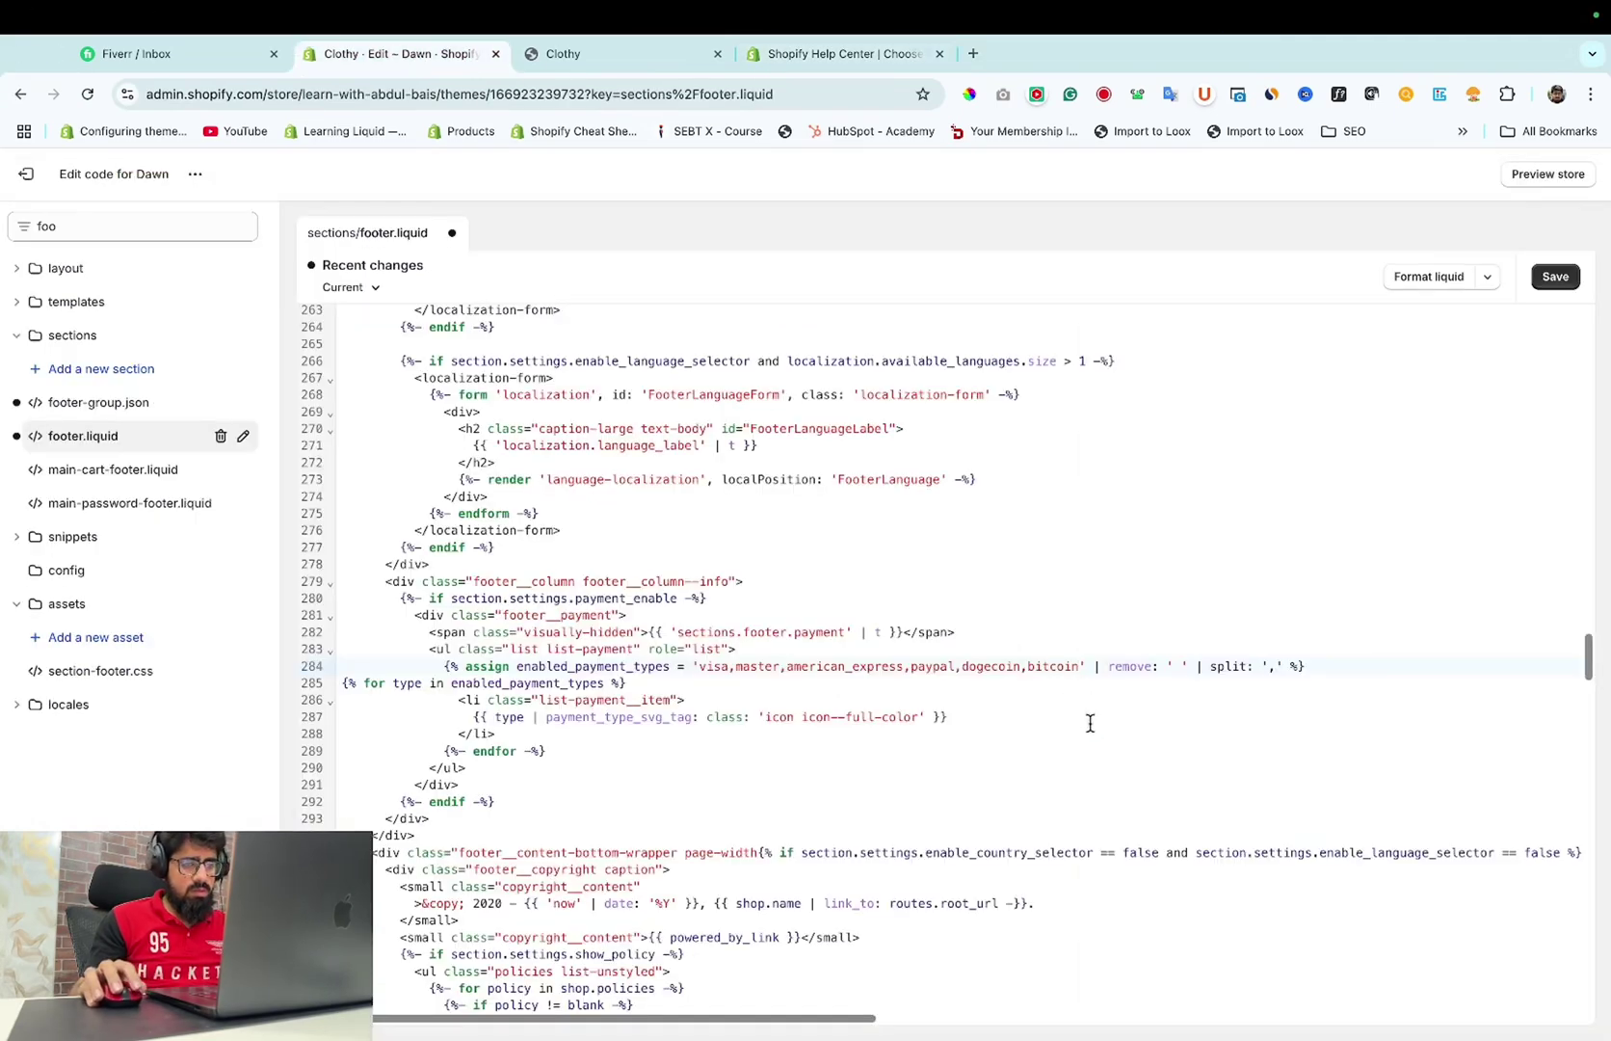
{"action": "type", "text": "'"}
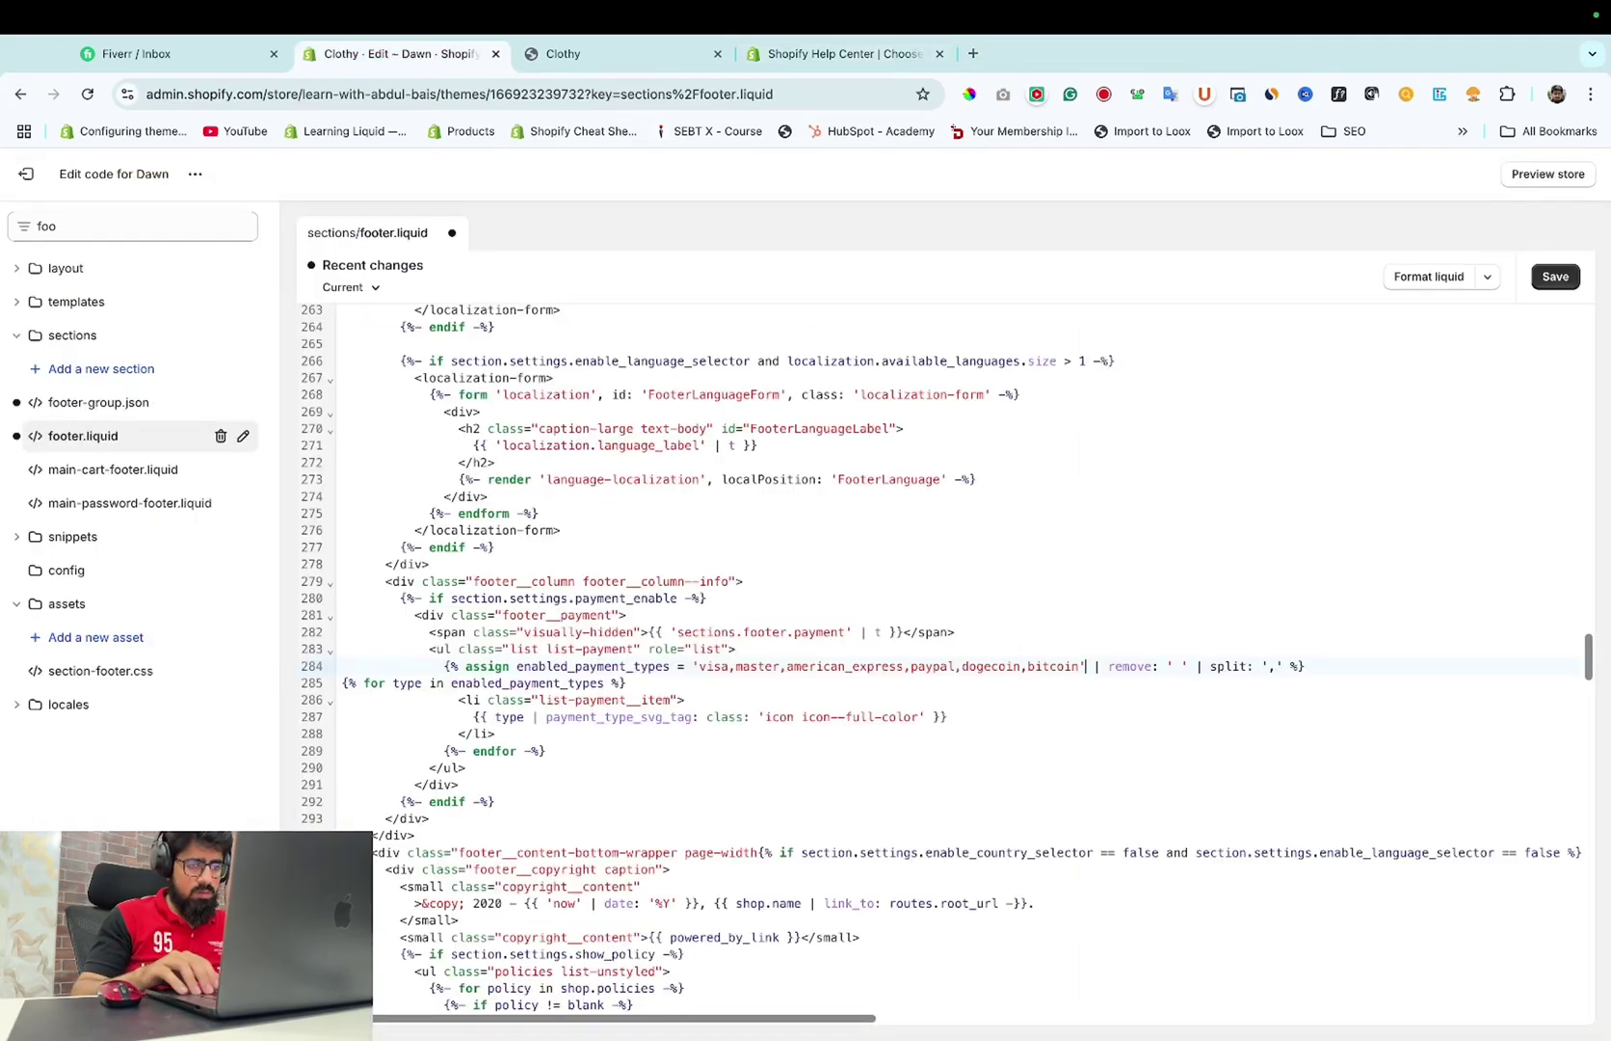
{"action": "type", "text": ",facebook_pay"}
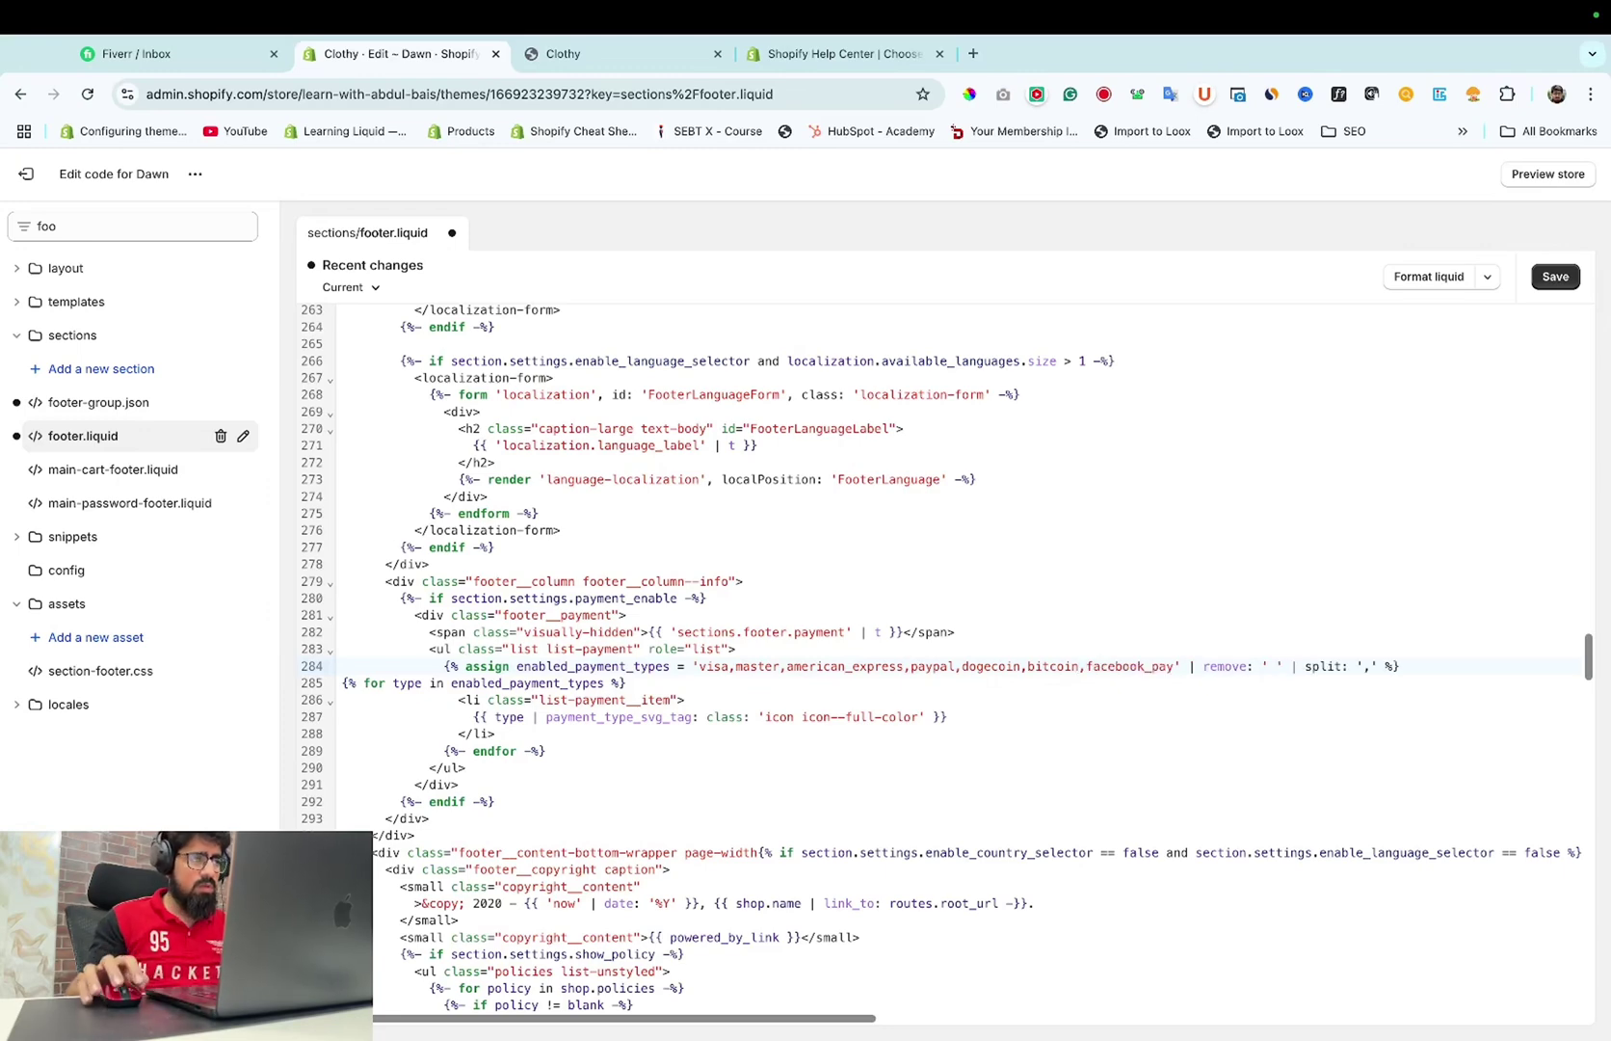
Add apple_pay to the list, save, and reload the storefront to show eight icons.
{"action": "left_click", "coordinate": [818, 54]}
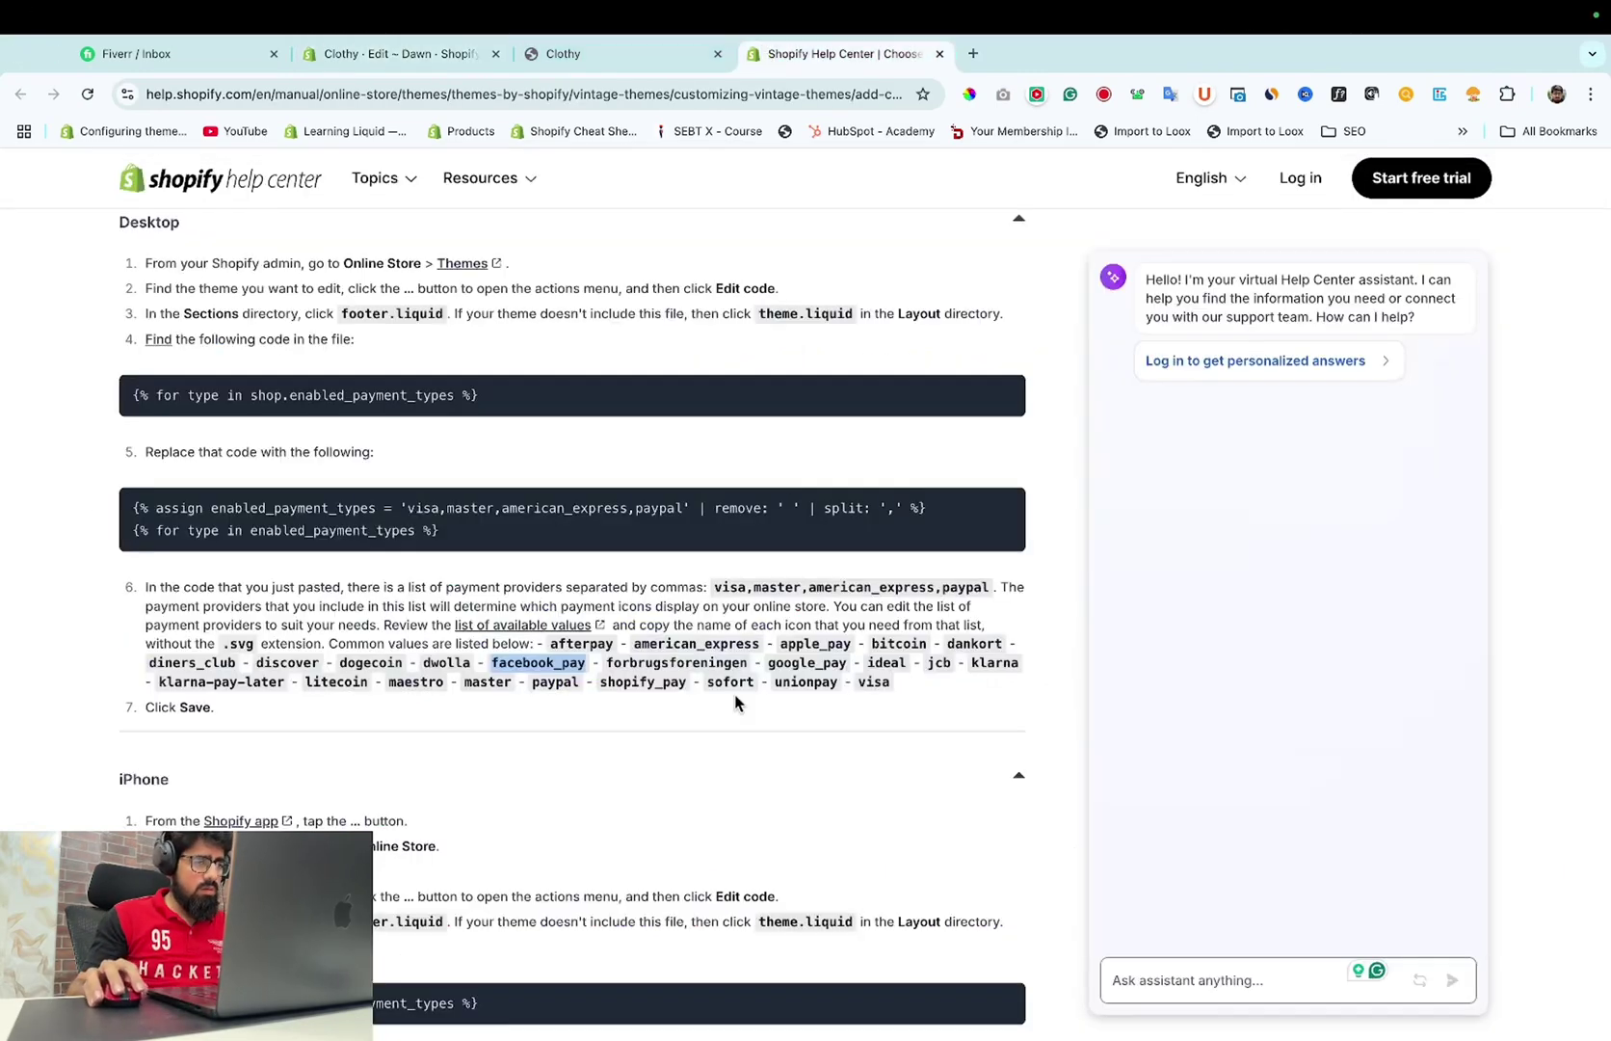
{"action": "left_click_drag", "start_coordinate": [780, 643], "coordinate": [854, 648]}
{"action": "key", "text": "ctrl+c"}
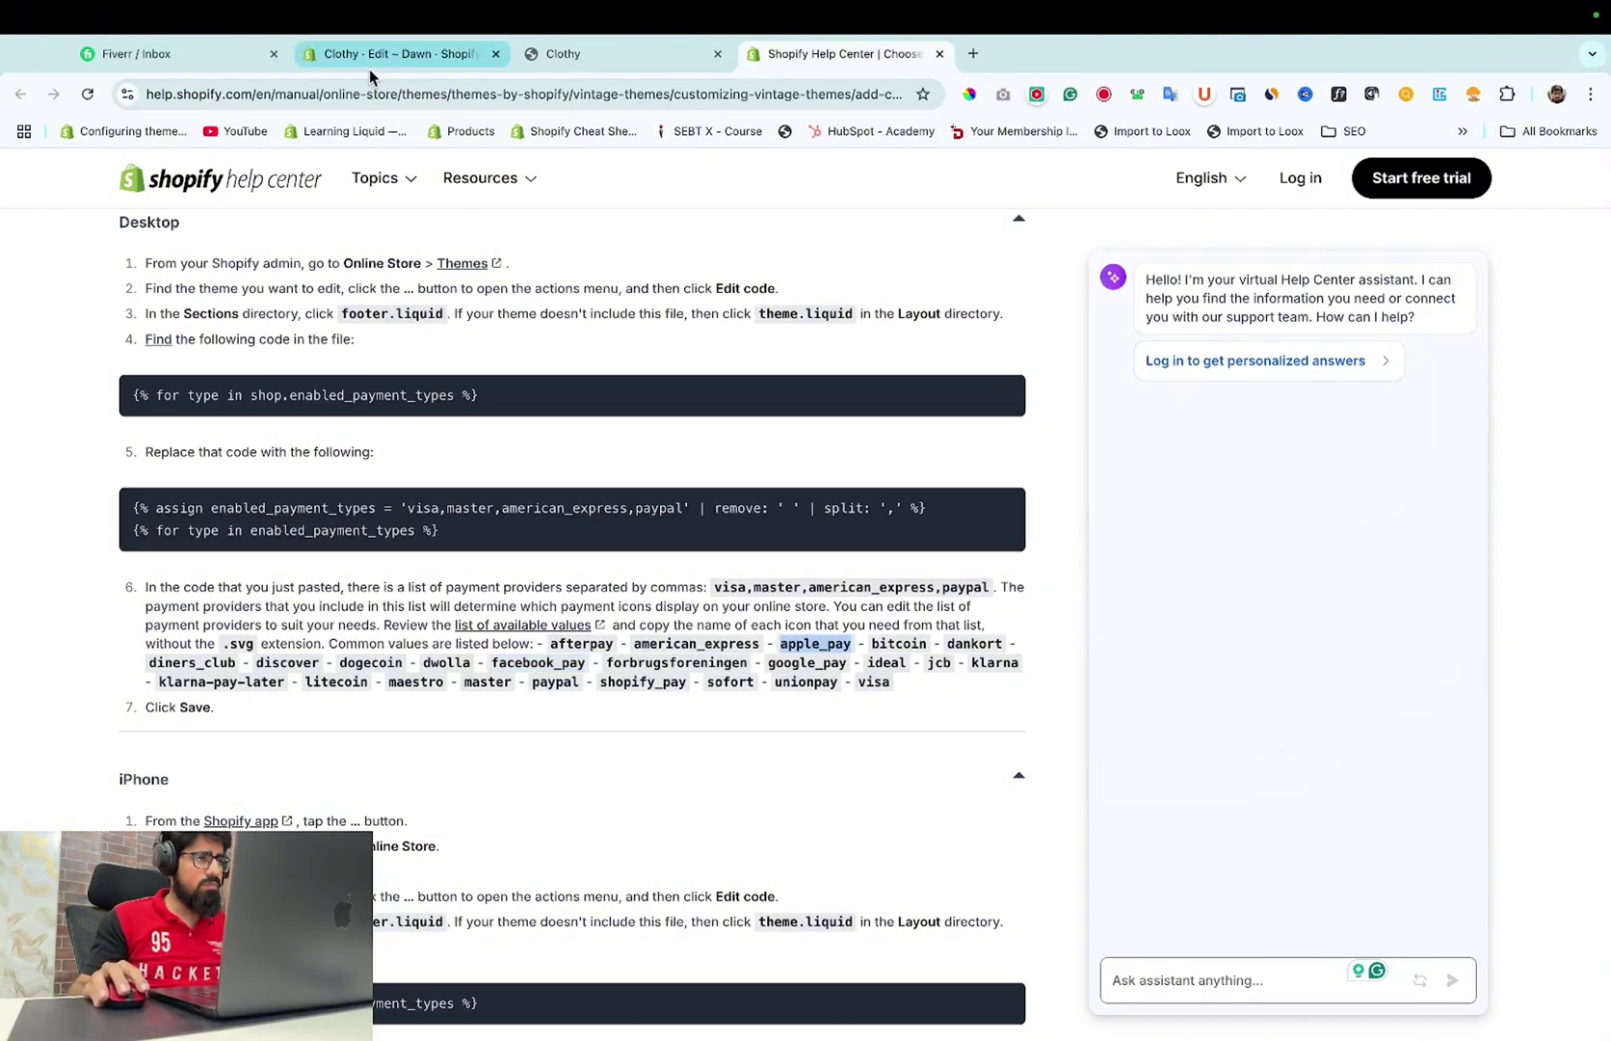
{"action": "left_click", "coordinate": [375, 54]}
{"action": "type", "text": ","}
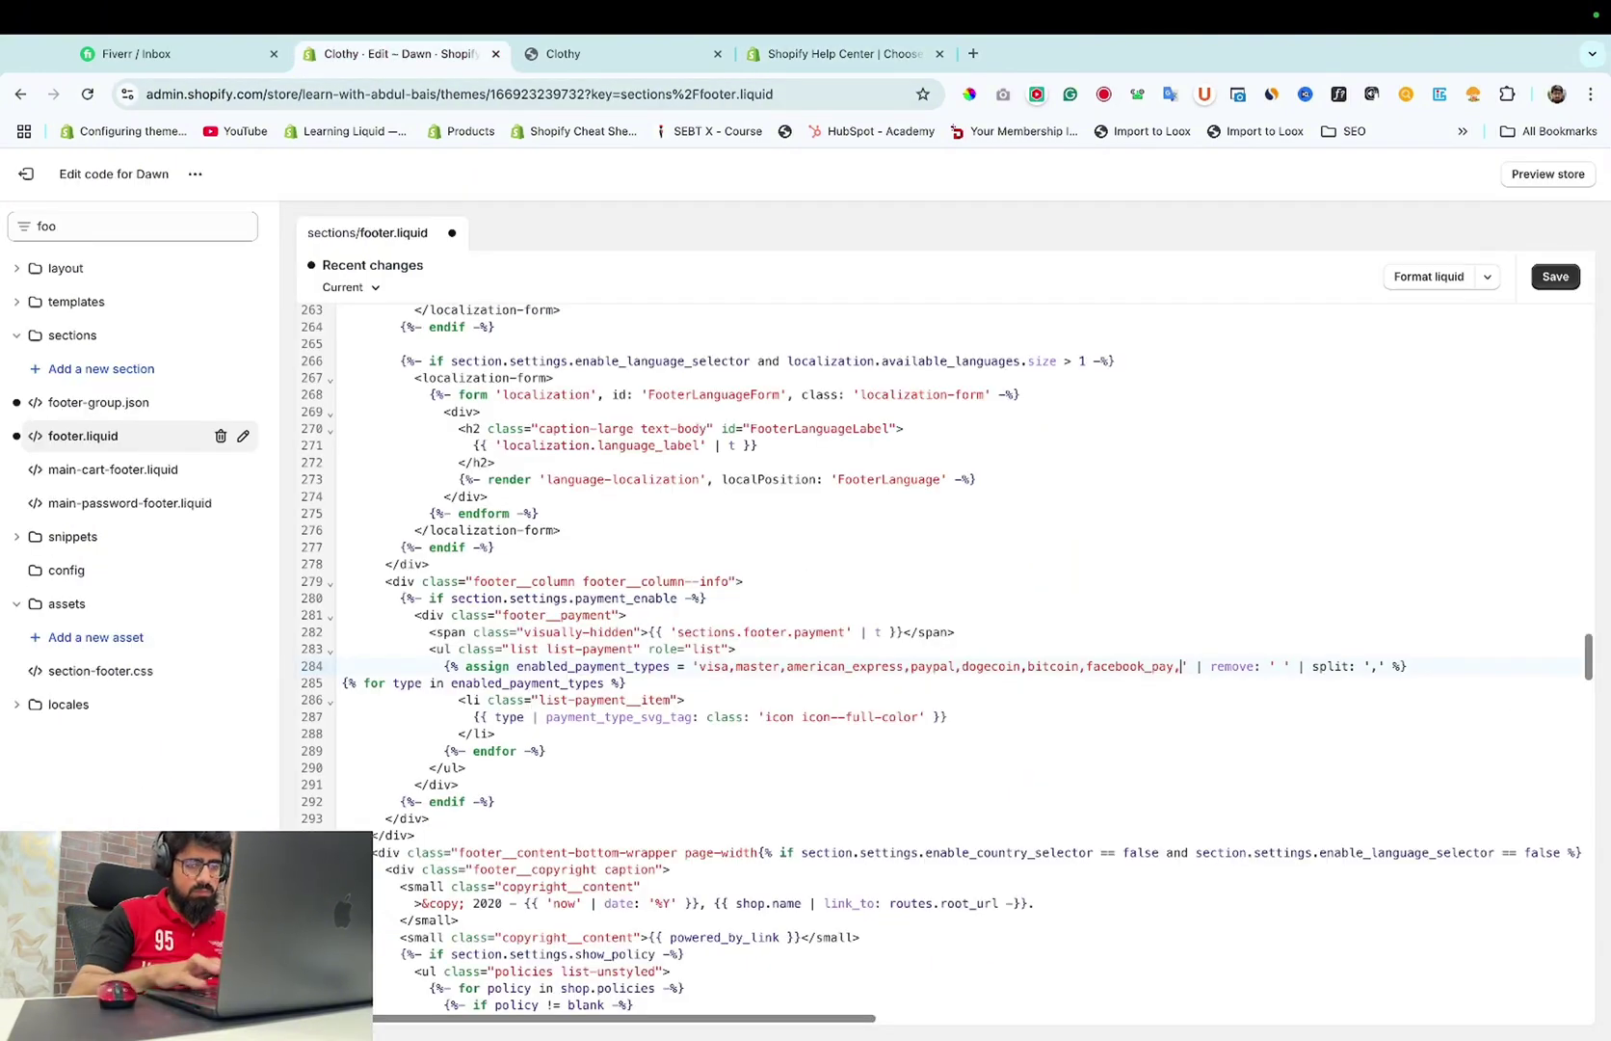
{"action": "key", "text": "ctrl+v"}
{"action": "left_click", "coordinate": [1558, 276]}
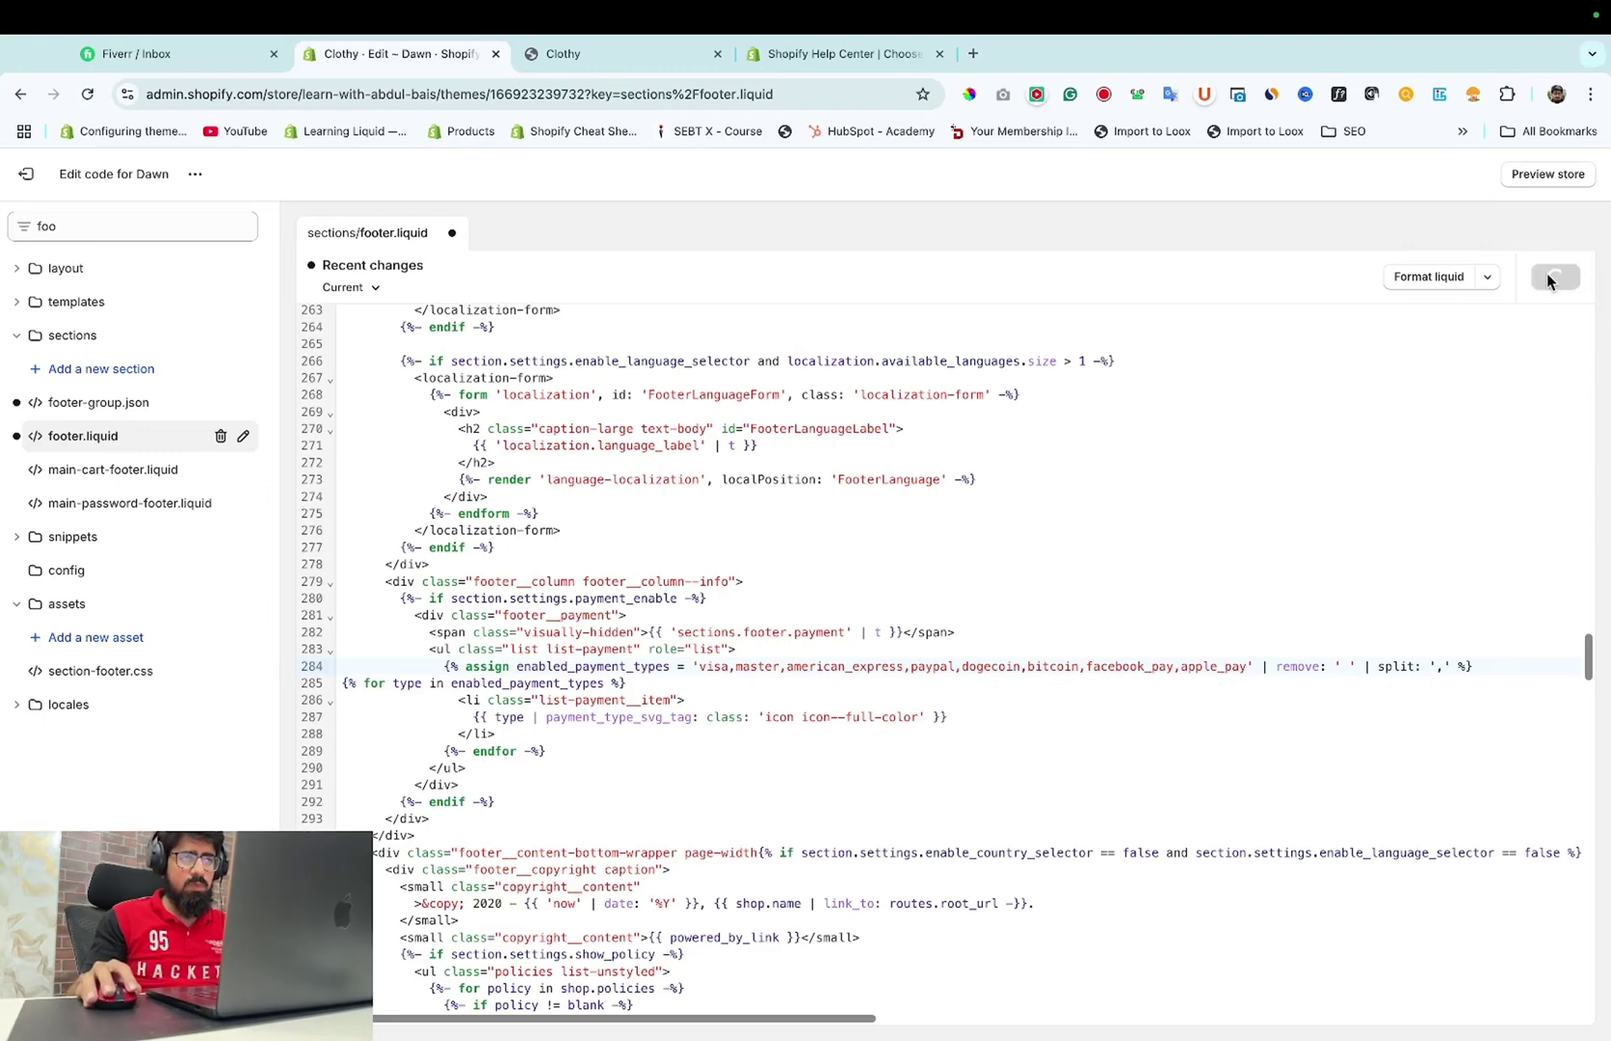
{"action": "left_click", "coordinate": [583, 52]}
{"action": "left_click", "coordinate": [88, 95]}
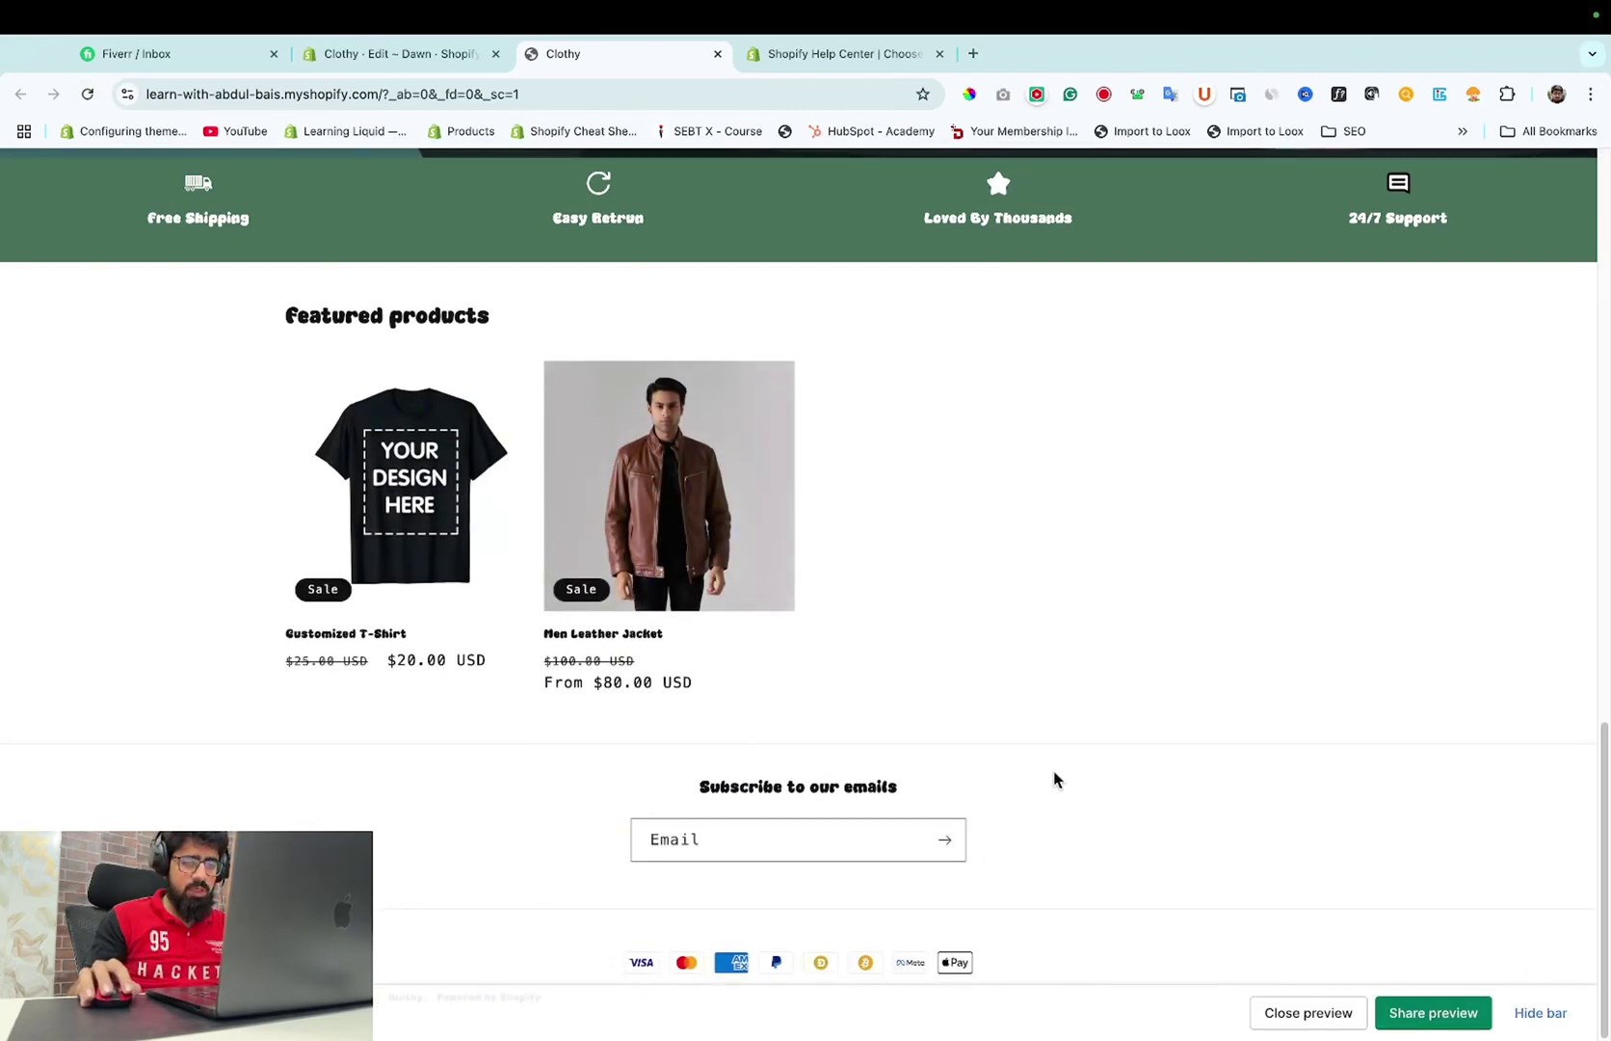
Move bitcoin ahead of visa in line 284's list, save, and reload the storefront.
{"action": "left_click", "coordinate": [365, 54]}
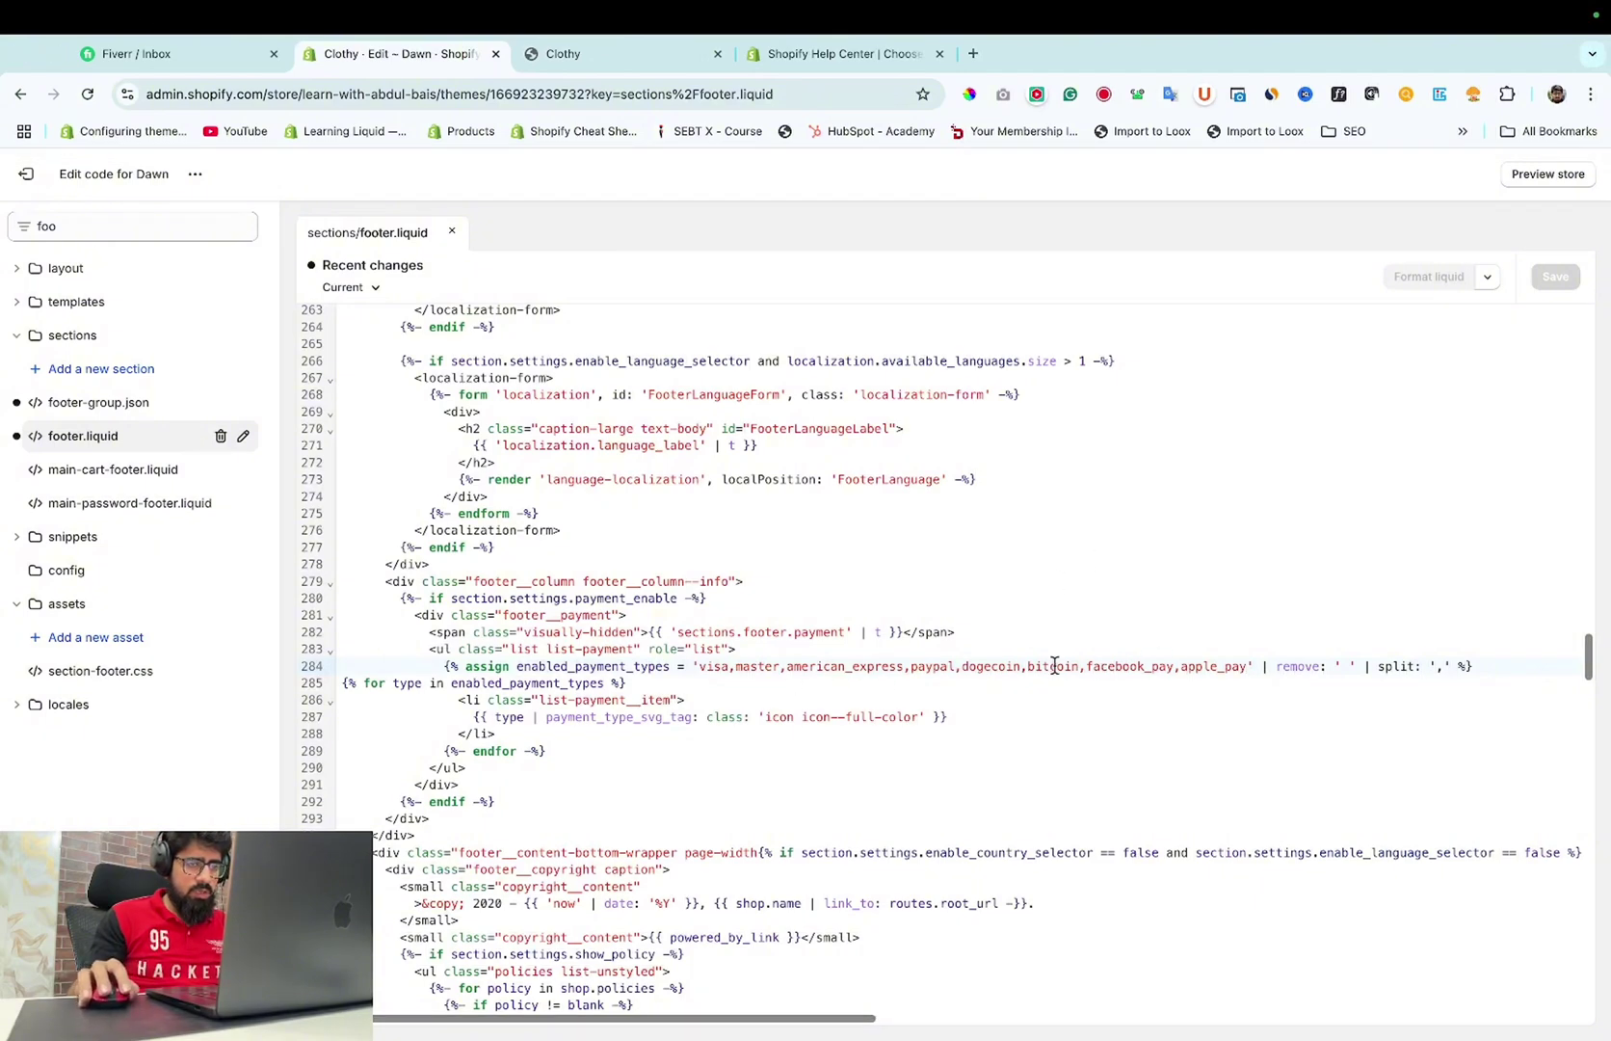
{"action": "left_click_drag", "start_coordinate": [1027, 665], "coordinate": [1077, 668]}
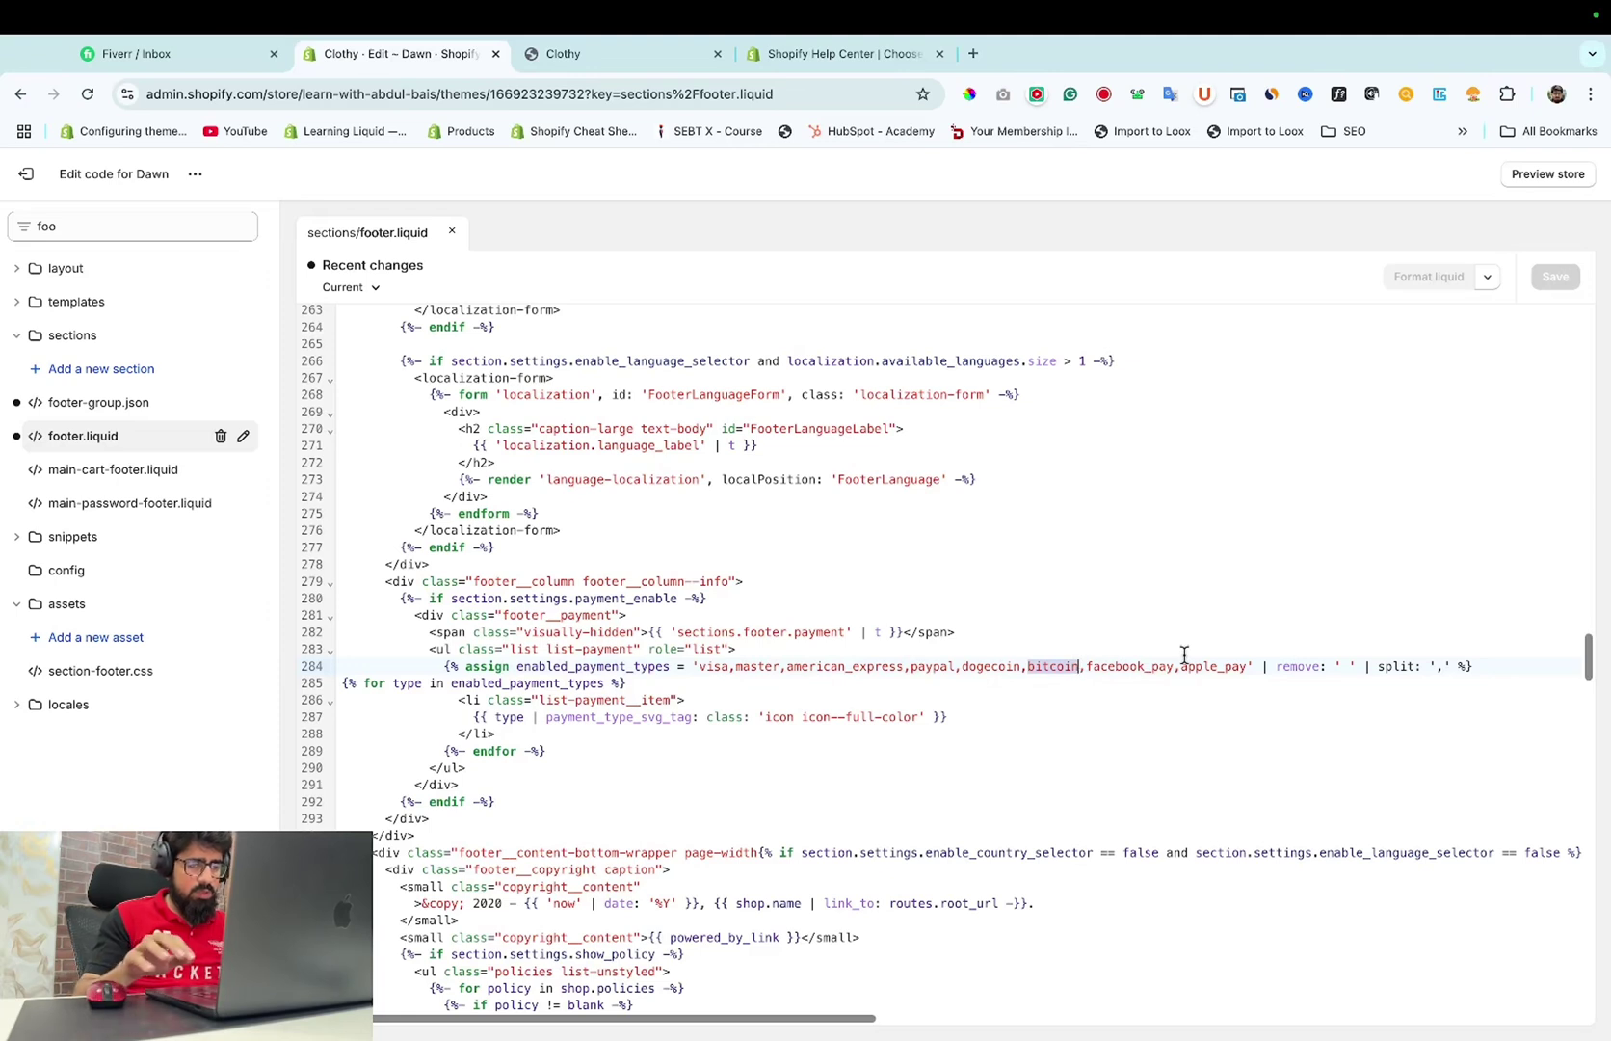
{"action": "key", "text": "BackSpace"}
{"action": "key", "text": "BackSpace"}
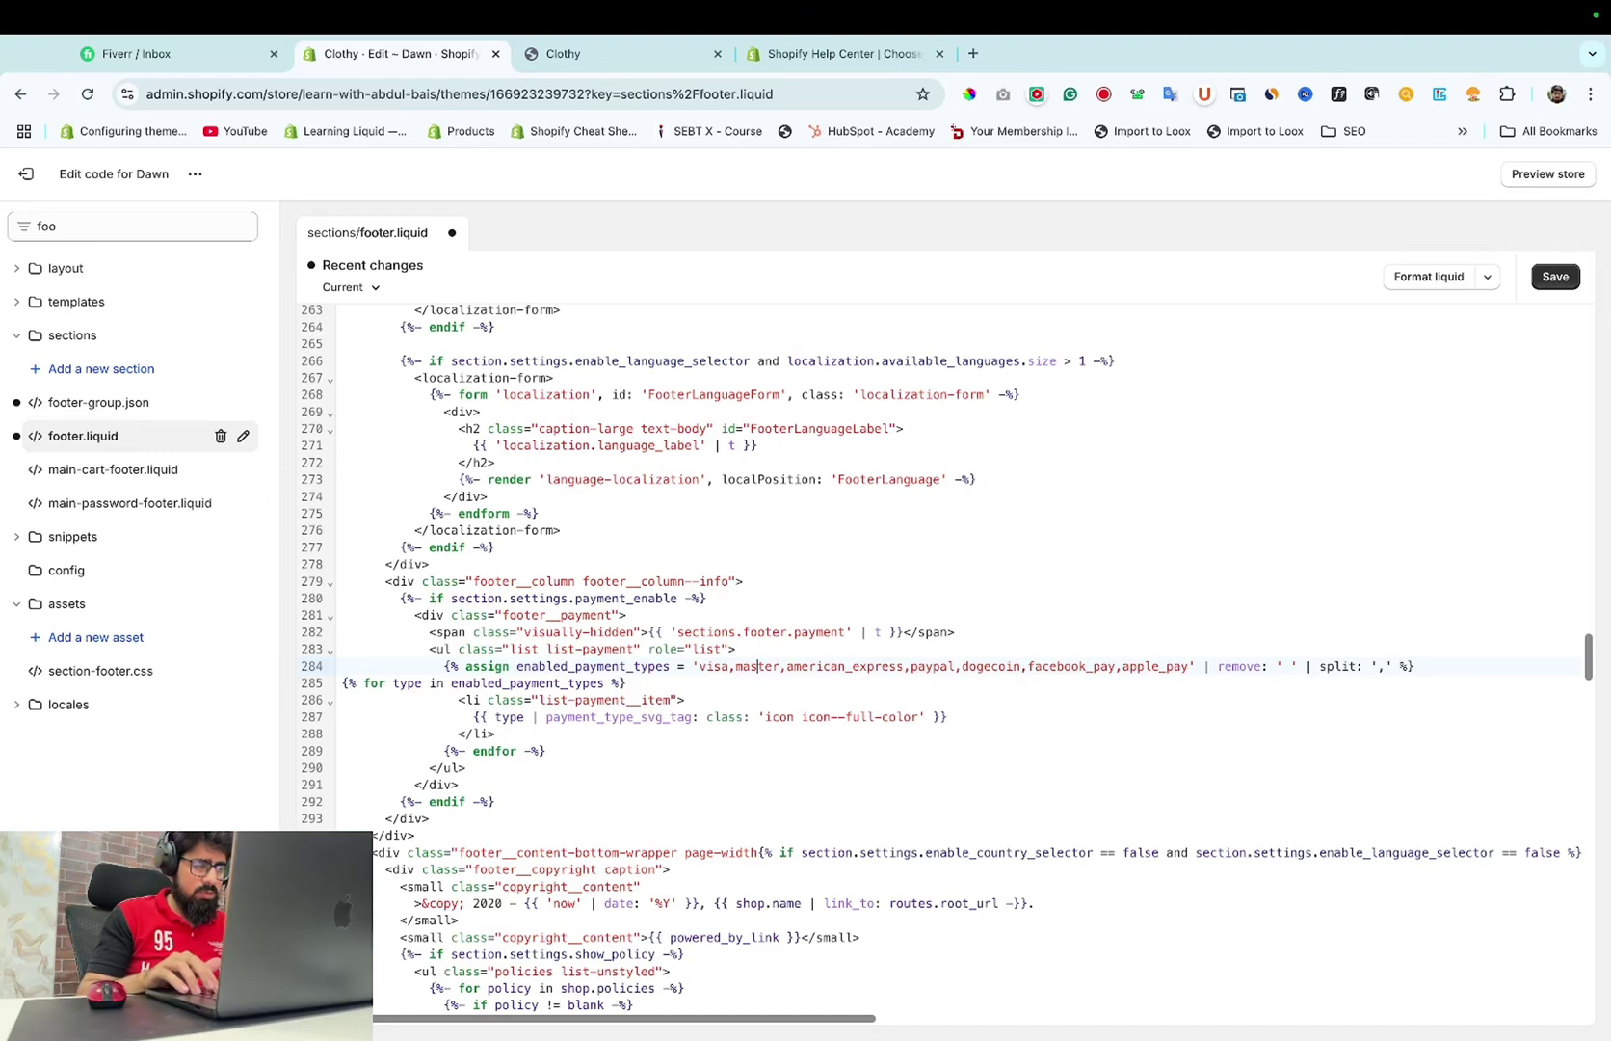
{"action": "type", "text": "bitcoin"}
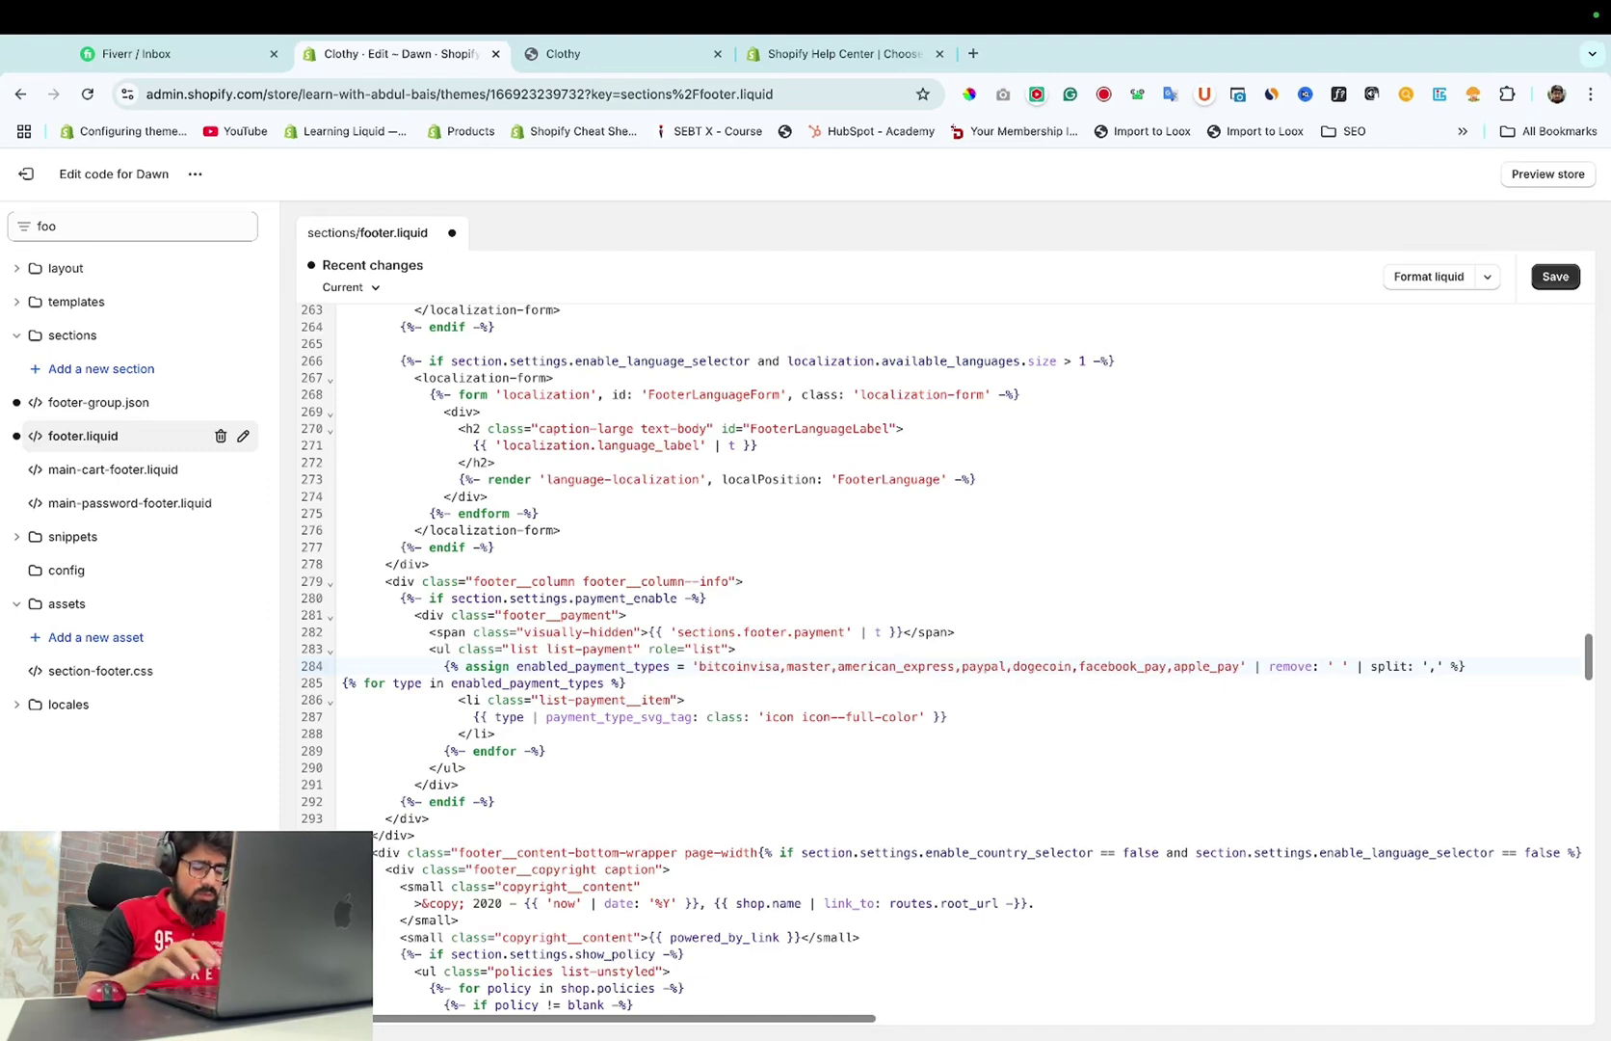
{"action": "type", "text": ","}
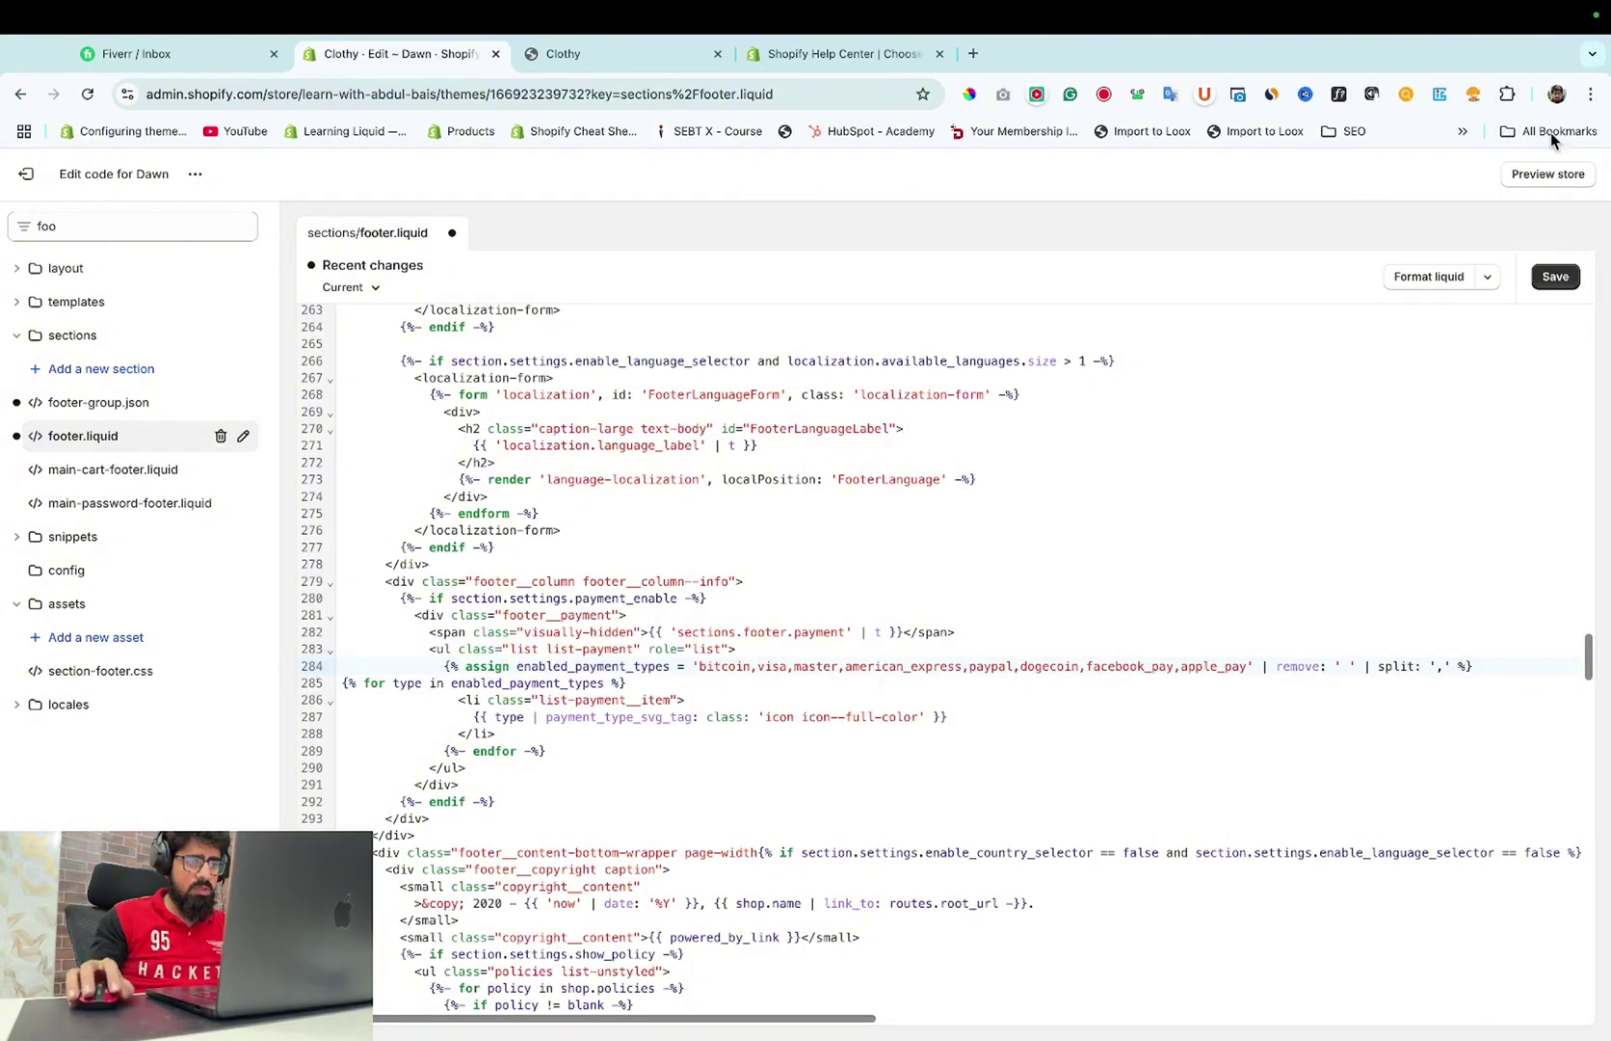
{"action": "left_click", "coordinate": [1553, 278]}
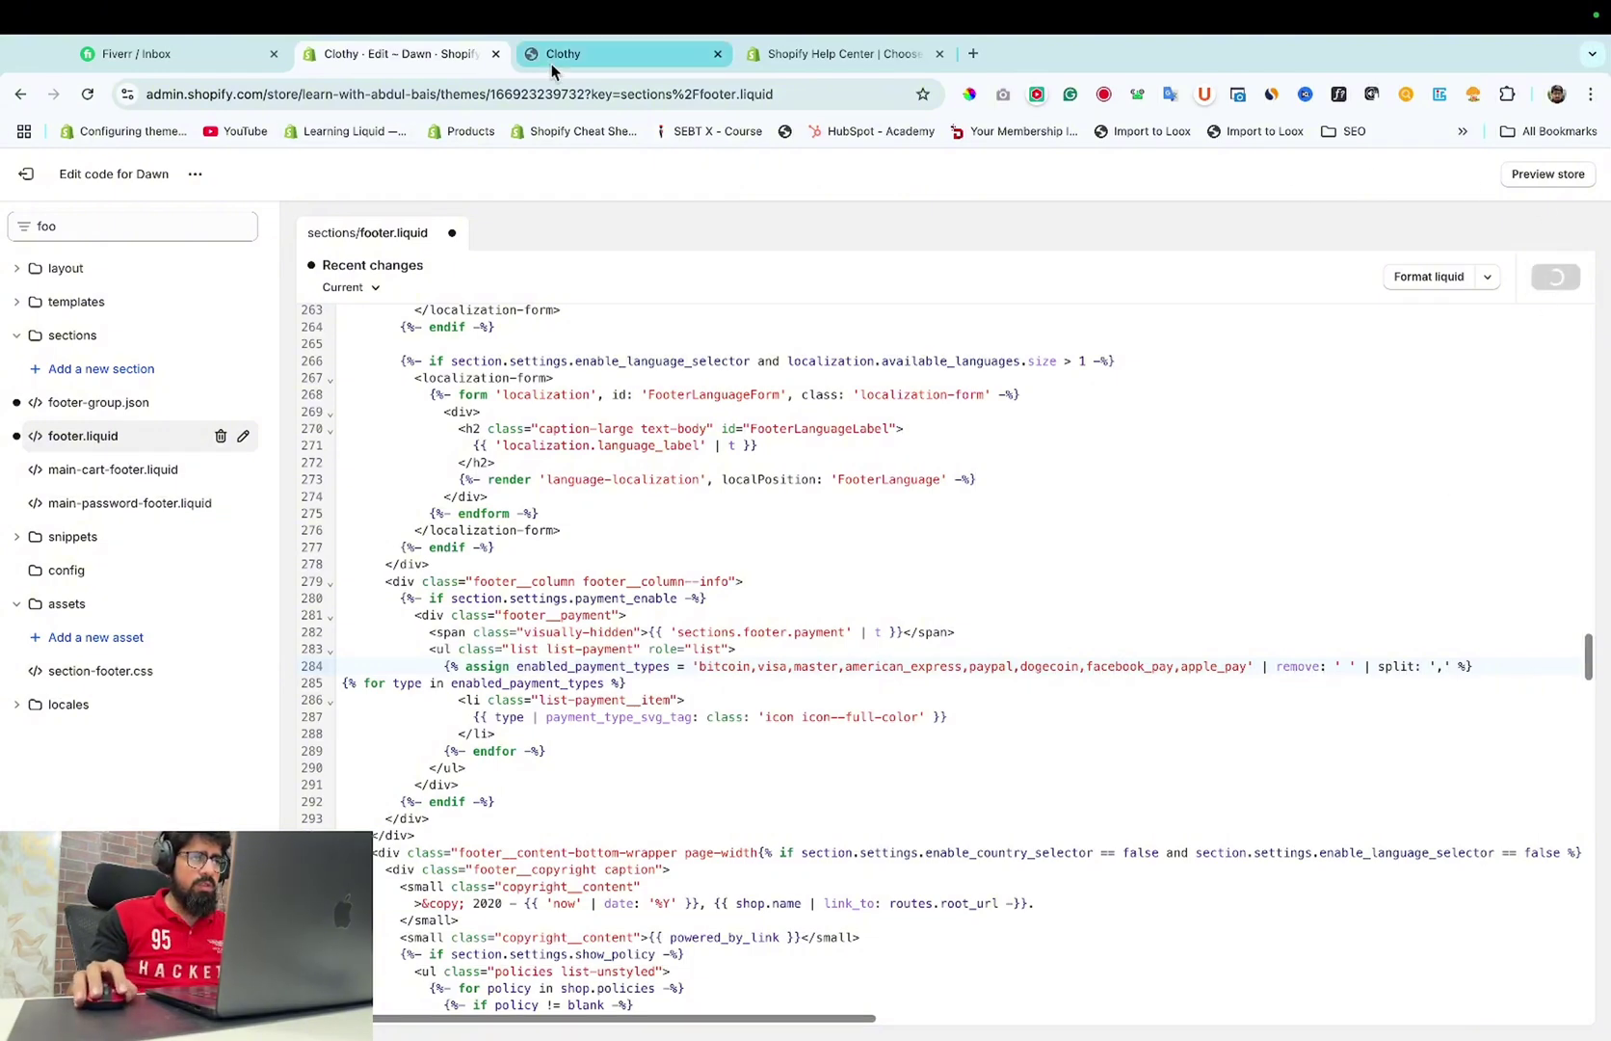
{"action": "left_click", "coordinate": [554, 58]}
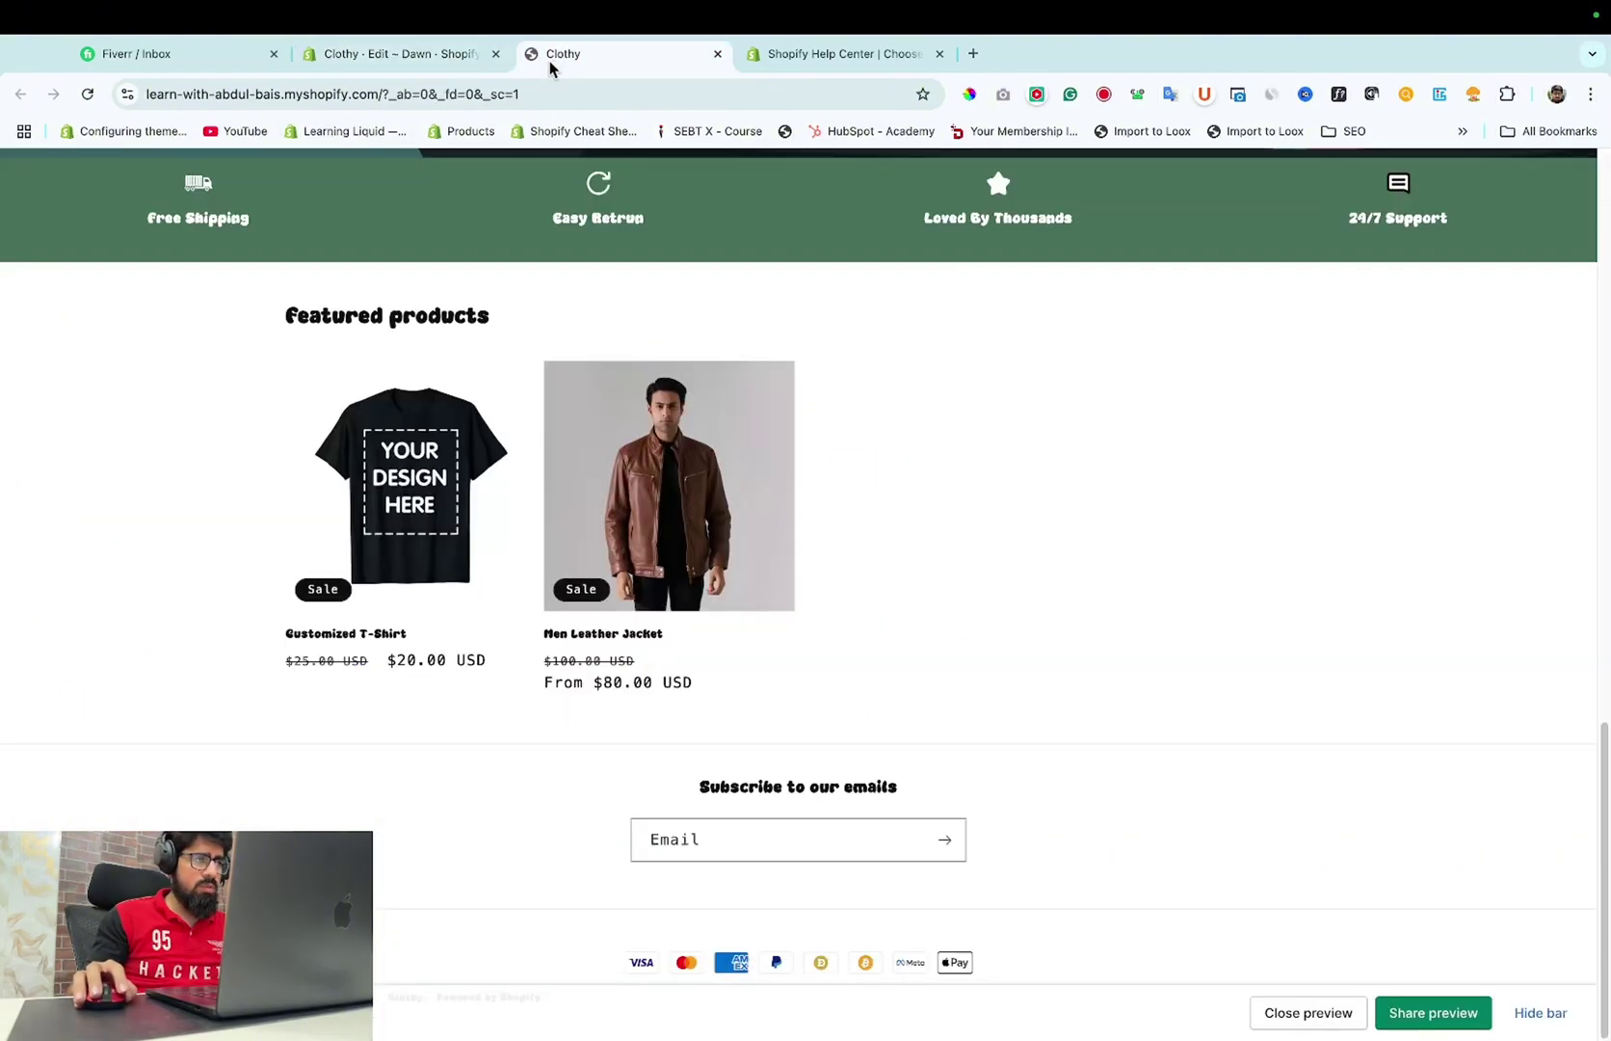
{"action": "left_click", "coordinate": [87, 94]}
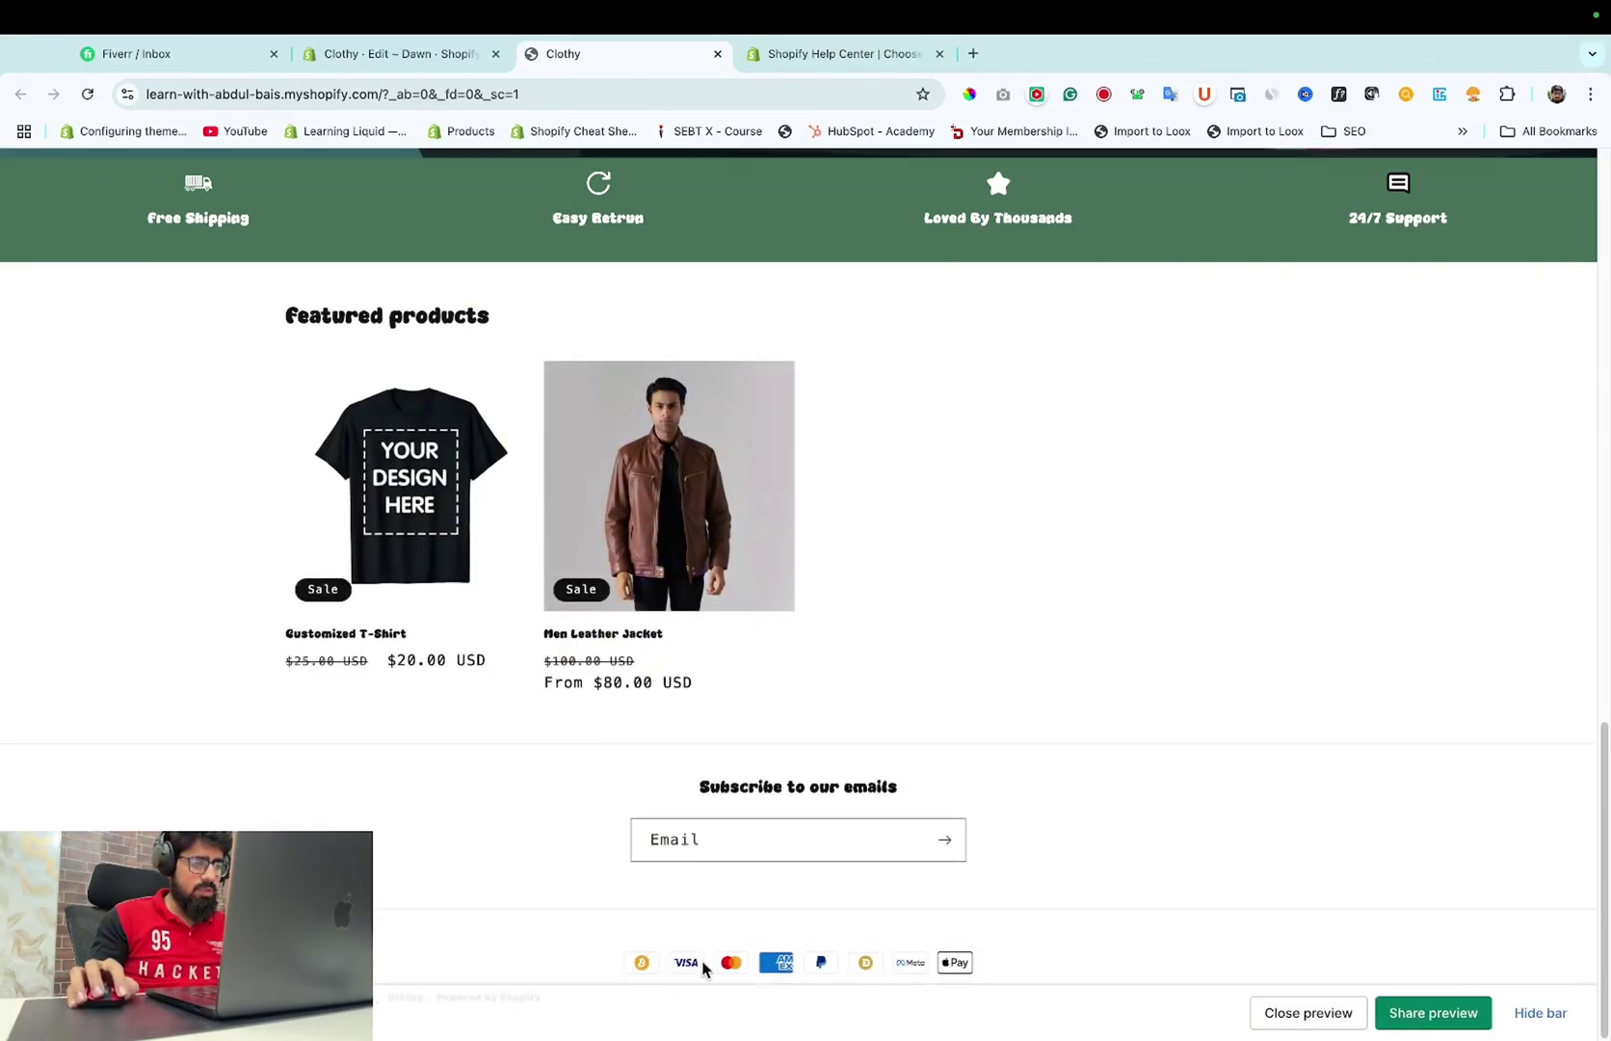
{"action": "left_click", "coordinate": [426, 53]}
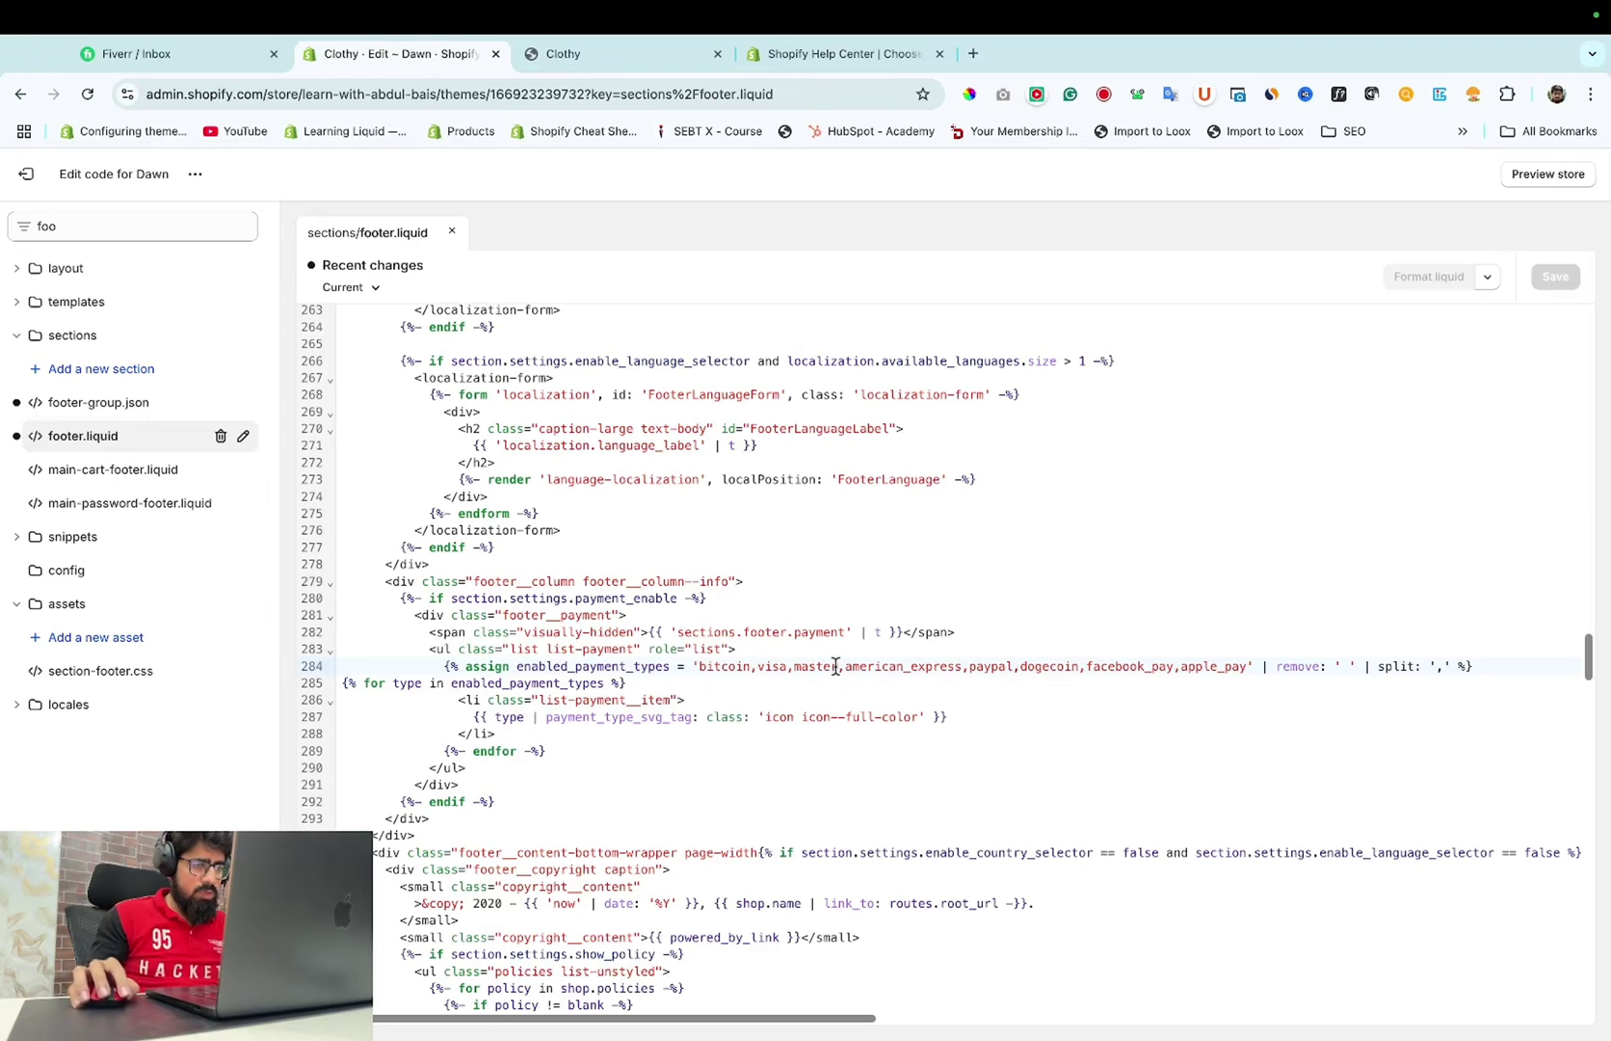
Delete master from line 284's list, save, and reload the storefront without Mastercard.
{"action": "key", "text": "BackSpace"}
{"action": "key", "text": "BackSpace"}
{"action": "key", "text": "BackSpace"}
{"action": "key", "text": "BackSpace"}
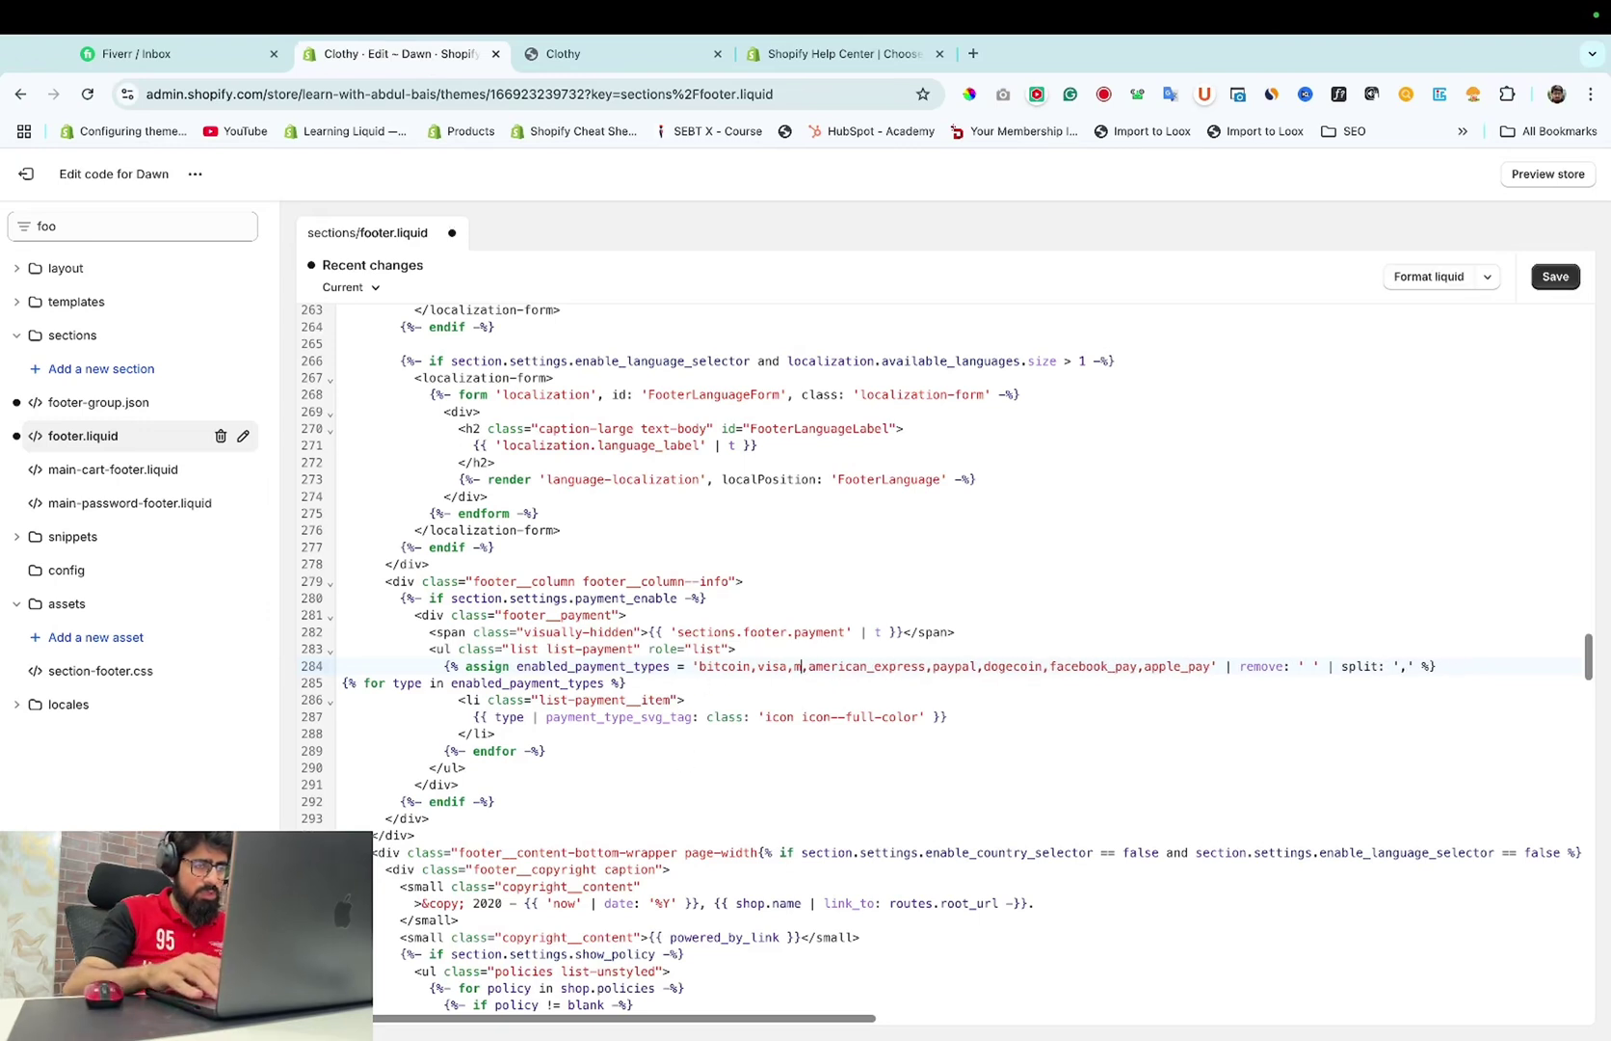
{"action": "key", "text": "BackSpace"}
{"action": "key", "text": "BackSpace"}
{"action": "key", "text": "BackSpace"}
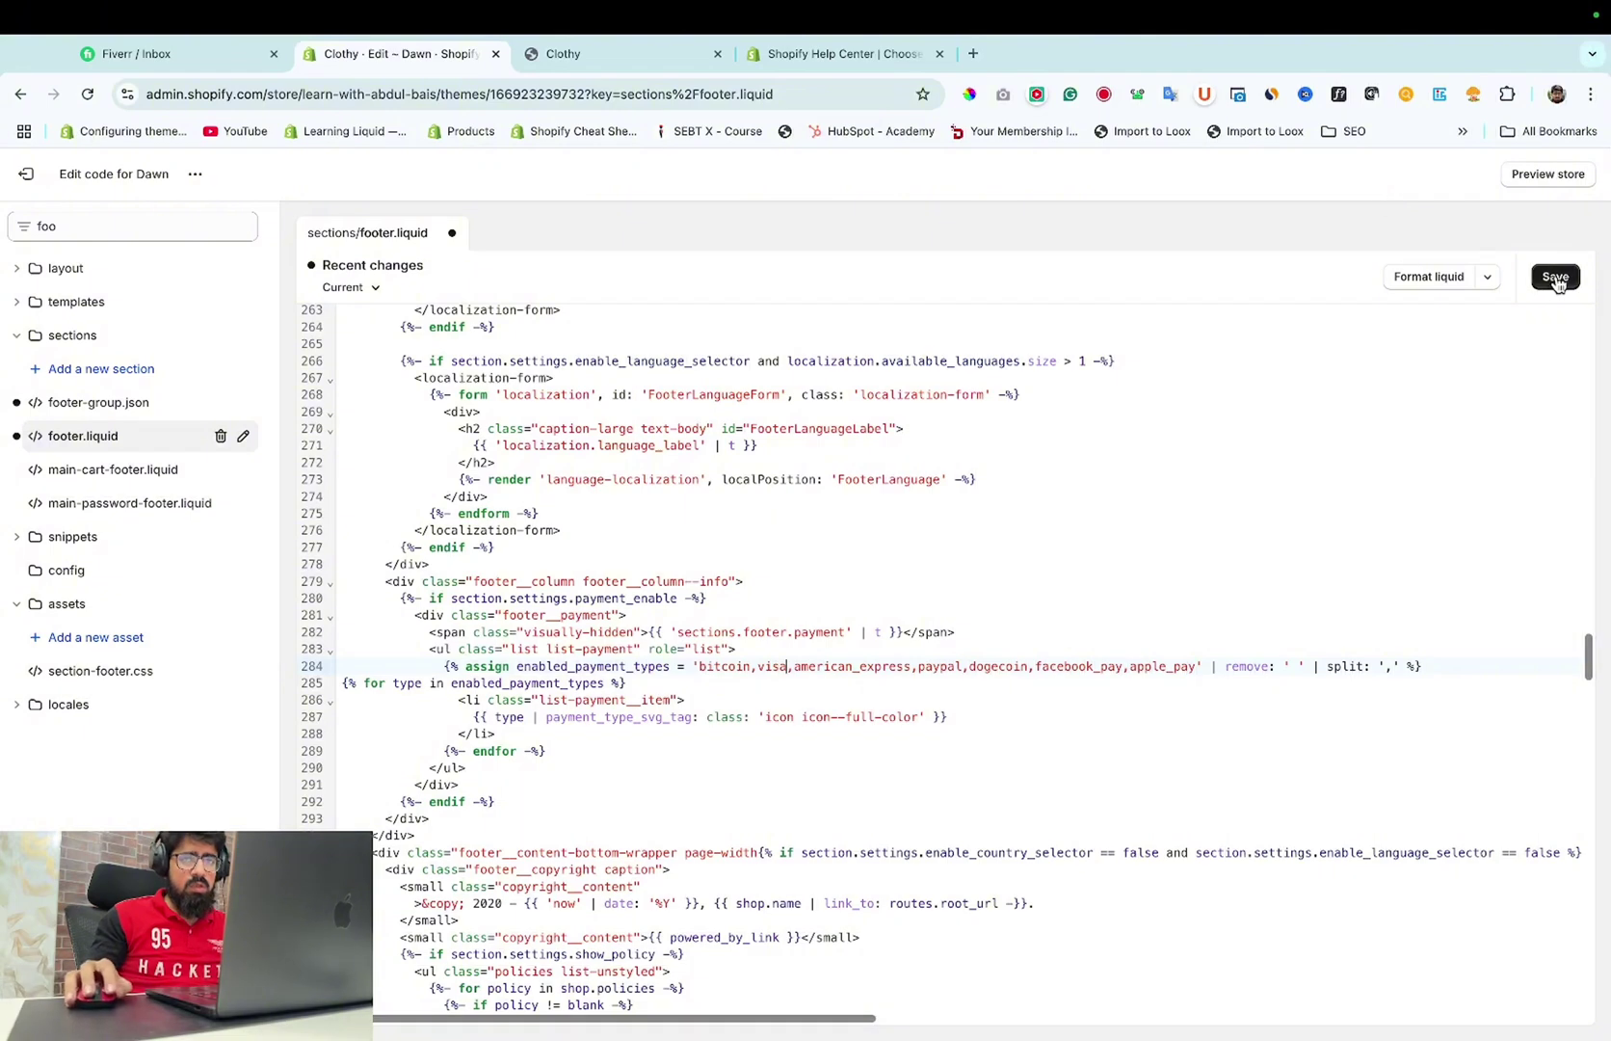
{"action": "left_click", "coordinate": [1556, 276]}
{"action": "left_click", "coordinate": [536, 52]}
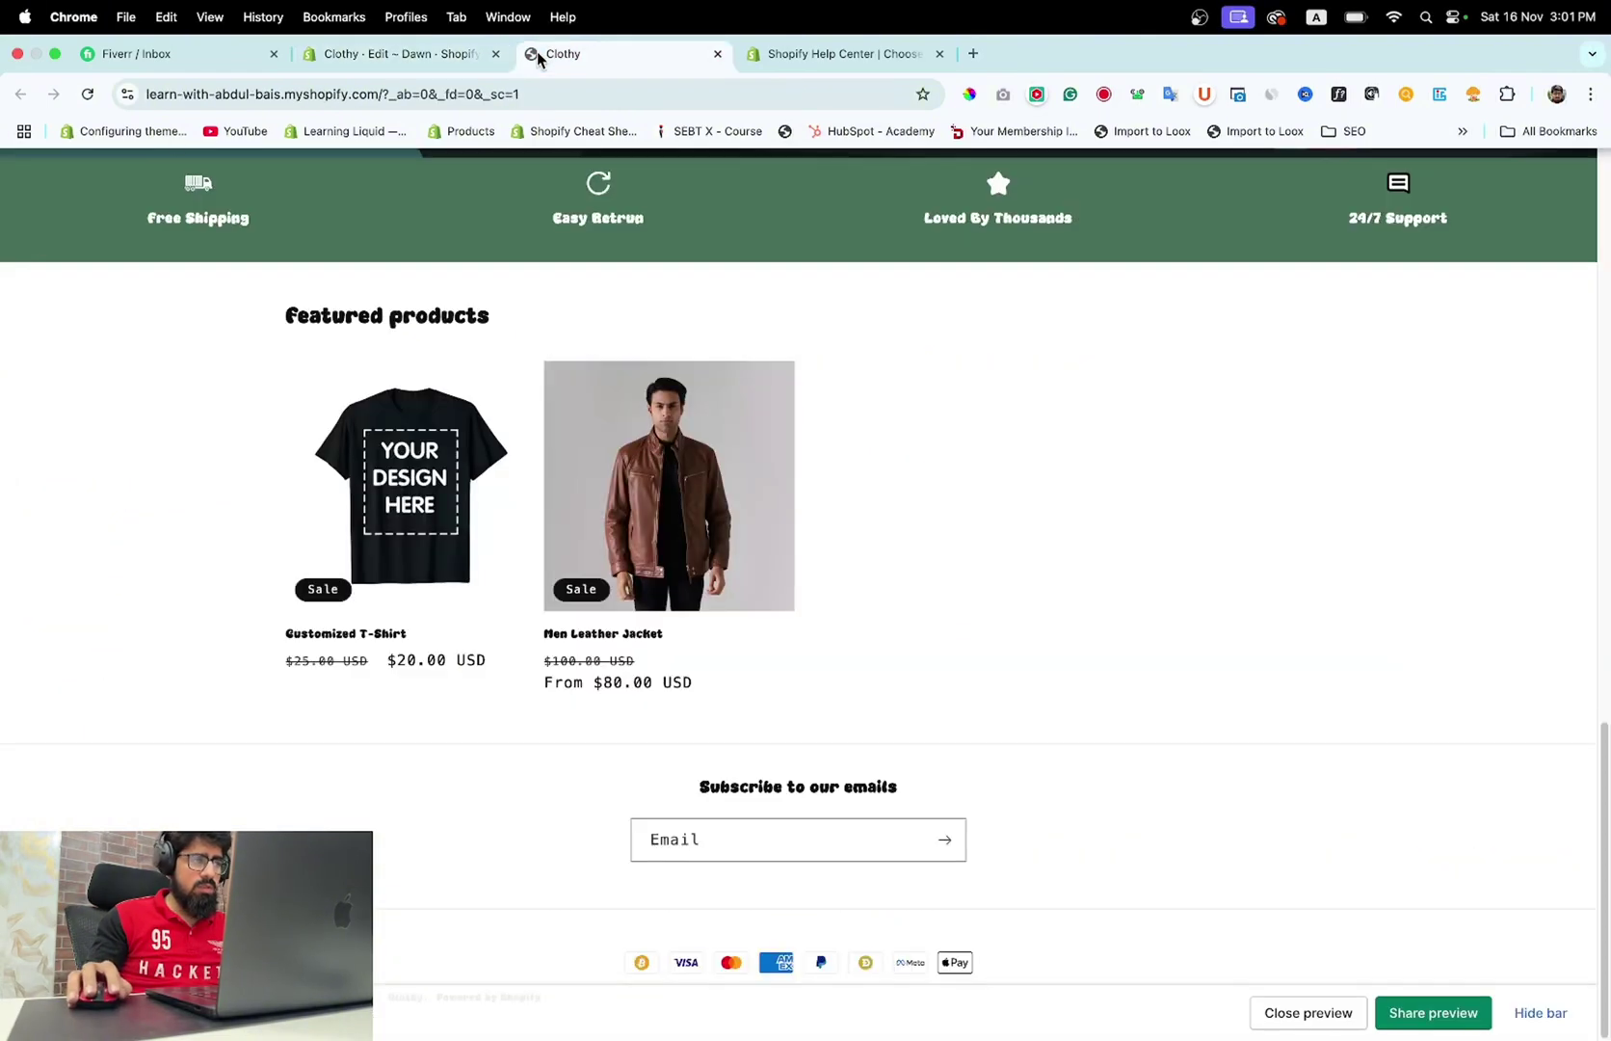
{"action": "left_click", "coordinate": [86, 93]}
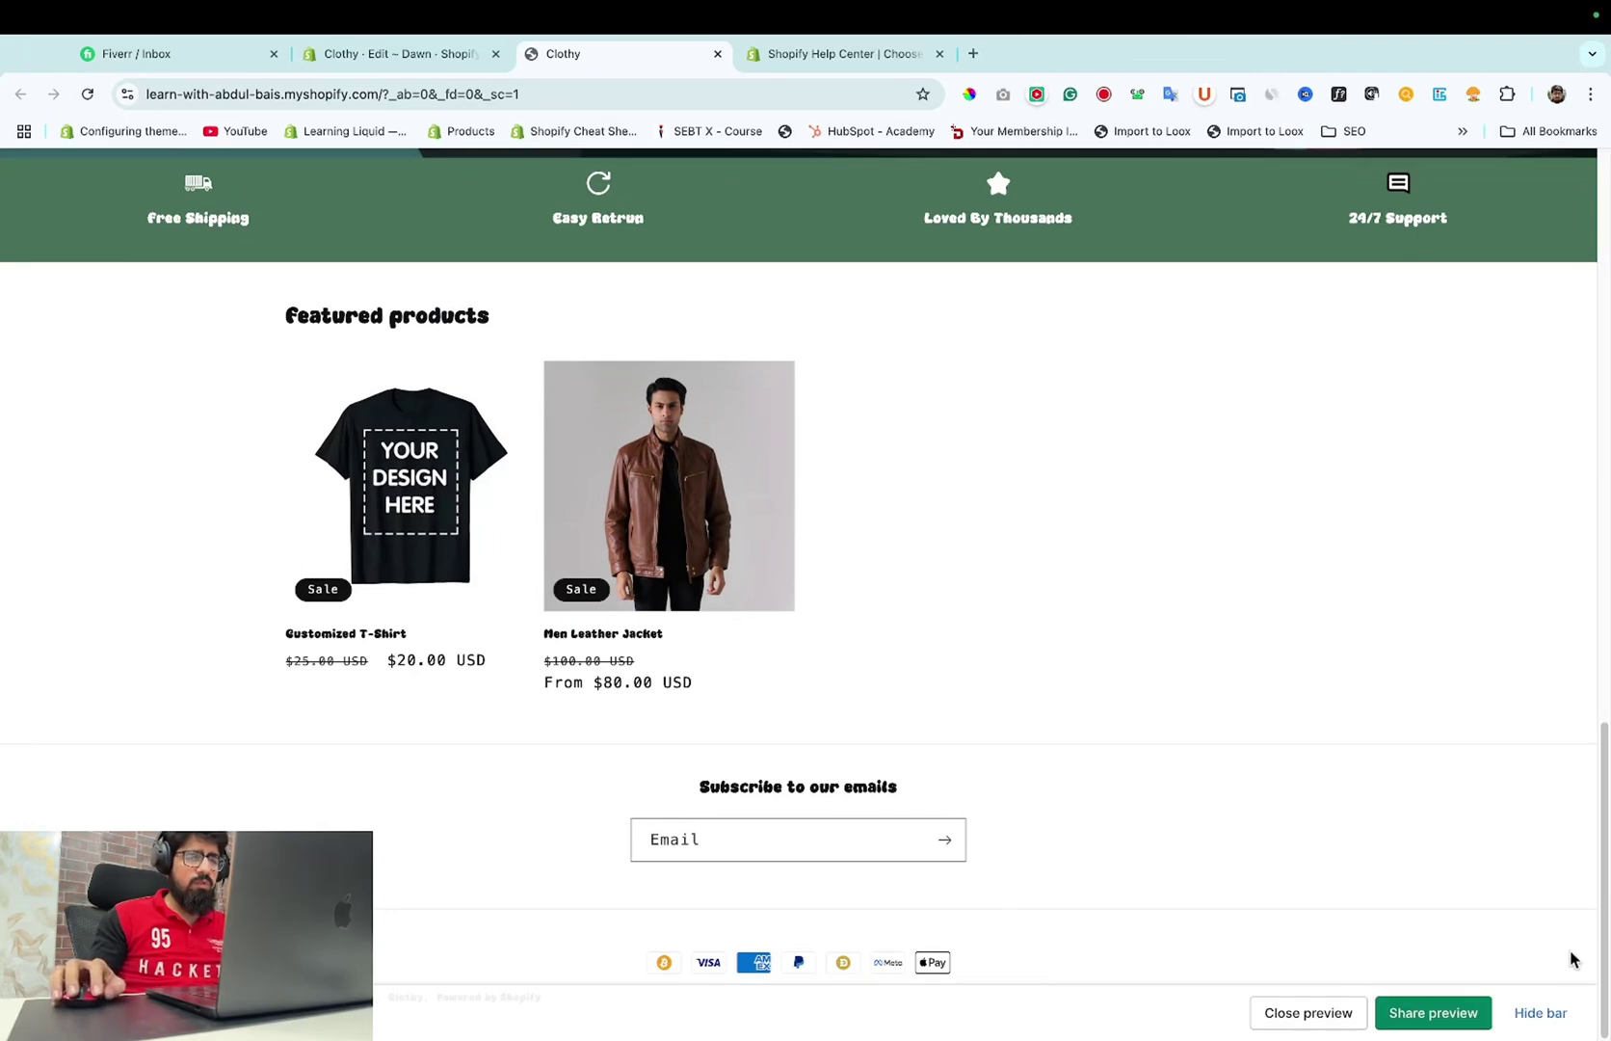
Hide the preview bar to reveal the seven-icon footer without Mastercard.
{"action": "left_click", "coordinate": [1541, 1012]}
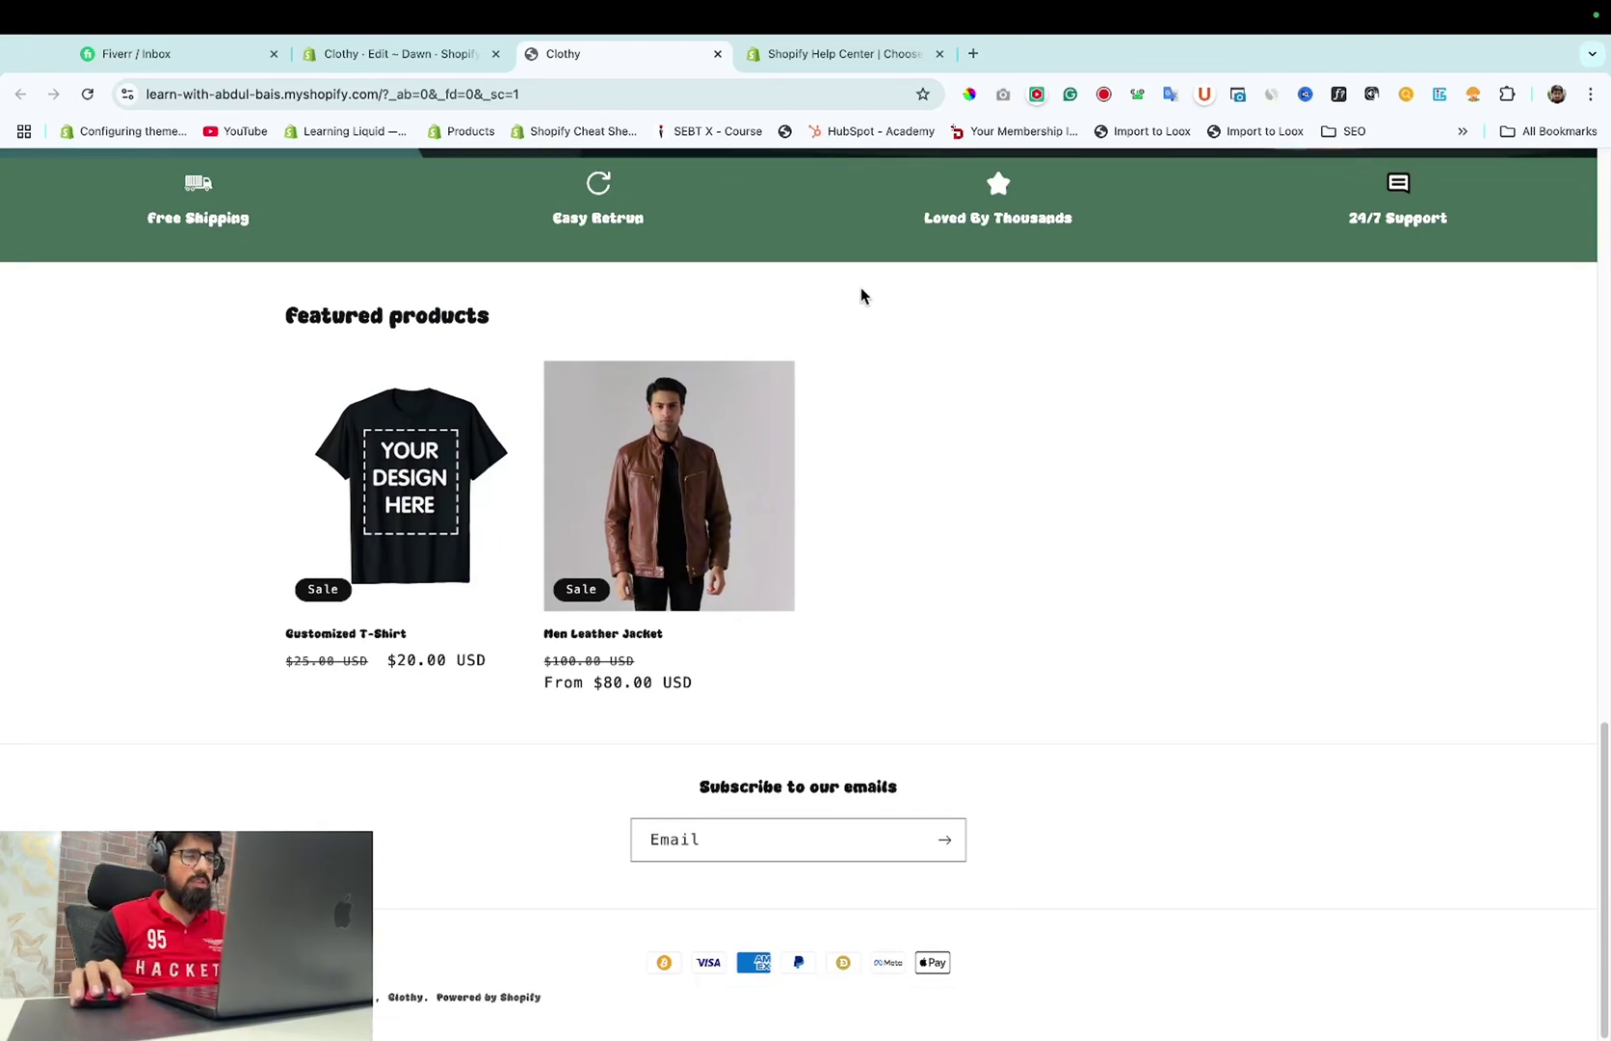